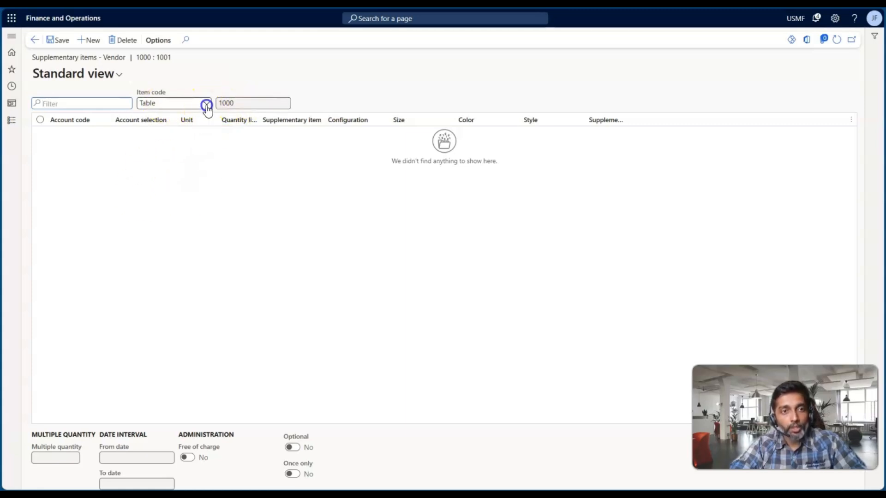
Try the item code options All and Group, and return the item code to Table for item 1000
{"action": "left_click", "coordinate": [207, 104]}
{"action": "left_click", "coordinate": [161, 140]}
{"action": "left_click", "coordinate": [208, 105]}
{"action": "left_click", "coordinate": [181, 127]}
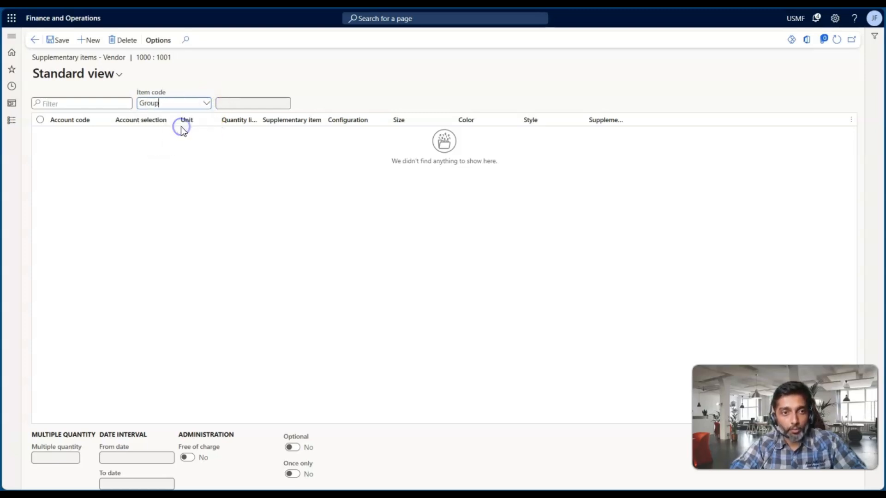
{"action": "left_click", "coordinate": [206, 103]}
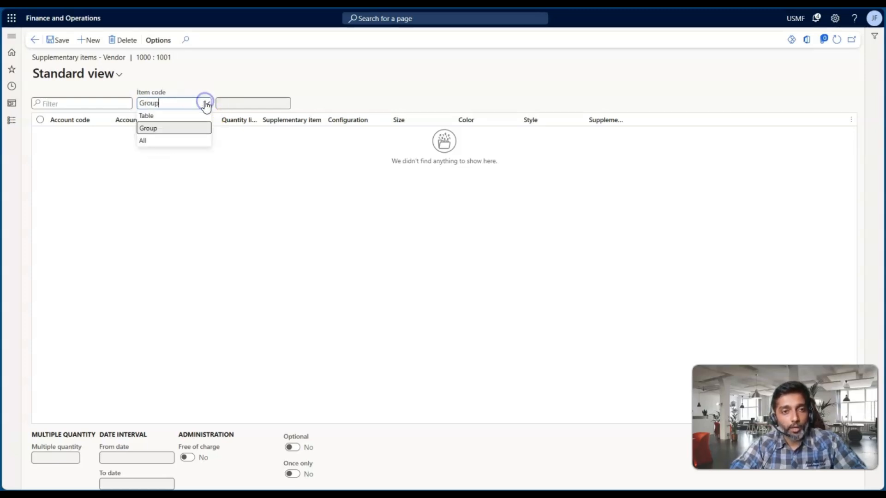
{"action": "left_click", "coordinate": [171, 116]}
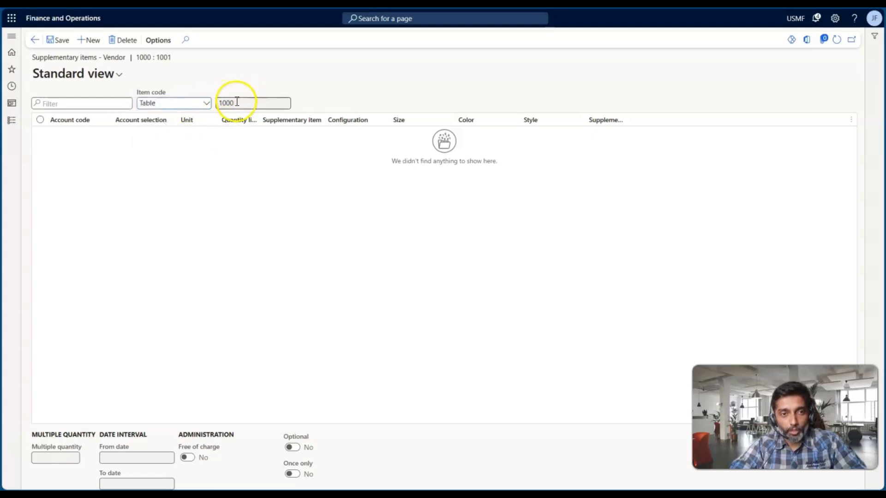
Check the parent item on the Supplementary Items slide and add a supplementary item line with account code Table
{"action": "key", "text": "alt+Tab"}
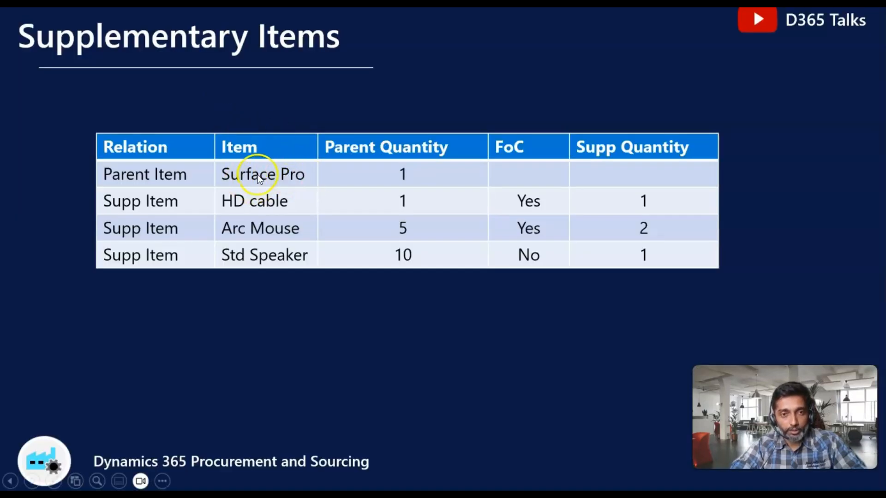
{"action": "key", "text": "alt+Tab"}
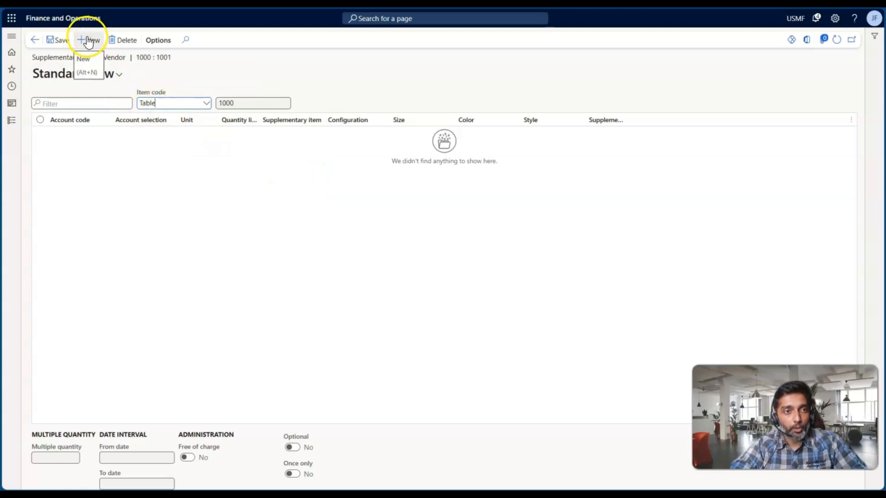
{"action": "key", "text": "alt+n"}
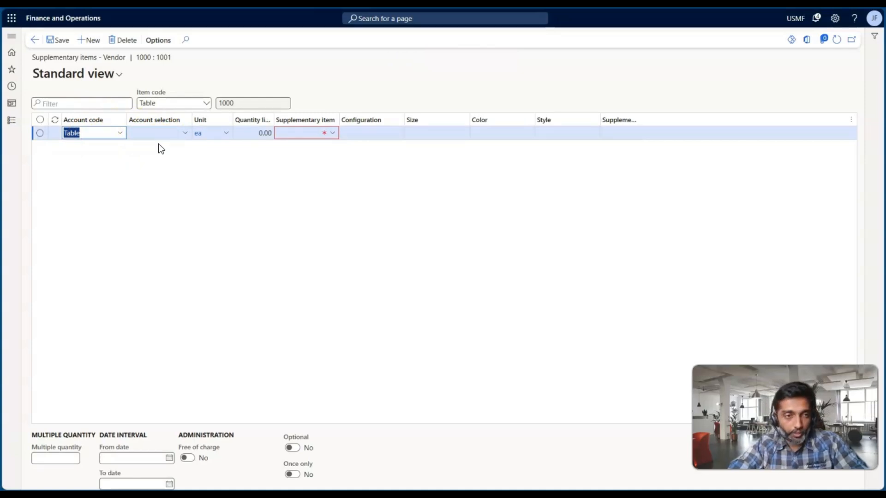
{"action": "left_click", "coordinate": [127, 136]}
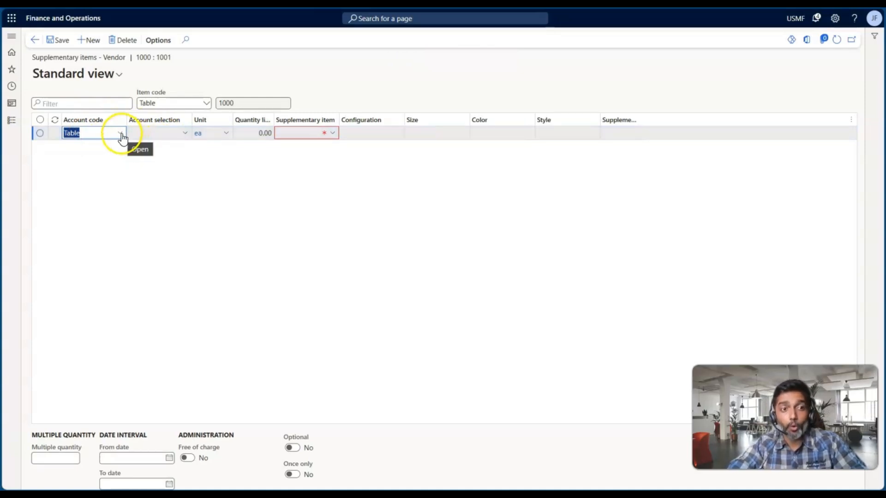
{"action": "left_click", "coordinate": [121, 135]}
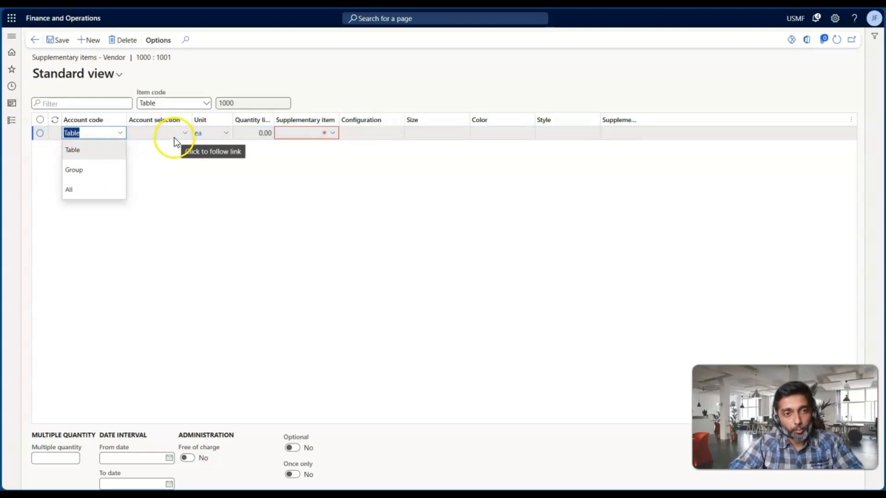
{"action": "left_click", "coordinate": [100, 149]}
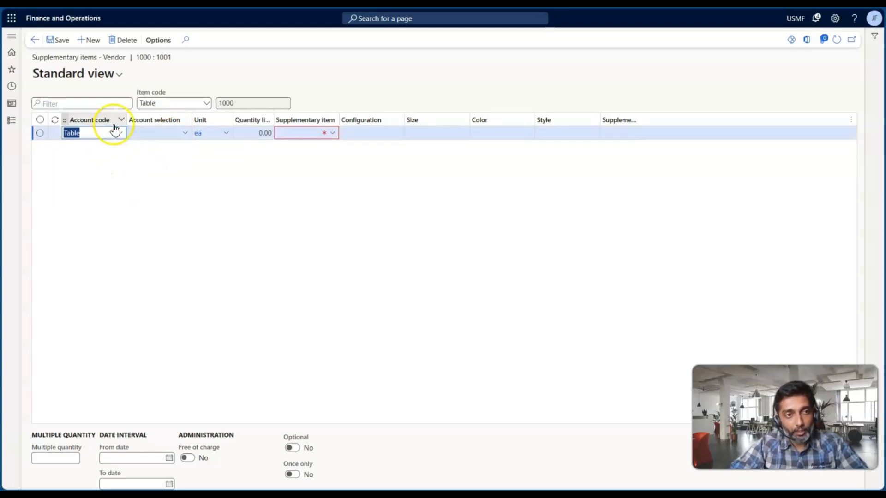
Choose the vendor's account as the new line's account selection
{"action": "left_click", "coordinate": [185, 138]}
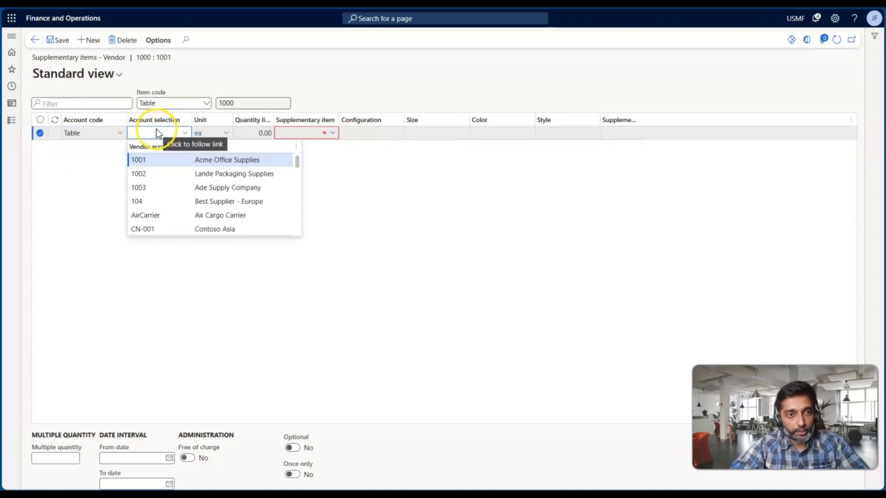
{"action": "scroll", "coordinate": [180, 175], "scroll_direction": "down", "scroll_amount": 1}
{"action": "scroll", "coordinate": [180, 174], "scroll_direction": "down", "scroll_amount": 5}
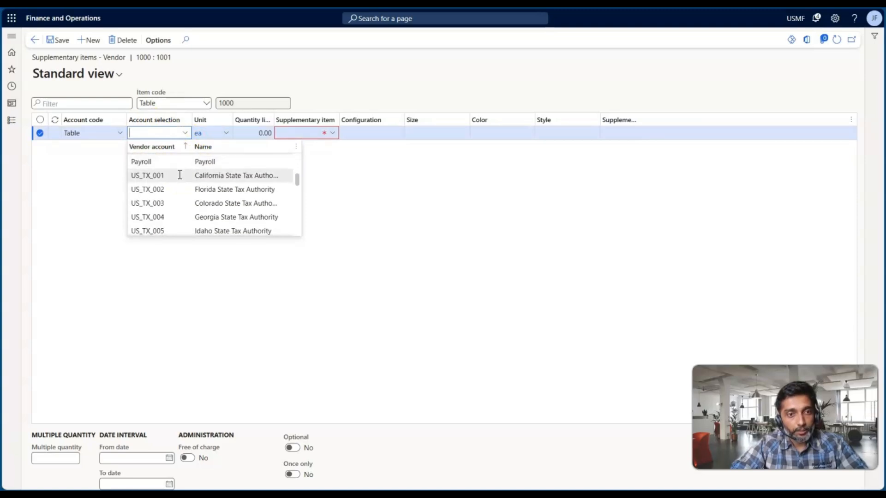
{"action": "scroll", "coordinate": [180, 174], "scroll_direction": "down", "scroll_amount": 8}
{"action": "scroll", "coordinate": [180, 175], "scroll_direction": "up", "scroll_amount": 2}
{"action": "left_click", "coordinate": [205, 191]}
{"action": "left_click", "coordinate": [199, 203]}
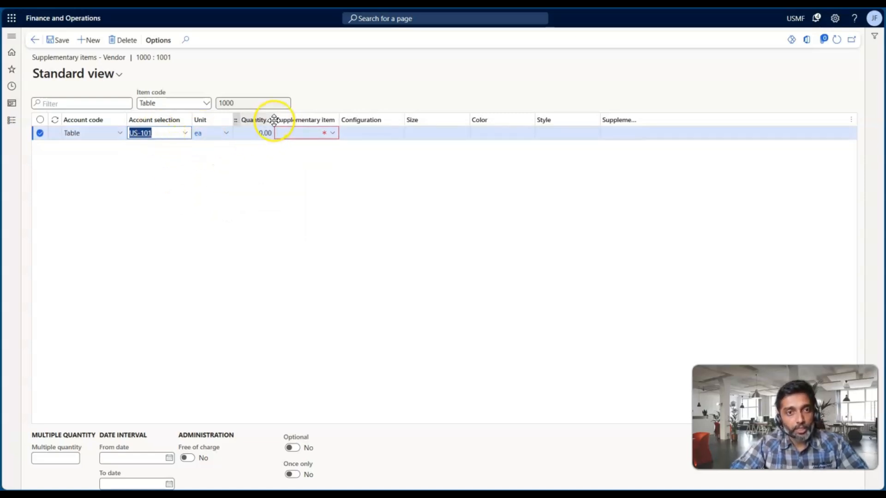
Widen the Quantity limit column and set the line's quantity limit to 1, as listed in the slide's Parent Quantity column
{"action": "left_click_drag", "start_coordinate": [274, 121], "coordinate": [331, 122]}
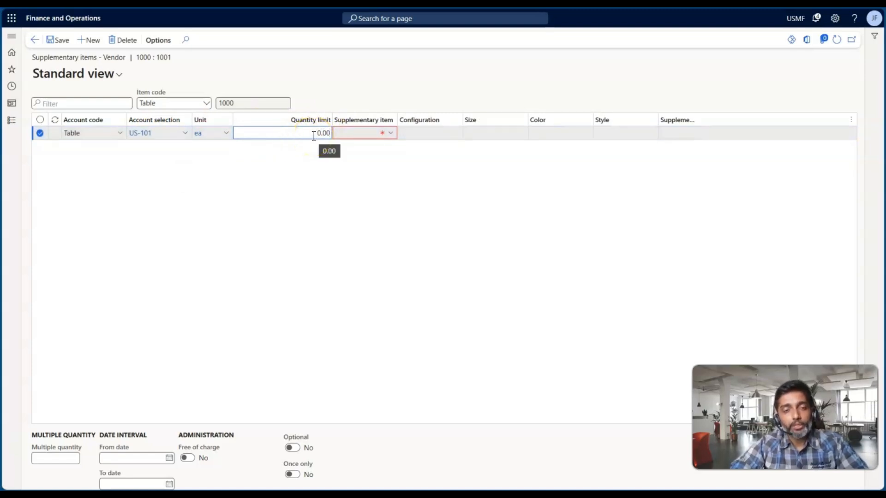
{"action": "key", "text": "alt+Tab"}
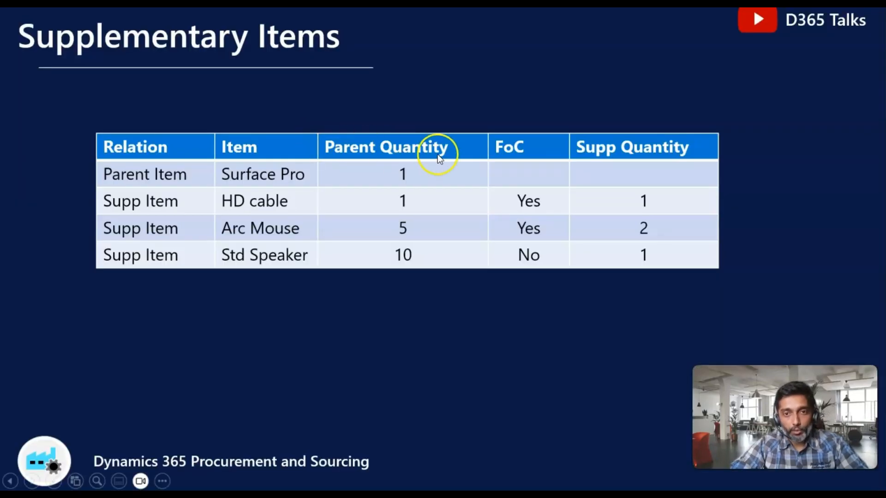
{"action": "key", "text": "alt+Tab"}
{"action": "left_click_drag", "start_coordinate": [316, 133], "coordinate": [336, 136]}
{"action": "type", "text": "1"}
{"action": "key", "text": "Tab"}
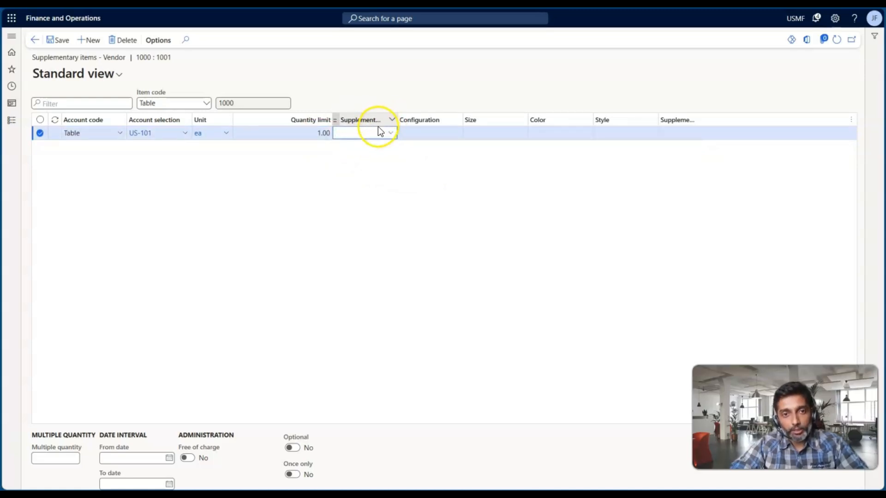
Check the first supplementary item on the slide and choose A0001 (HDMI 6' Cables) as the line's supplementary item
{"action": "key", "text": "alt+Tab"}
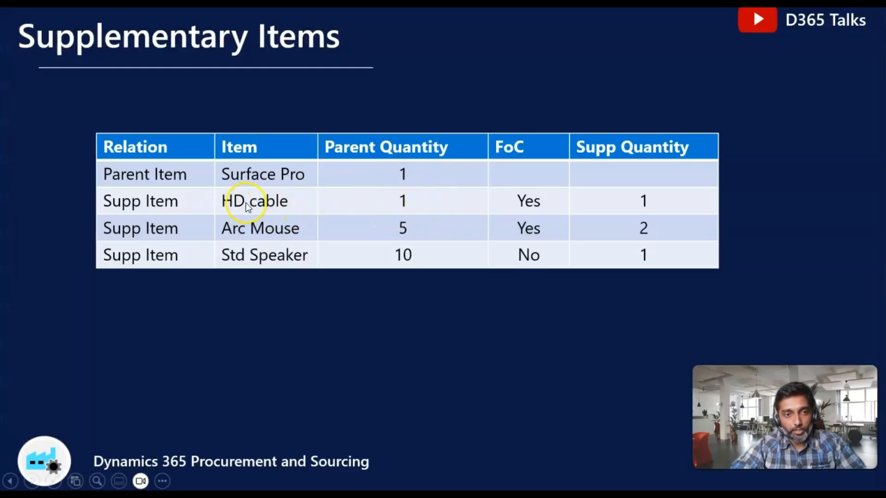
{"action": "key", "text": "alt+Tab"}
{"action": "left_click", "coordinate": [391, 134]}
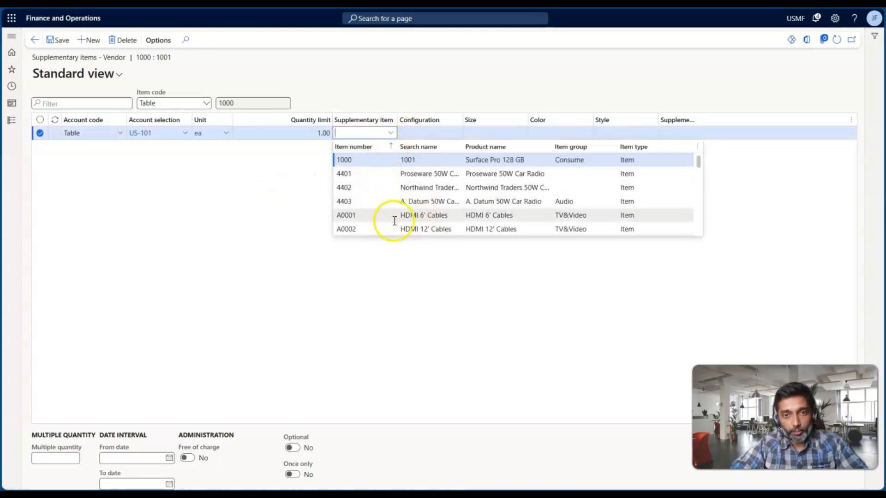
{"action": "left_click", "coordinate": [399, 216]}
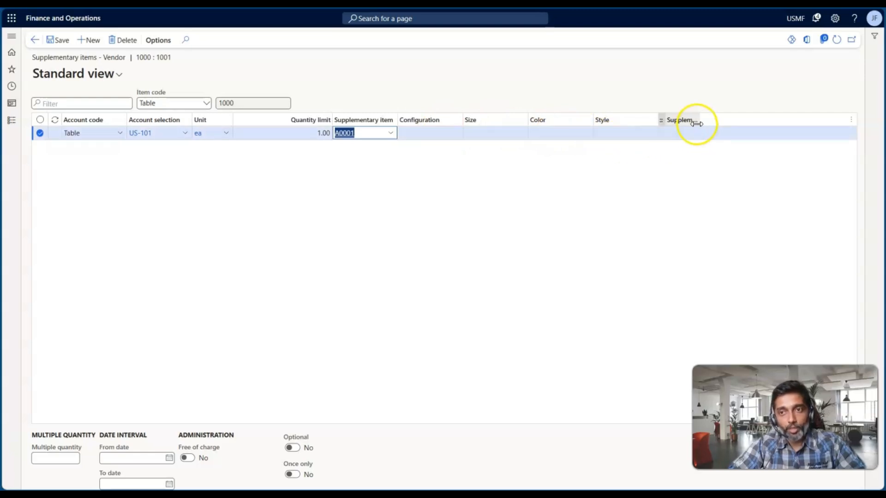
Widen the Supplementary quantity column and set the cable line's supplementary quantity to 1
{"action": "left_click_drag", "start_coordinate": [696, 120], "coordinate": [787, 122]}
{"action": "left_click", "coordinate": [769, 133]}
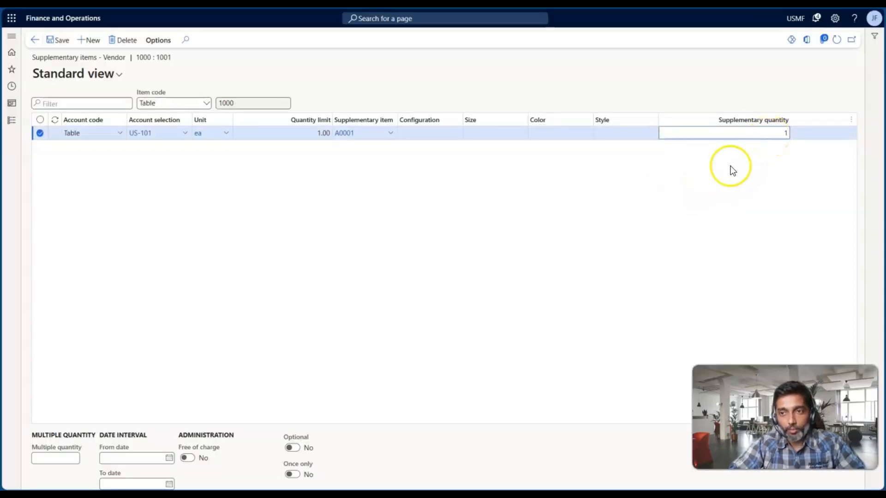
{"action": "left_click", "coordinate": [669, 196]}
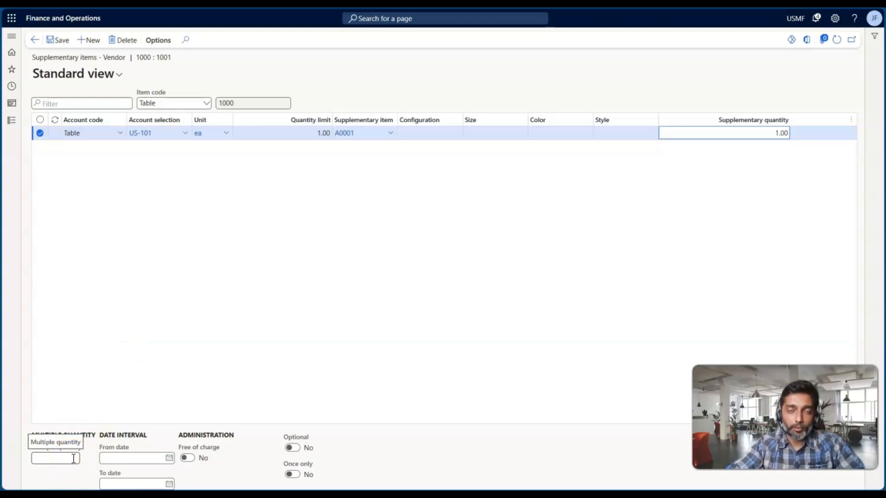
Check the slide's quantities and set the cable line's multiple quantity to 1
{"action": "key", "text": "alt+Tab"}
{"action": "key", "text": "alt+Tab"}
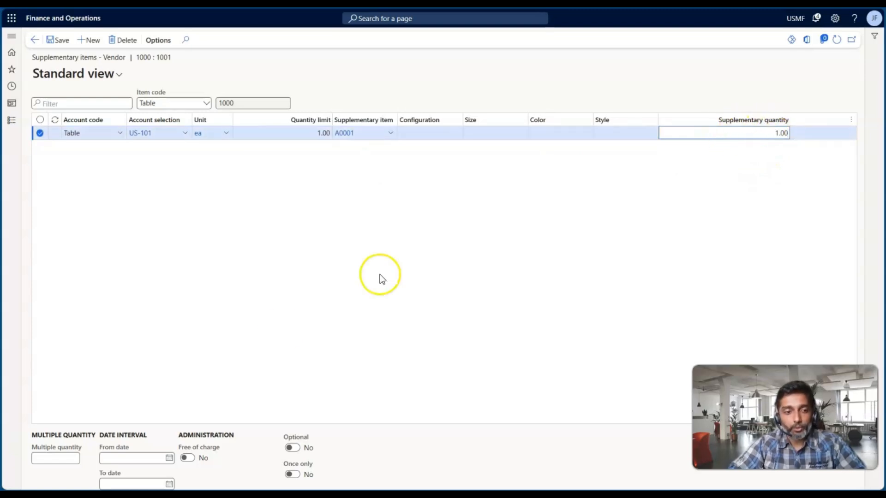
{"action": "left_click", "coordinate": [70, 458]}
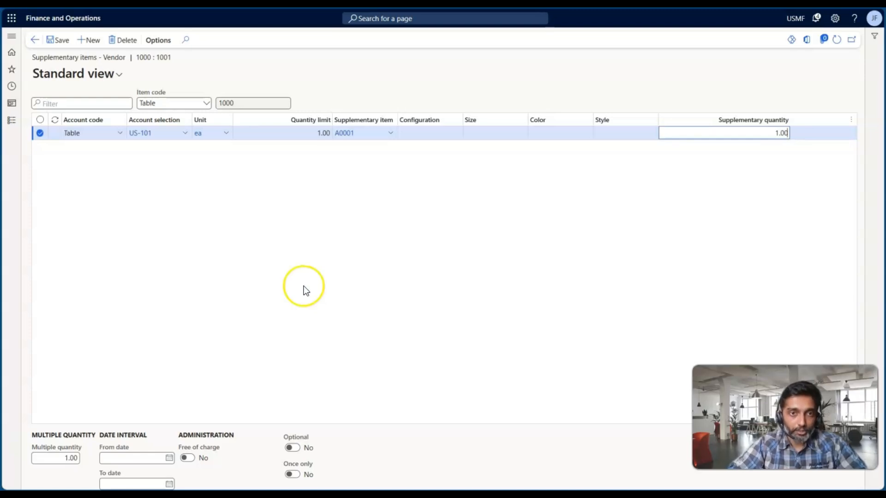
Add a second supplementary item line for the same vendor with a quantity limit of 5
{"action": "left_click", "coordinate": [85, 41]}
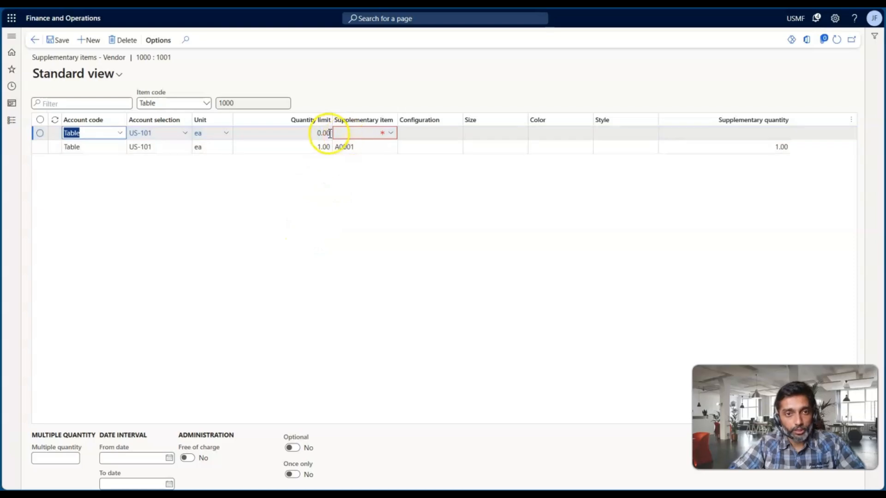
{"action": "left_click", "coordinate": [322, 133]}
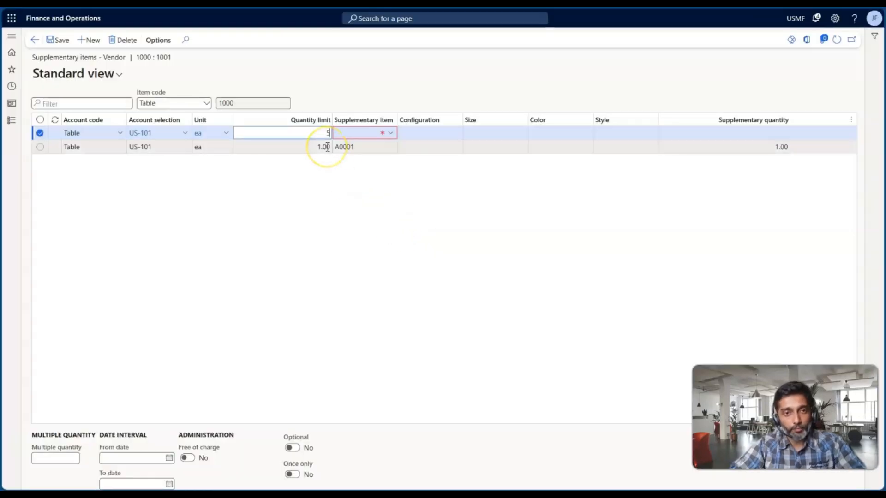
{"action": "type", "text": "5"}
{"action": "key", "text": "Tab"}
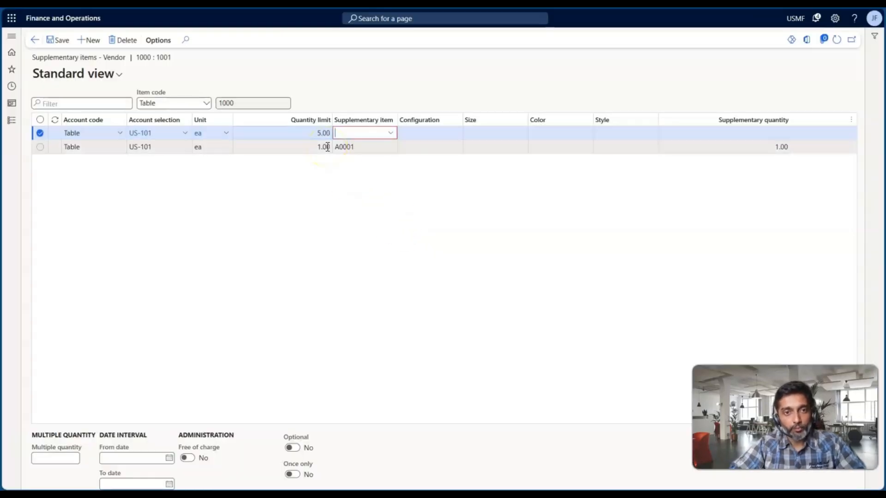
Filter the item lookup to search names containing "mouse" and choose C0003 as the second line's supplementary item
{"action": "left_click", "coordinate": [391, 134]}
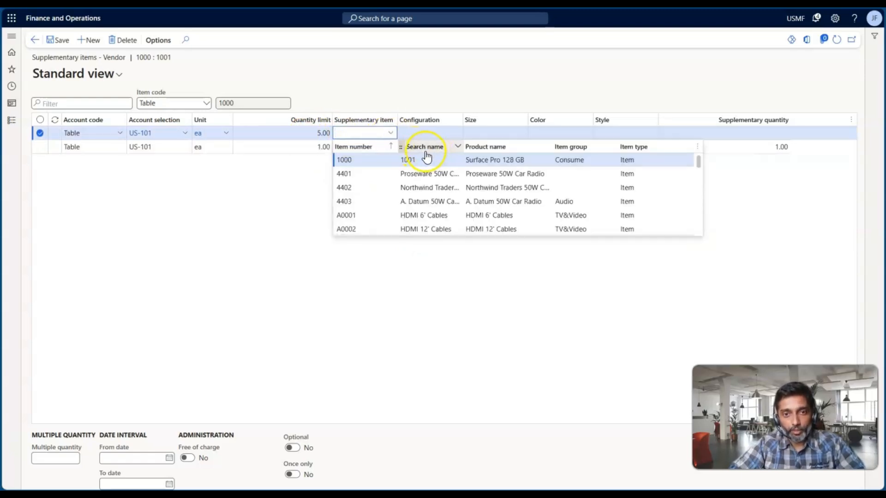
{"action": "left_click", "coordinate": [457, 148]}
{"action": "type", "text": "am"}
{"action": "key", "text": "BackSpace"}
{"action": "key", "text": "BackSpace"}
{"action": "type", "text": "mouse"}
{"action": "left_click", "coordinate": [428, 205]}
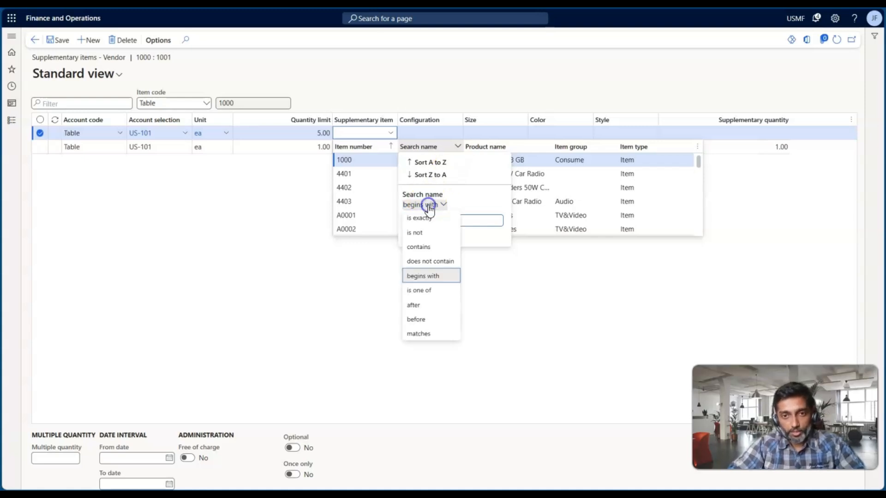
{"action": "left_click", "coordinate": [422, 247]}
{"action": "left_click", "coordinate": [416, 237]}
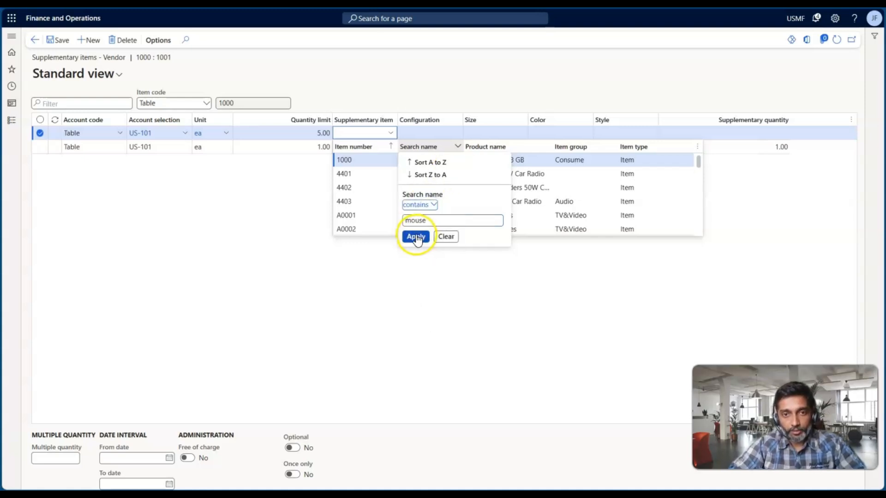
{"action": "left_click", "coordinate": [373, 159]}
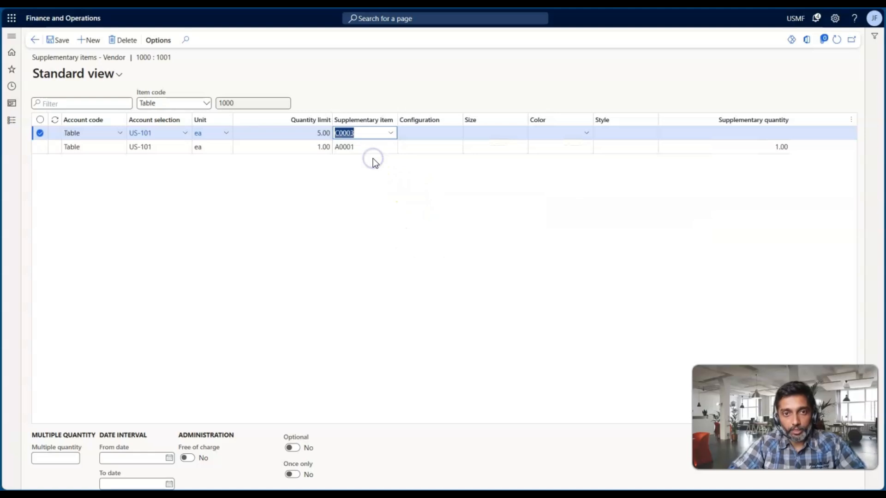
Set the color of supplementary item C0003 to Black
{"action": "left_click", "coordinate": [586, 135]}
{"action": "left_click", "coordinate": [584, 134]}
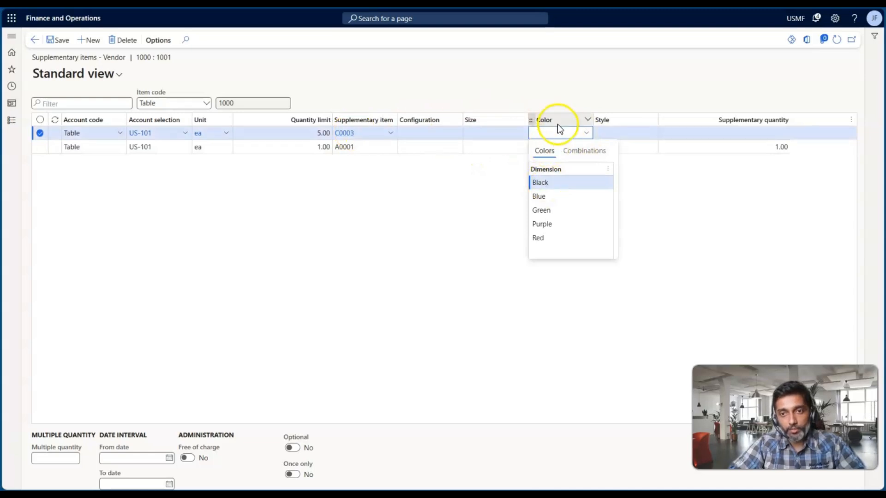
{"action": "left_click", "coordinate": [543, 184]}
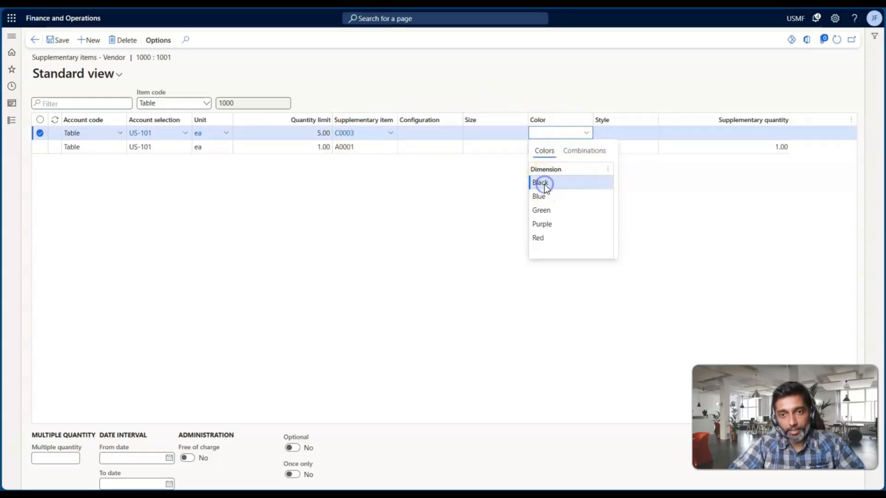
Check the Arc Mouse quantity on the slide and set the C0003 line's supplementary quantity to 2
{"action": "left_click", "coordinate": [756, 135]}
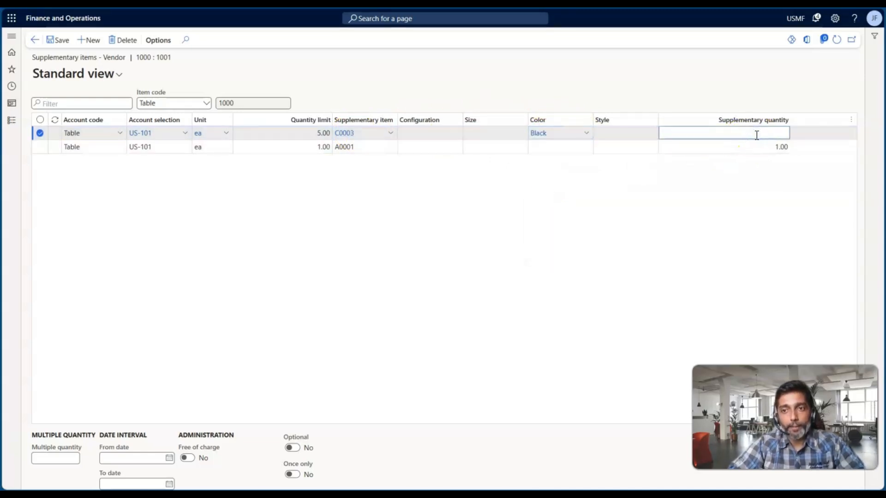
{"action": "key", "text": "alt+Tab"}
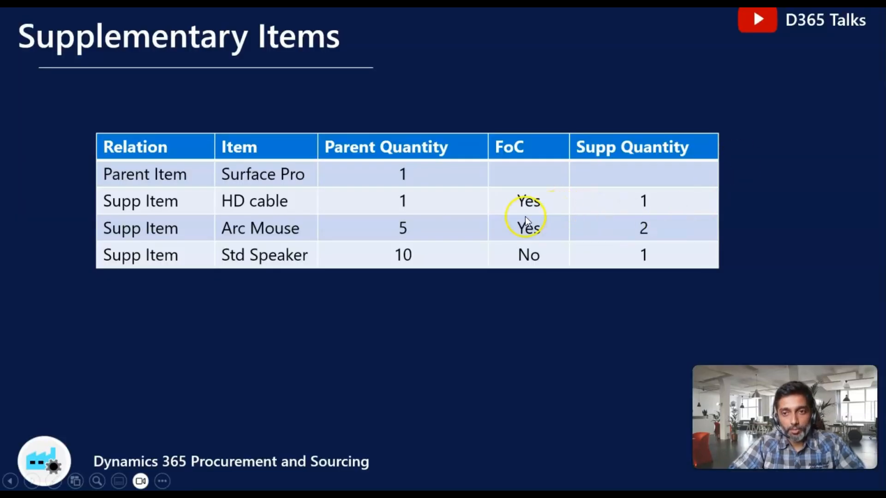
{"action": "key", "text": "alt+Tab"}
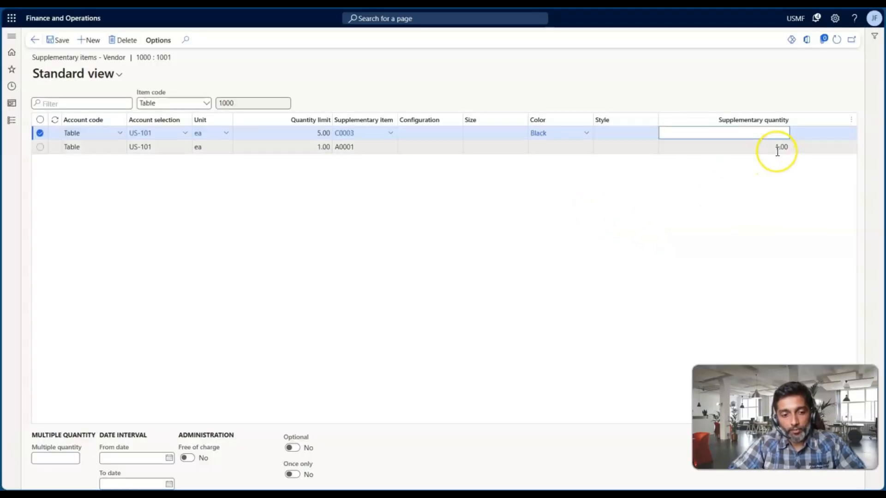
{"action": "key", "text": "BackSpace"}
{"action": "type", "text": "2"}
{"action": "key", "text": "Tab"}
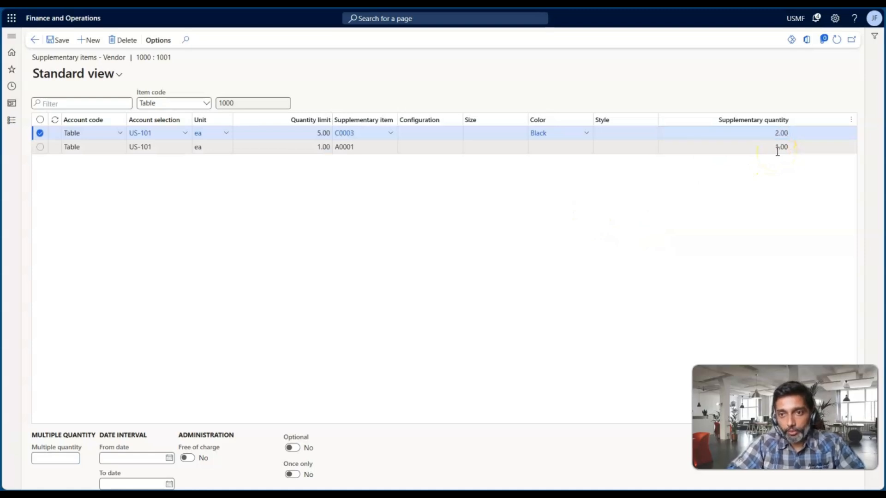
Check the free-of-charge values on the slide and mark the C0003 and A0001 supplementary lines as free of charge
{"action": "key", "text": "alt+Tab"}
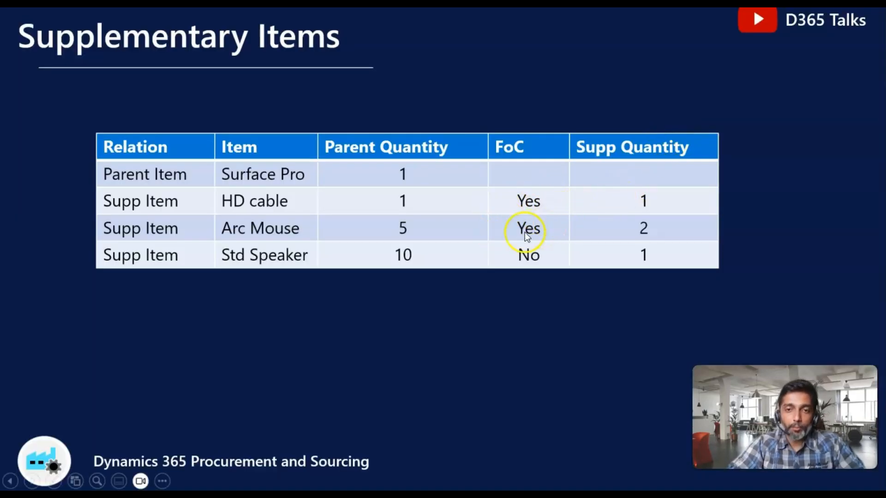
{"action": "key", "text": "alt+Tab"}
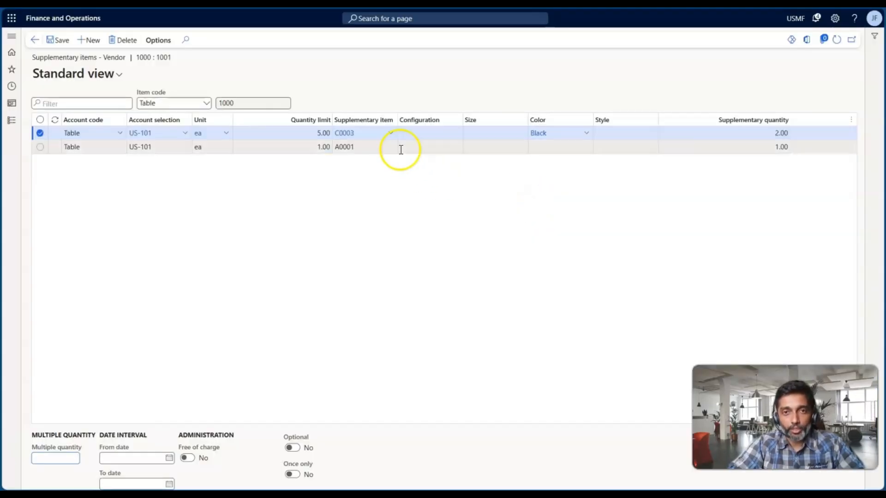
{"action": "left_click", "coordinate": [188, 459]}
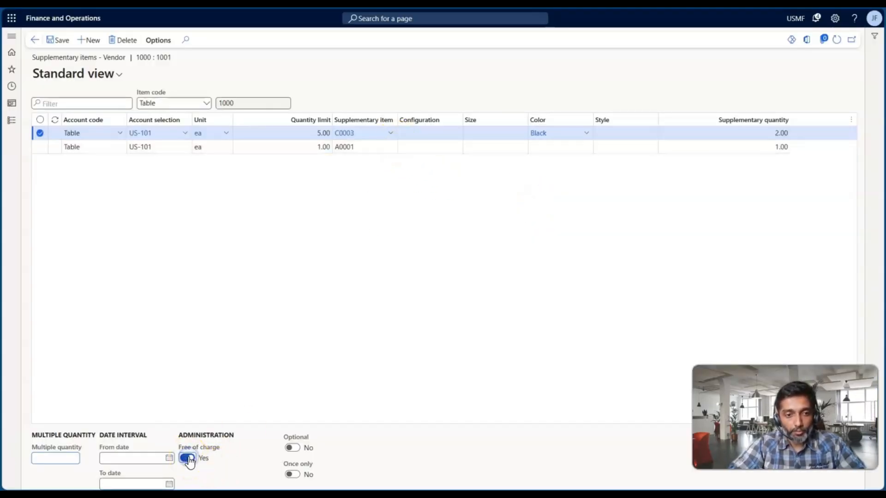
{"action": "left_click", "coordinate": [480, 148]}
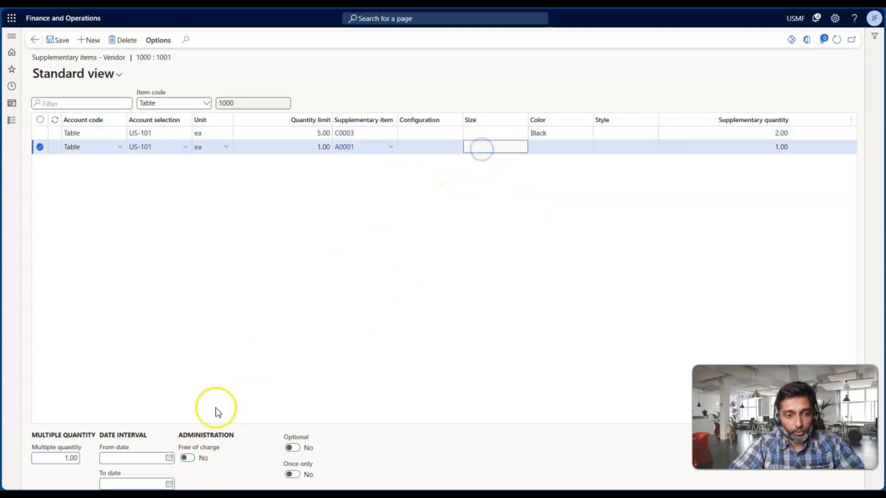
{"action": "left_click", "coordinate": [187, 458]}
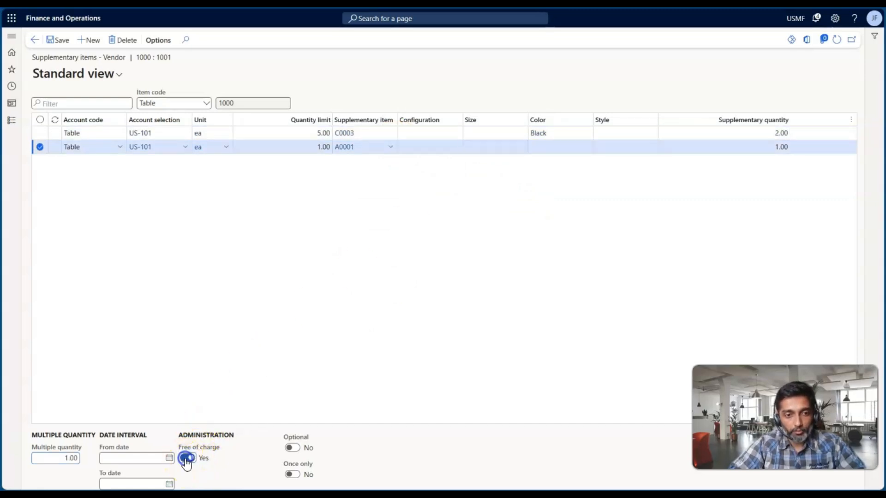
{"action": "left_click", "coordinate": [439, 147]}
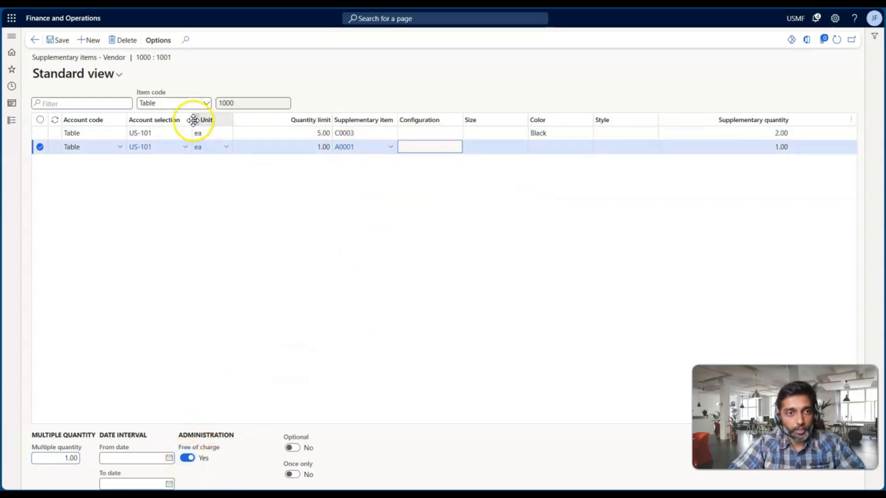
Add a third supplementary item line for vendor US-101 with the slide's speaker quantity limit of 10
{"action": "left_click", "coordinate": [84, 41]}
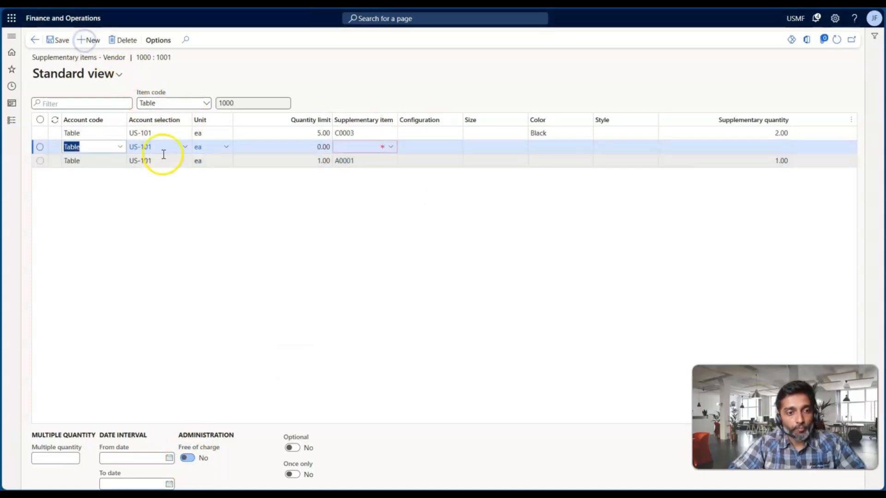
{"action": "key", "text": "alt+Tab"}
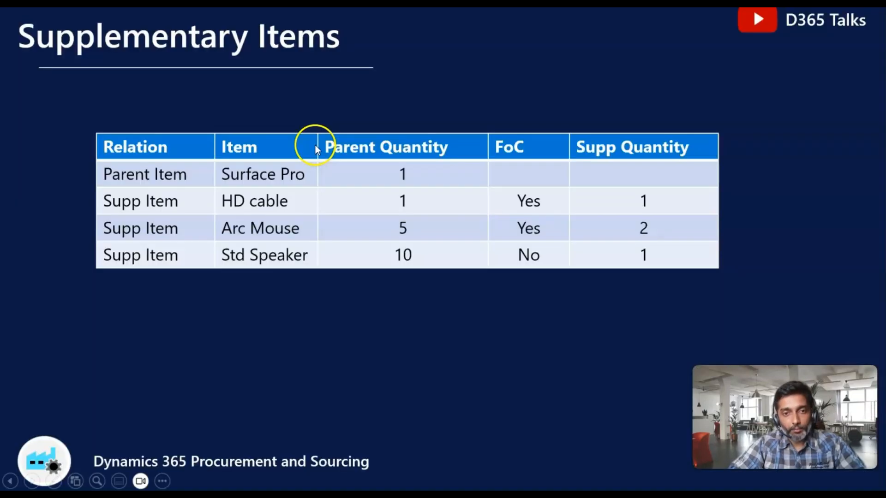
{"action": "key", "text": "alt+Tab"}
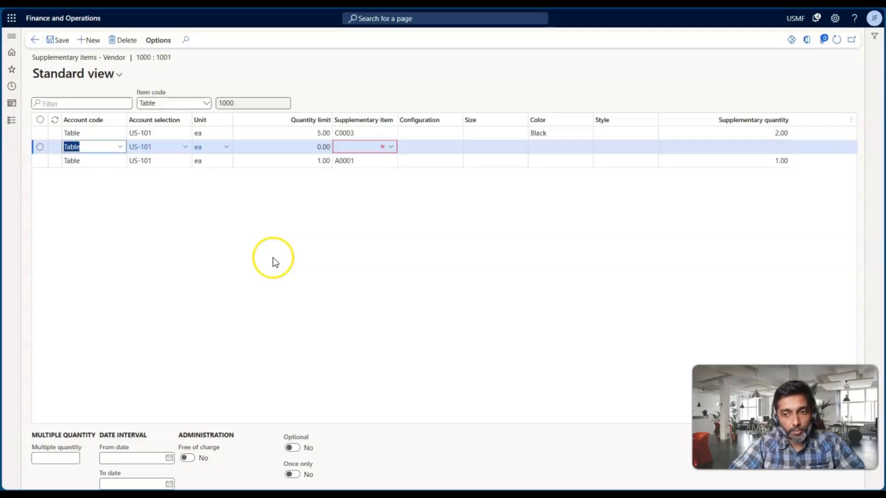
{"action": "left_click", "coordinate": [322, 145]}
{"action": "type", "text": "10"}
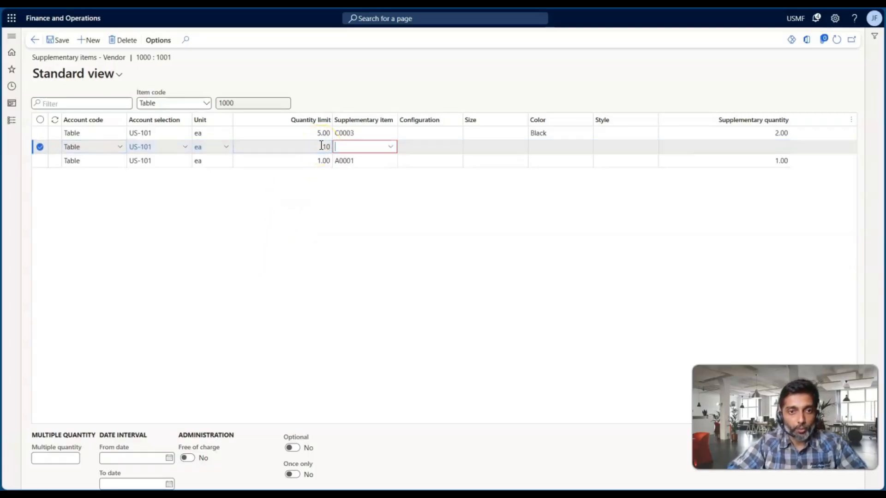
Check the speaker type on the slide and choose D0003 (StandardSpeaker) as the third line's supplementary item
{"action": "key", "text": "alt+Tab"}
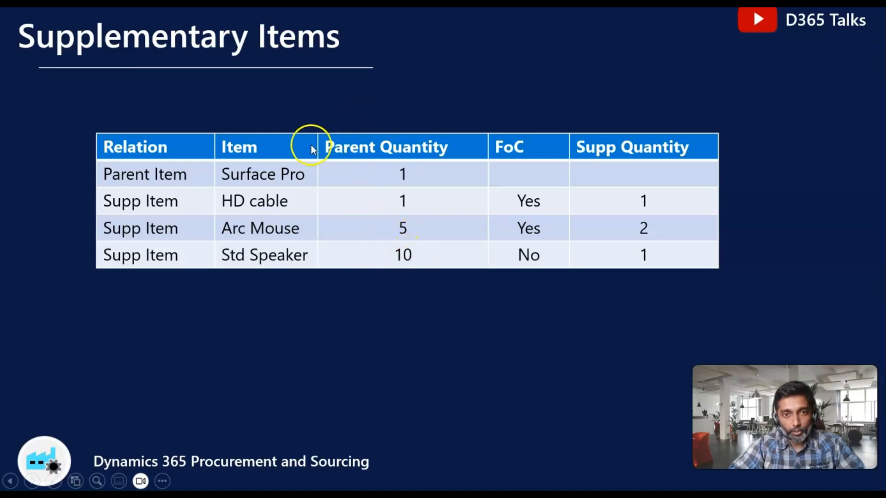
{"action": "key", "text": "alt+Tab"}
{"action": "left_click", "coordinate": [381, 148]}
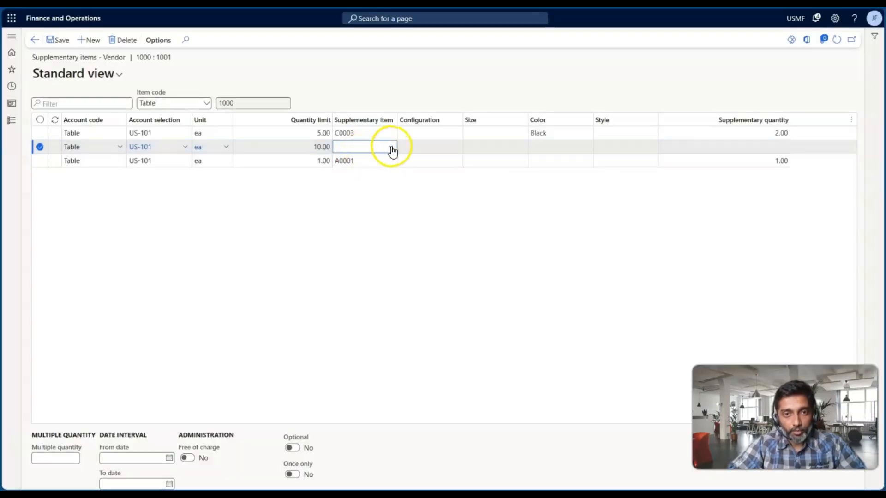
{"action": "left_click", "coordinate": [391, 147]}
{"action": "scroll", "coordinate": [392, 206], "scroll_direction": "down", "scroll_amount": 3}
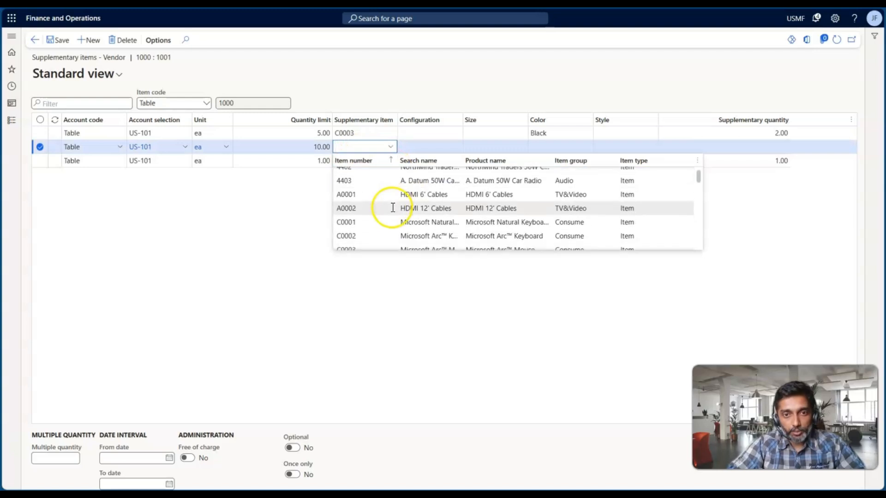
{"action": "scroll", "coordinate": [394, 215], "scroll_direction": "down", "scroll_amount": 4}
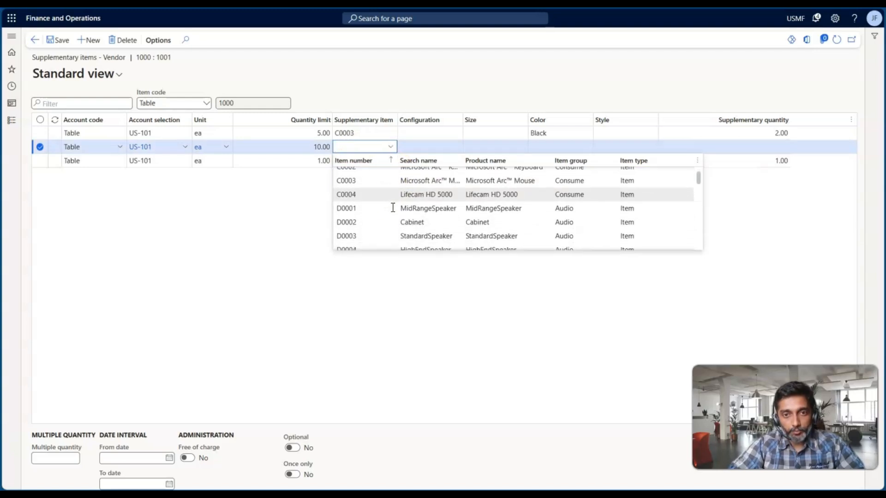
{"action": "left_click", "coordinate": [396, 226]}
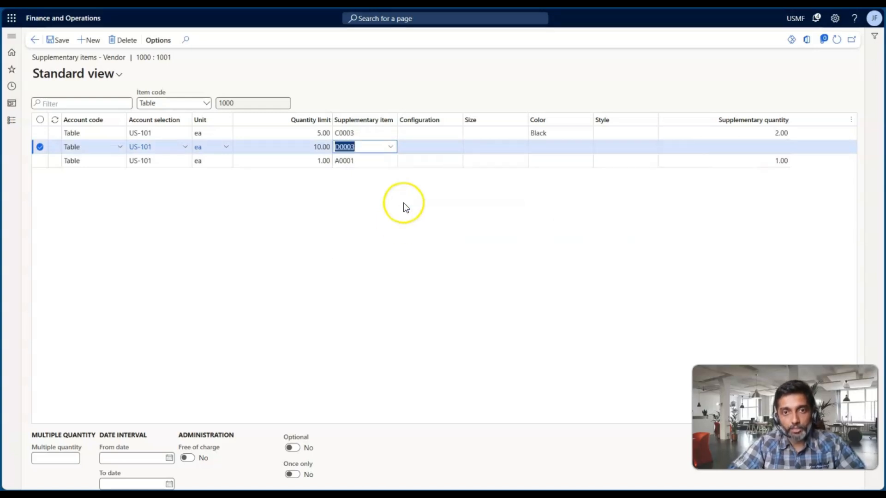
{"action": "left_click", "coordinate": [586, 148]}
Check the speaker's free-of-charge value and quantity on the slide, and set the D0003 line's supplementary quantity to 1
{"action": "key", "text": "alt+Tab"}
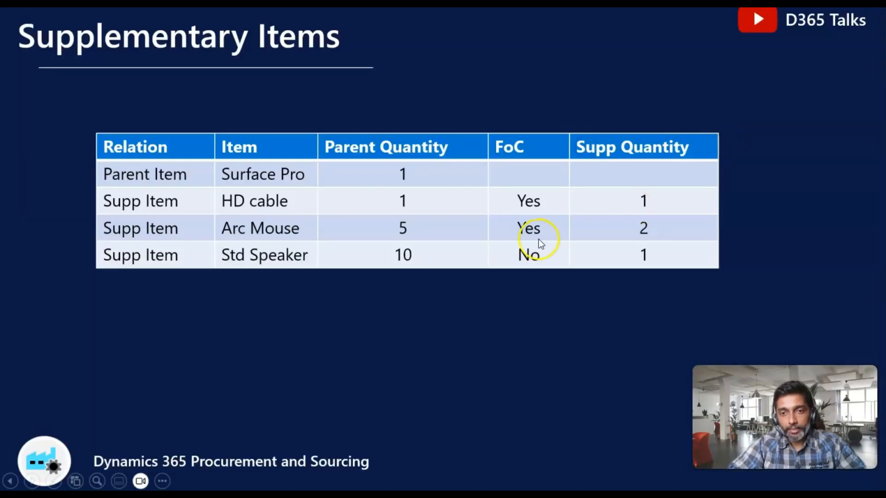
{"action": "key", "text": "alt+Tab"}
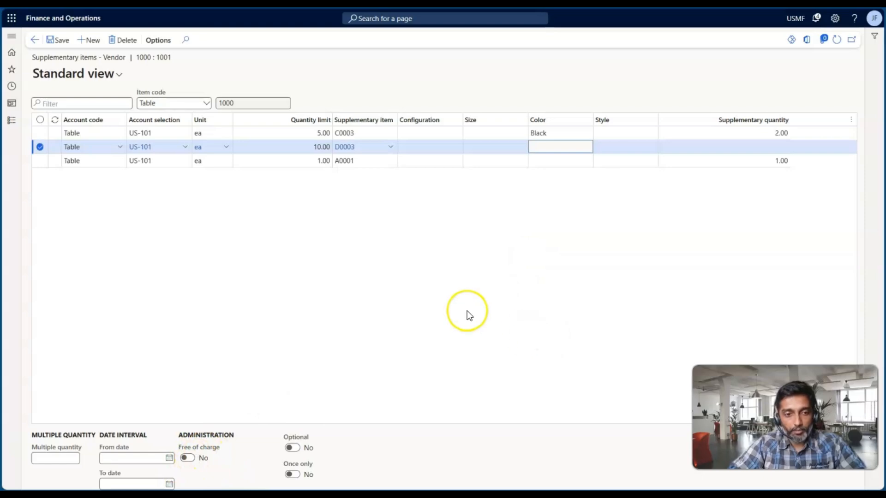
{"action": "left_click", "coordinate": [760, 146]}
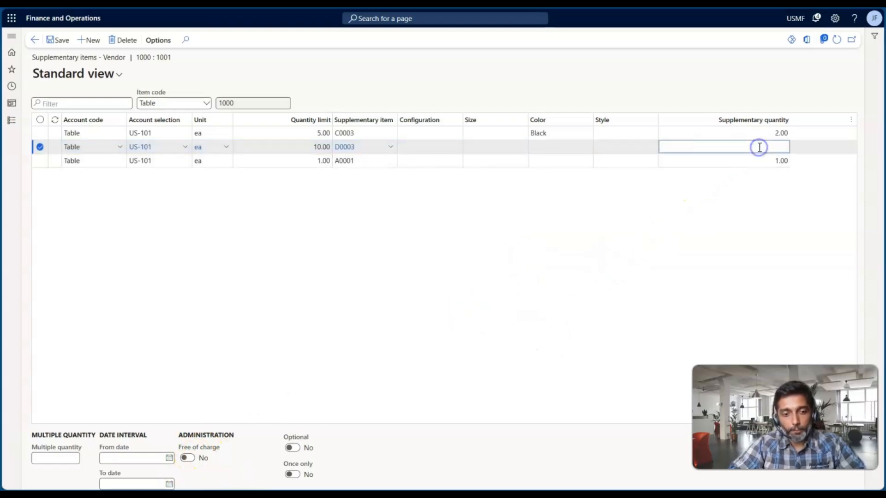
{"action": "key", "text": "alt+Tab"}
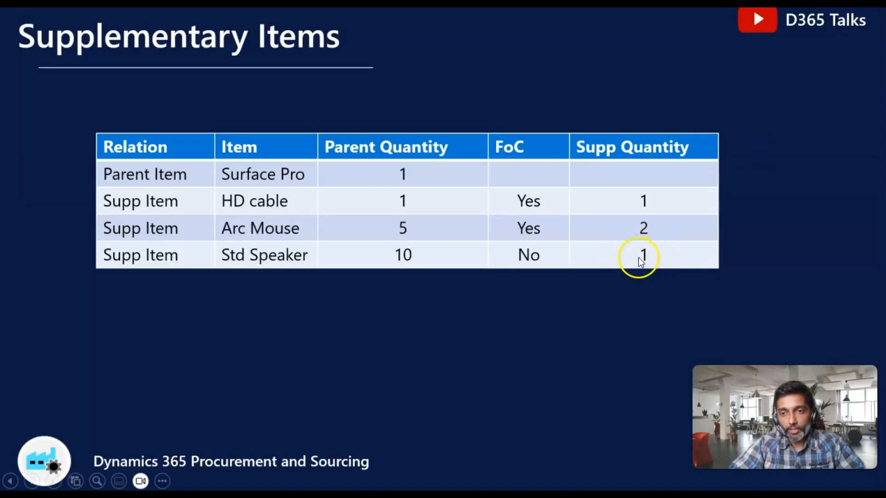
{"action": "key", "text": "alt+Tab"}
{"action": "type", "text": "1"}
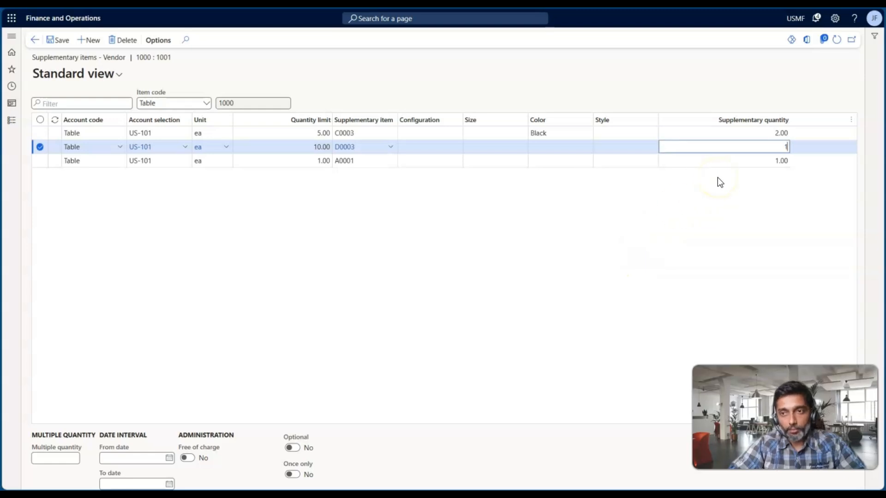
{"action": "key", "text": "Tab"}
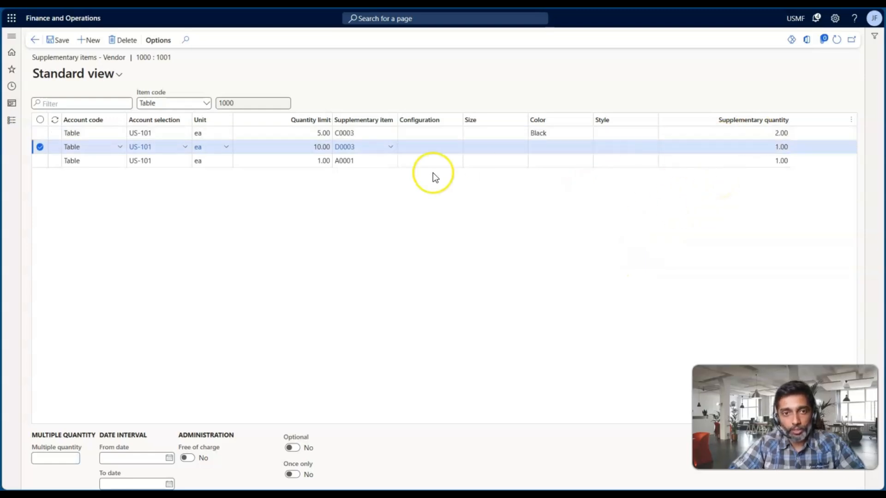
Open the released product details of D0003, set its purchase price to 128.48, save it and return to the supplementary items
{"action": "left_click", "coordinate": [341, 147]}
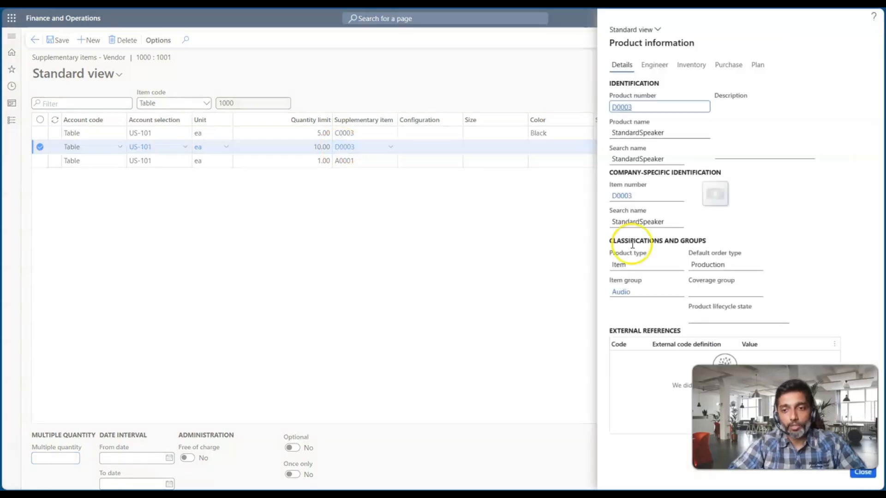
{"action": "left_click", "coordinate": [620, 195]}
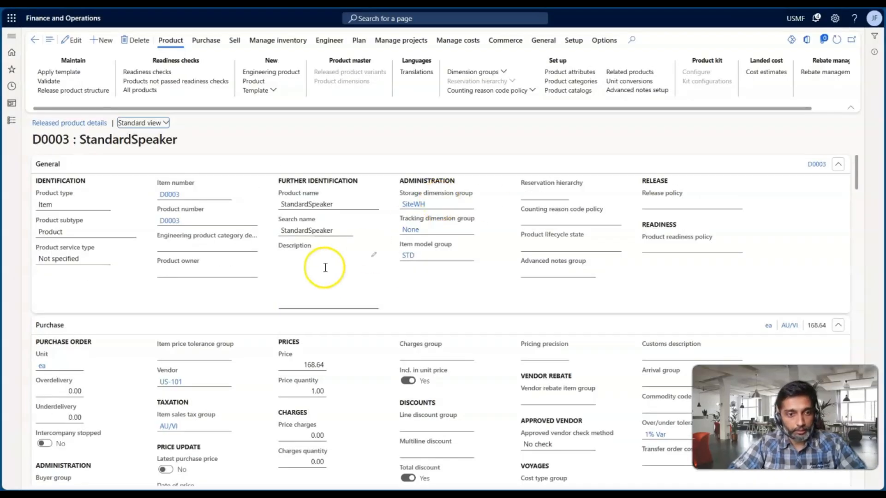
{"action": "left_click", "coordinate": [323, 364]}
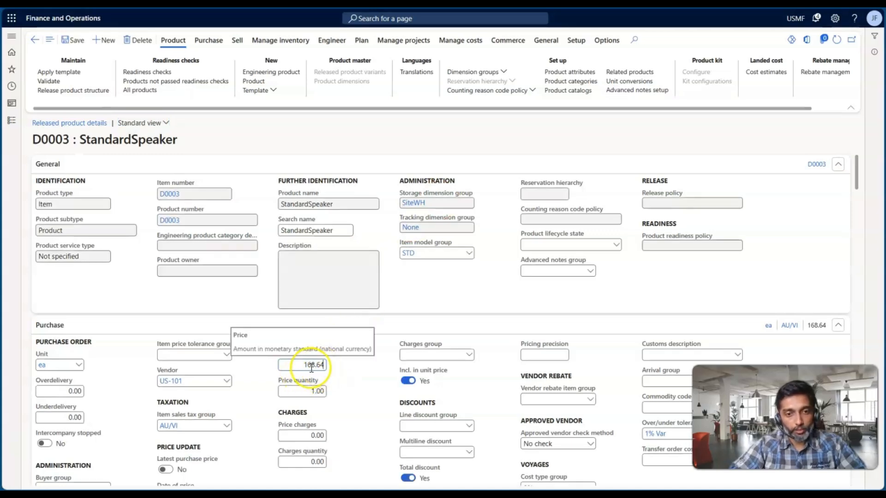
{"action": "double_click", "coordinate": [309, 365]}
{"action": "type", "text": "128"}
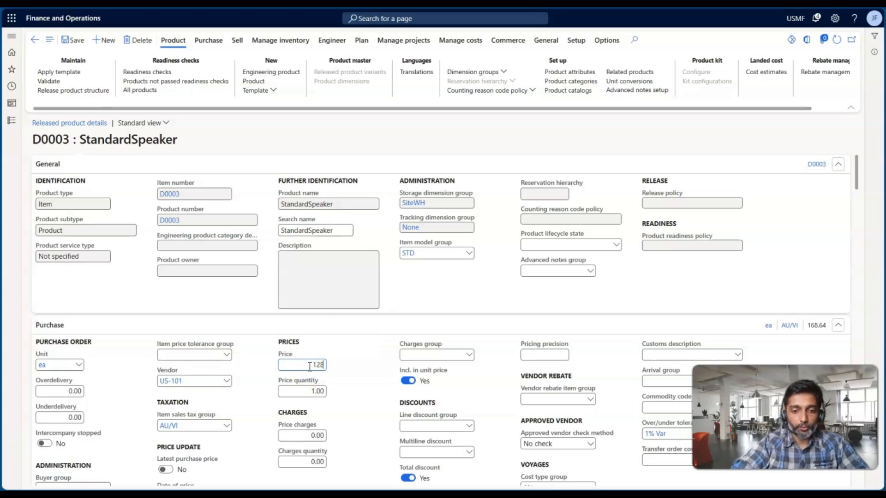
{"action": "type", "text": ".48"}
{"action": "key", "text": "Tab"}
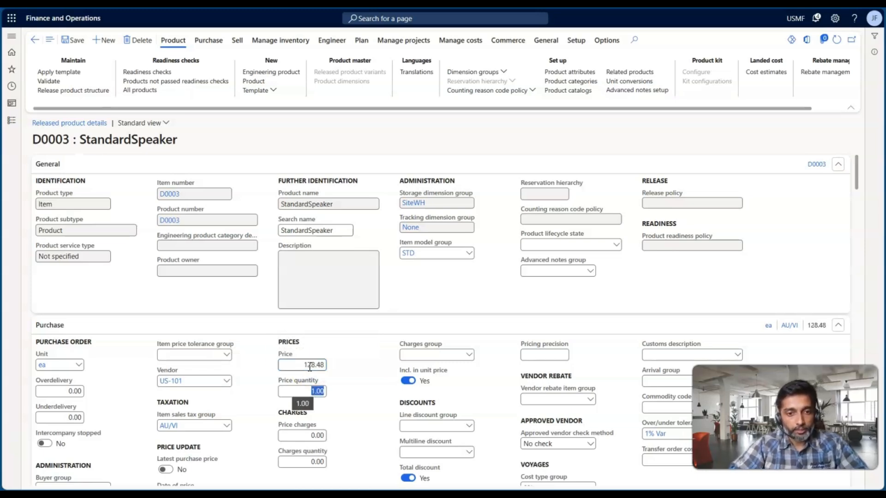
{"action": "left_click", "coordinate": [74, 41]}
{"action": "left_click", "coordinate": [36, 40]}
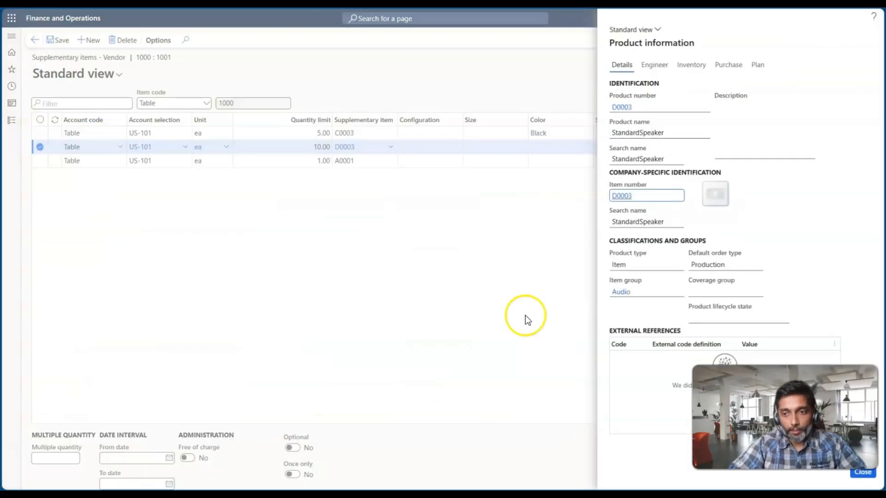
{"action": "left_click", "coordinate": [861, 471]}
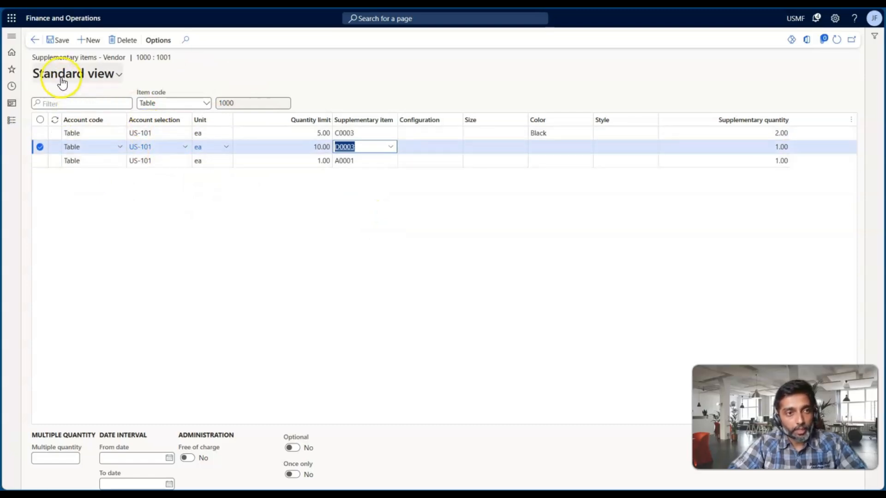
Review the parent item code and the three supplementary lines' quantities and free-of-charge settings against the slide's table
{"action": "left_click_drag", "start_coordinate": [32, 57], "coordinate": [96, 57]}
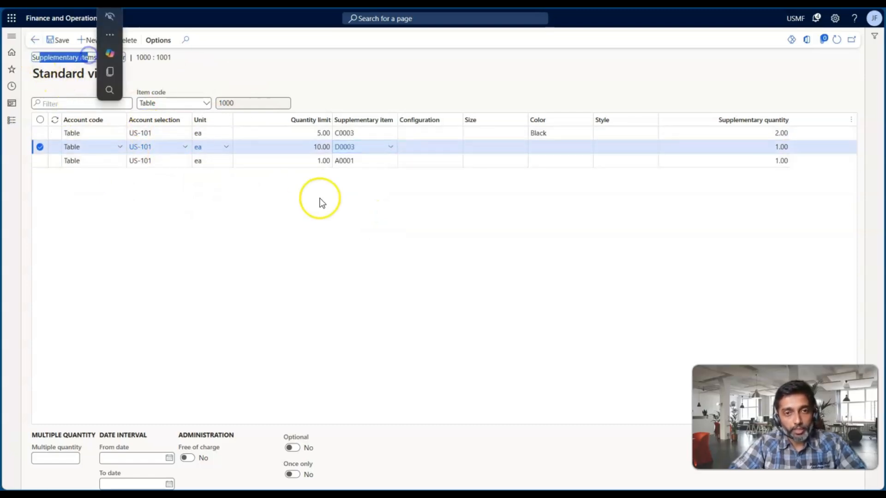
{"action": "left_click", "coordinate": [259, 201]}
{"action": "left_click_drag", "start_coordinate": [234, 103], "coordinate": [206, 106]}
{"action": "key", "text": "alt+Tab"}
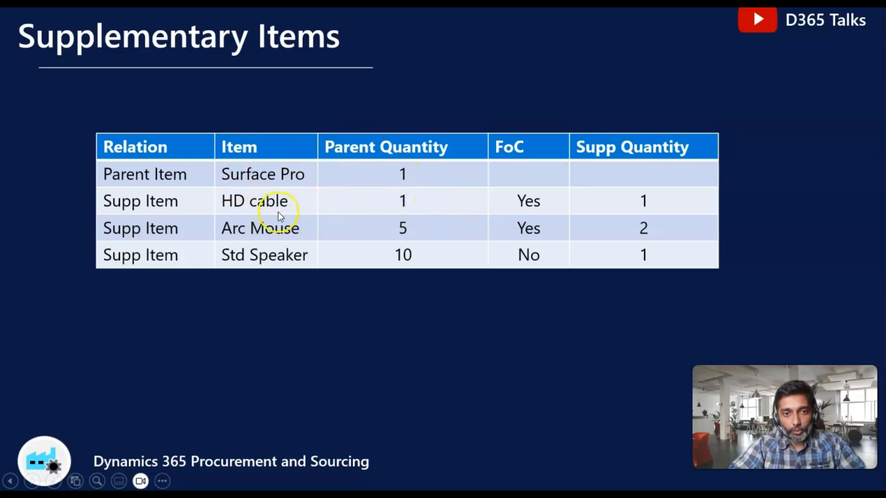
{"action": "key", "text": "alt+Tab"}
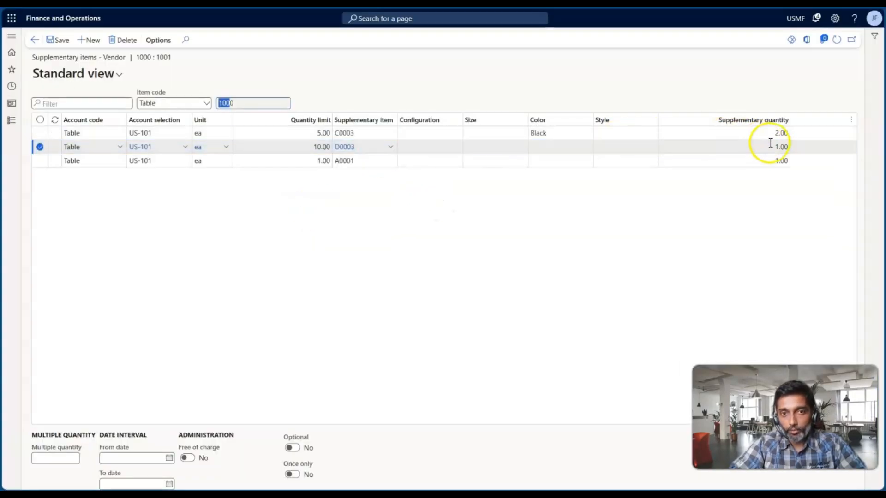
{"action": "left_click", "coordinate": [468, 162]}
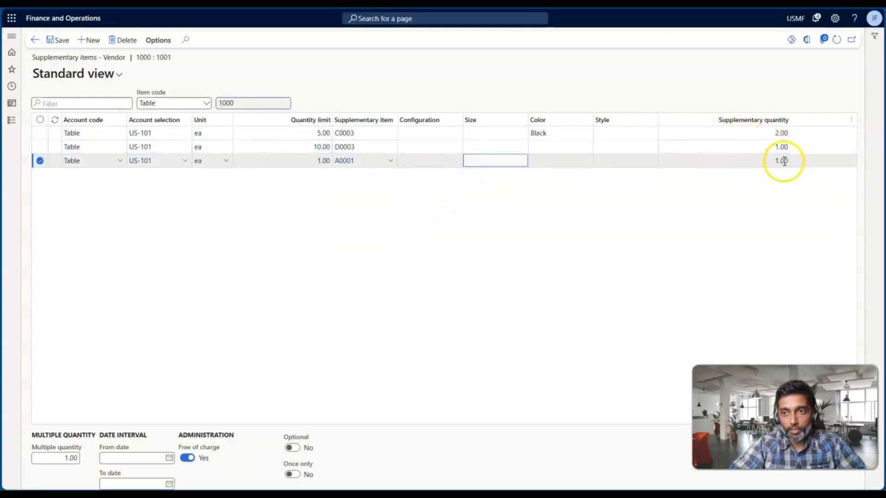
{"action": "left_click", "coordinate": [461, 147]}
{"action": "key", "text": "alt+Tab"}
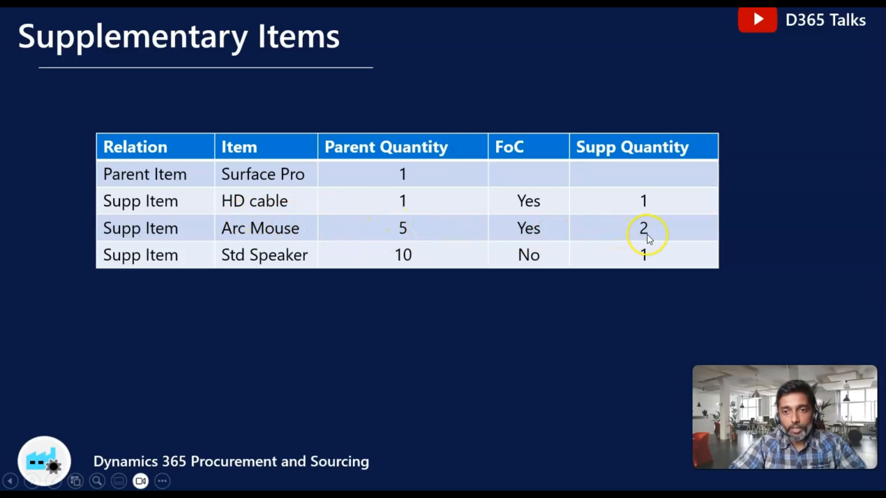
{"action": "key", "text": "alt+Tab"}
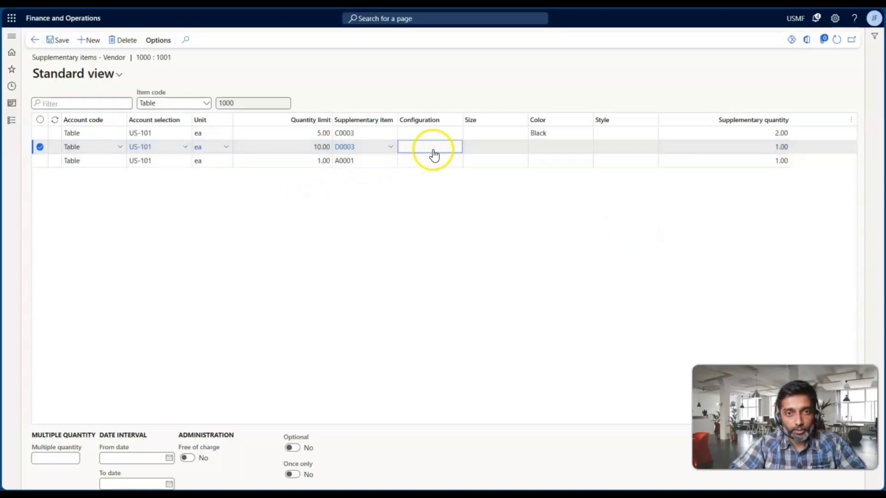
Set the multiple quantity of the C0003 supplementary line to 5
{"action": "left_click", "coordinate": [71, 458]}
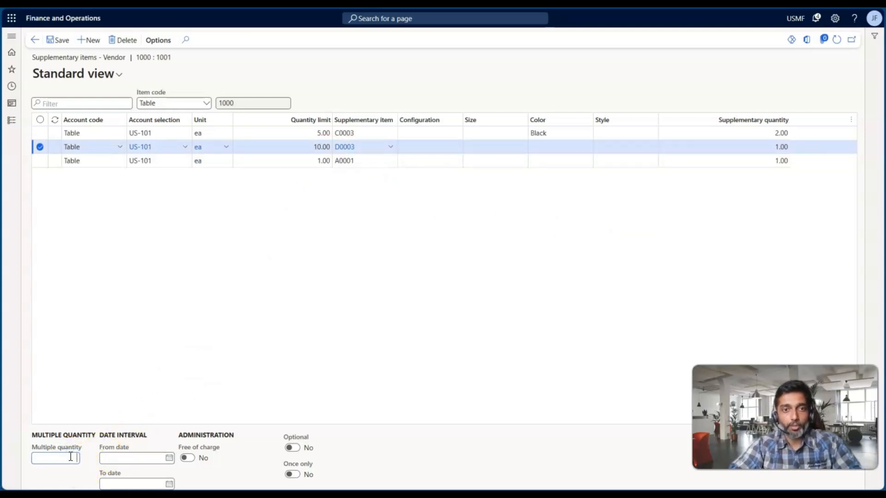
{"action": "left_click", "coordinate": [450, 133]}
{"action": "left_click", "coordinate": [73, 460]}
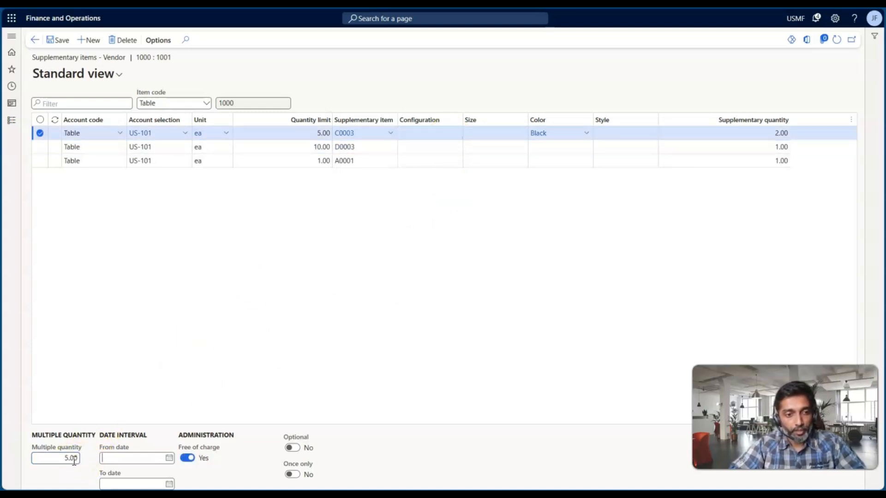
{"action": "key", "text": "Tab"}
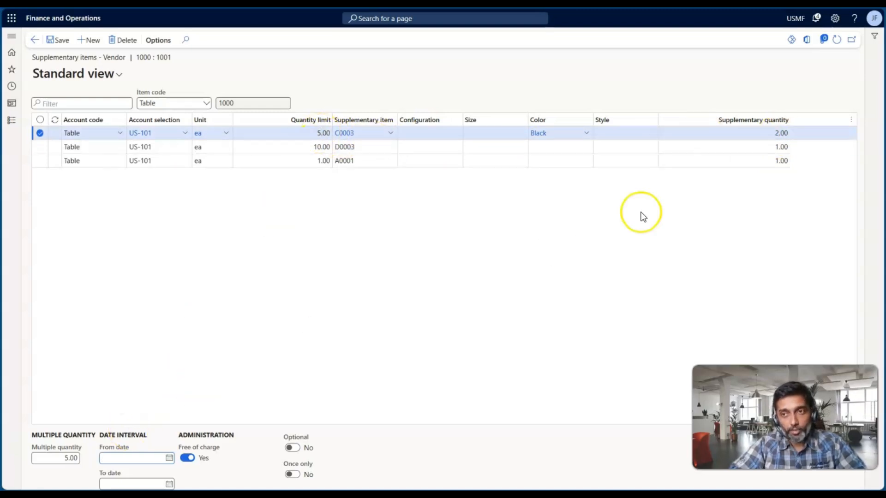
Check the C0003 line's supplementary quantity and compare the parent quantities with the supplementary items table on the slide
{"action": "left_click", "coordinate": [786, 135]}
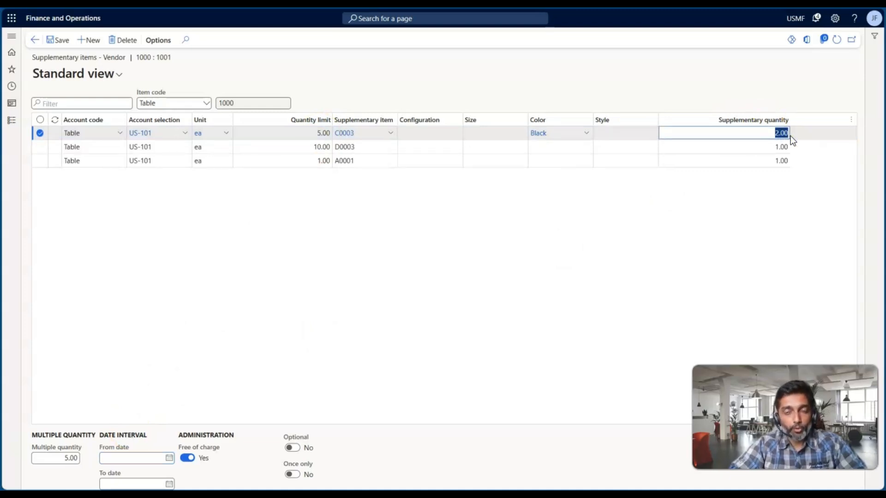
{"action": "left_click", "coordinate": [377, 174]}
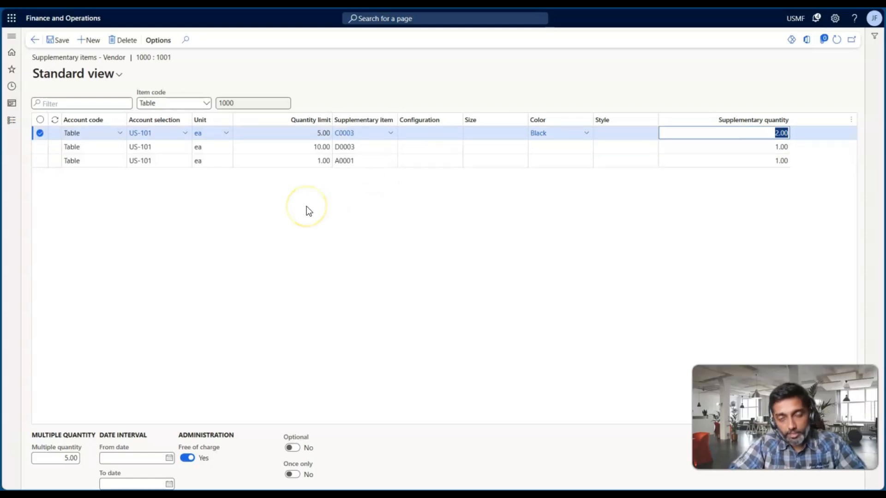
{"action": "key", "text": "alt+Tab"}
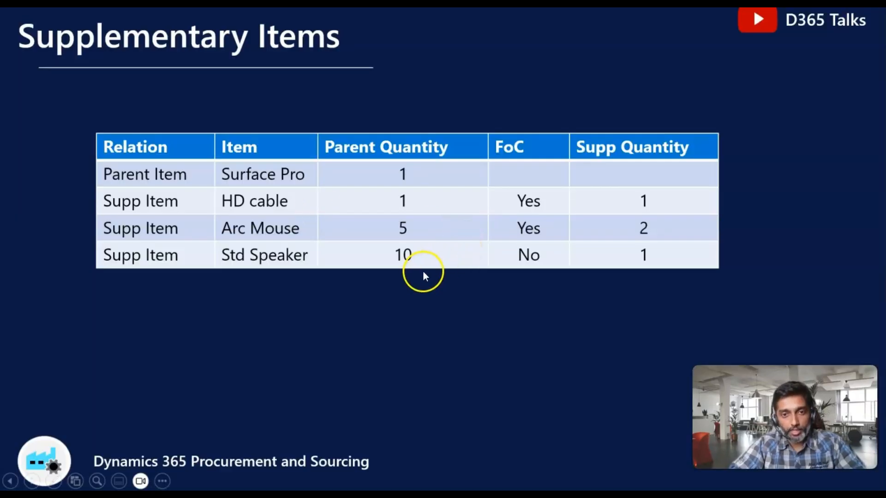
{"action": "key", "text": "alt+Tab"}
Duplicate the browser tab and reopen the vendor supplementary items of item 1000 from its released product record
{"action": "right_click", "coordinate": [161, 1]}
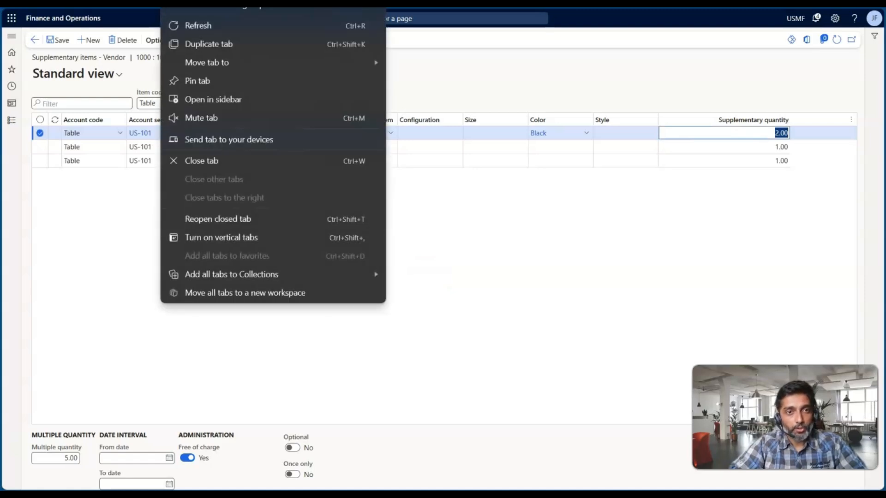
{"action": "left_click", "coordinate": [207, 49]}
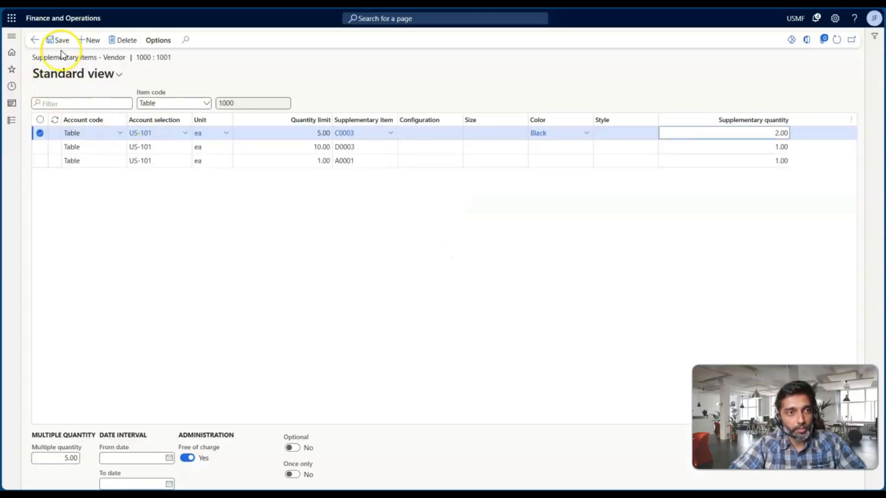
{"action": "left_click", "coordinate": [35, 40]}
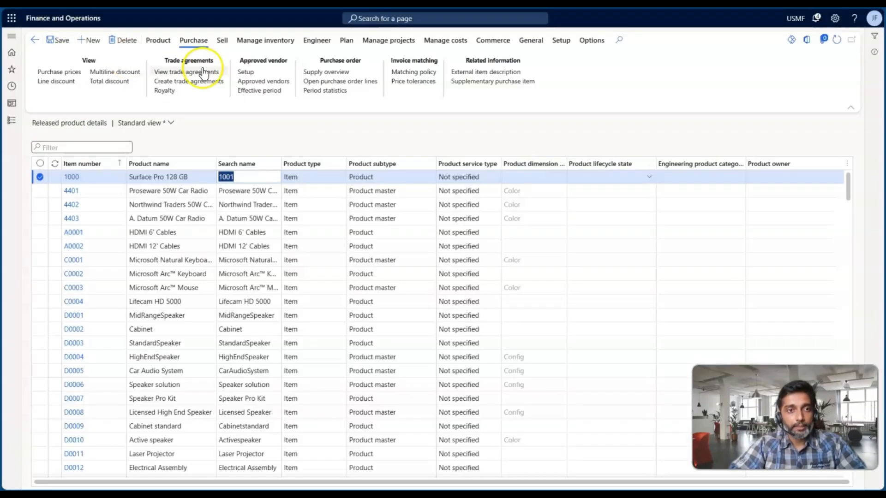
{"action": "left_click", "coordinate": [471, 82]}
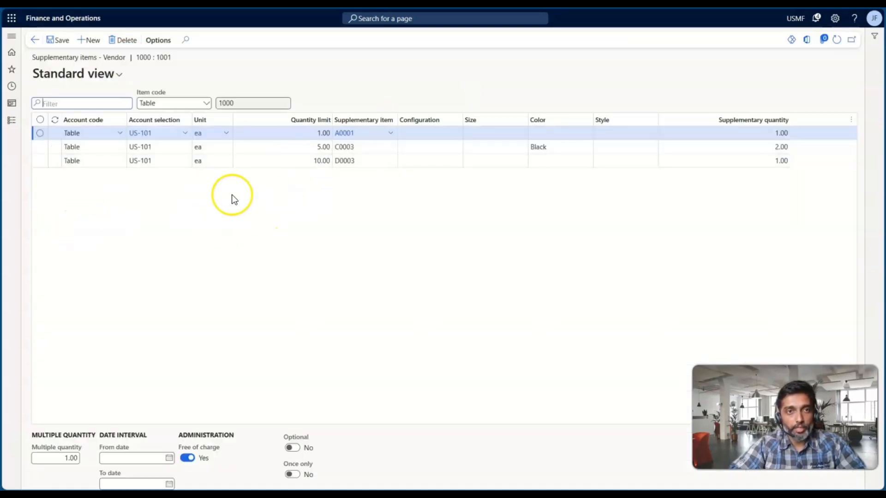
Open the list of all purchase orders in Procurement and sourcing, keeping the supplementary items open in the other tab
{"action": "left_click", "coordinate": [35, 40]}
{"action": "left_click", "coordinate": [11, 120]}
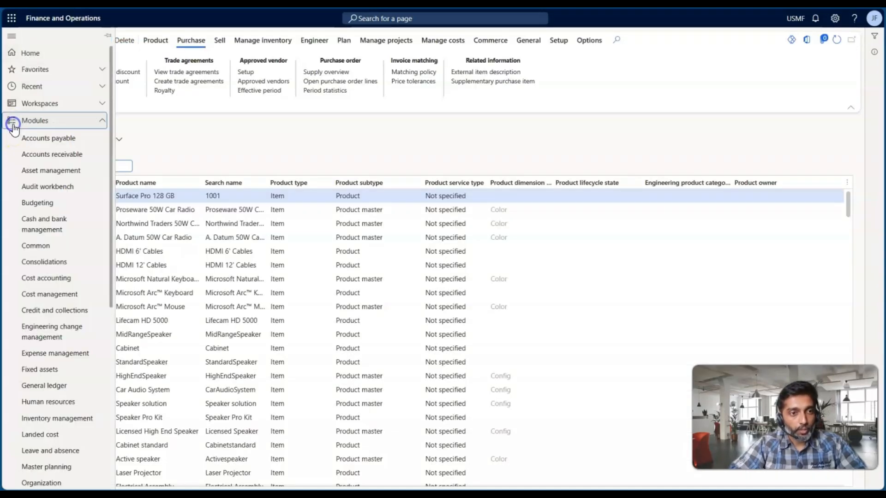
{"action": "scroll", "coordinate": [55, 228], "scroll_direction": "down", "scroll_amount": 6}
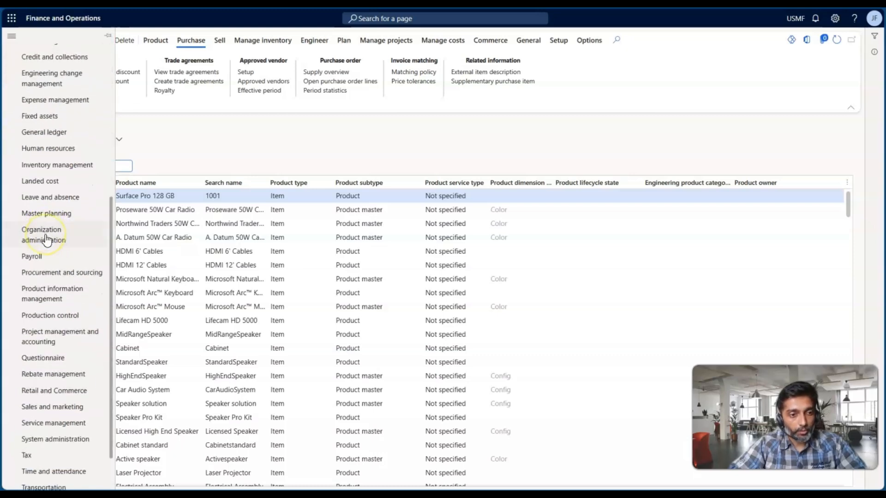
{"action": "left_click", "coordinate": [56, 228]}
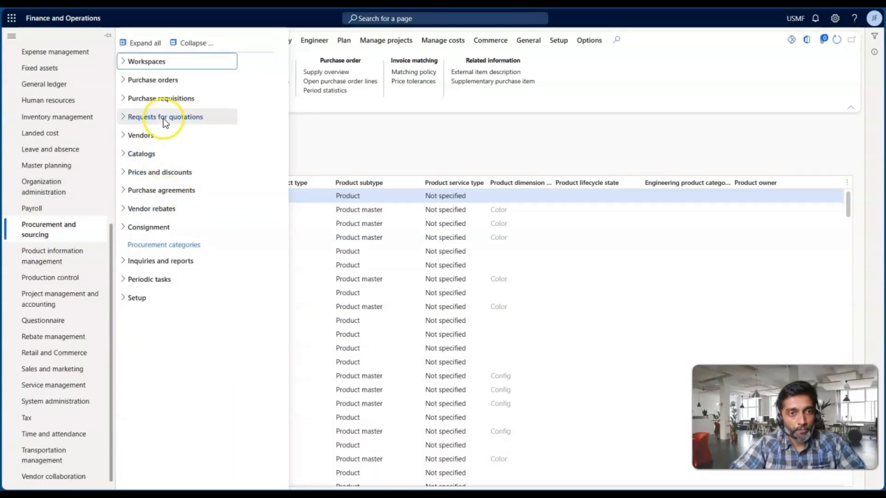
{"action": "left_click", "coordinate": [159, 81]}
{"action": "left_click", "coordinate": [156, 100]}
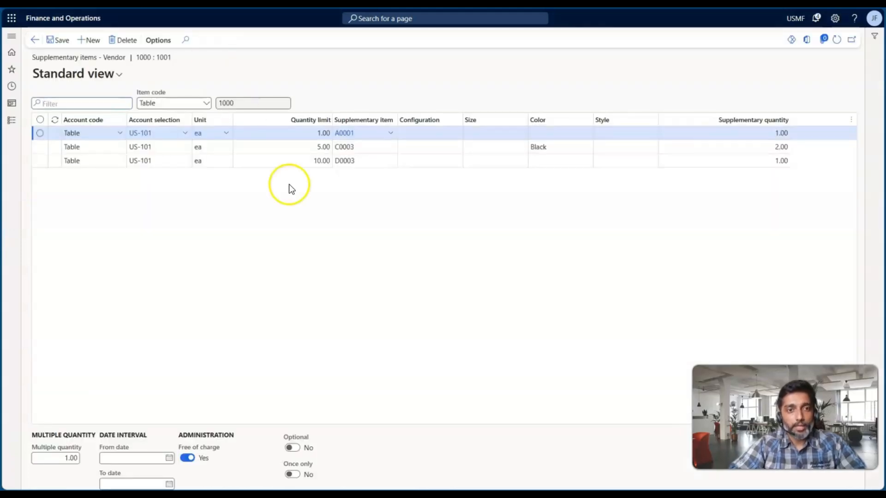
Copy vendor account US-101 from the supplementary items line and start a new purchase order for that vendor
{"action": "left_click", "coordinate": [149, 135]}
{"action": "key", "text": "ctrl+c"}
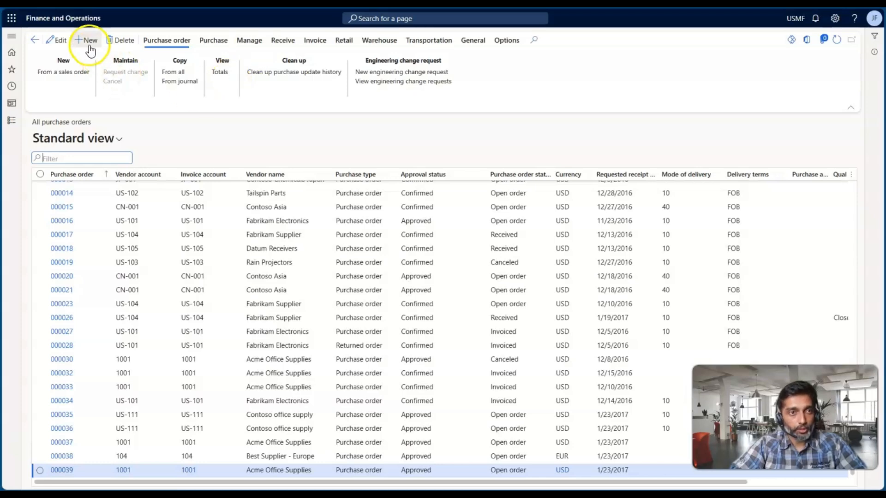
{"action": "left_click", "coordinate": [89, 44]}
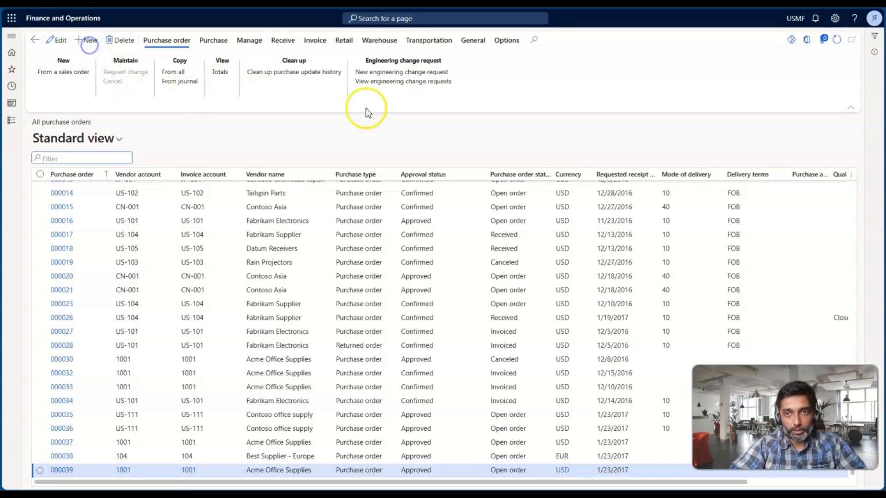
{"action": "left_click", "coordinate": [682, 126]}
{"action": "key", "text": "ctrl+v"}
{"action": "key", "text": "Tab"}
{"action": "scroll", "coordinate": [690, 147], "scroll_direction": "down", "scroll_amount": 5}
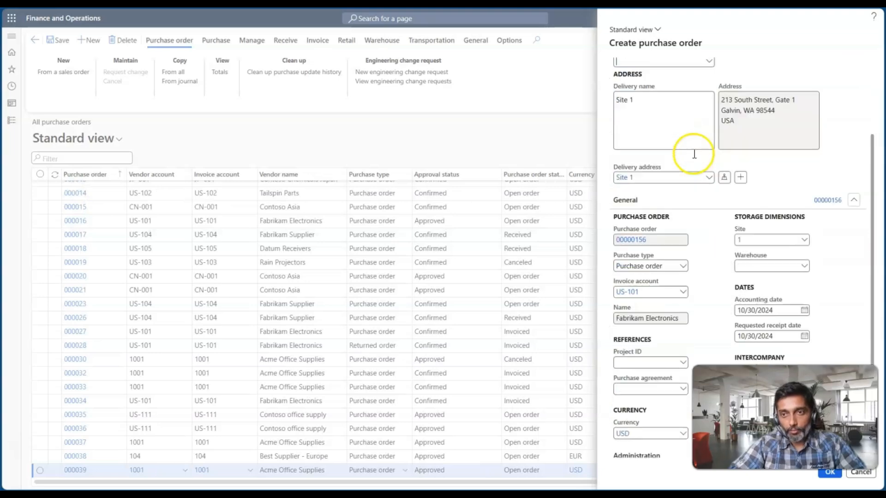
Set the new purchase order's site to 1 and warehouse to 11, create the order and dismiss the address warning
{"action": "left_click", "coordinate": [744, 127]}
{"action": "type", "text": "1"}
{"action": "left_click", "coordinate": [743, 153]}
{"action": "type", "text": "1"}
{"action": "key", "text": "Tab"}
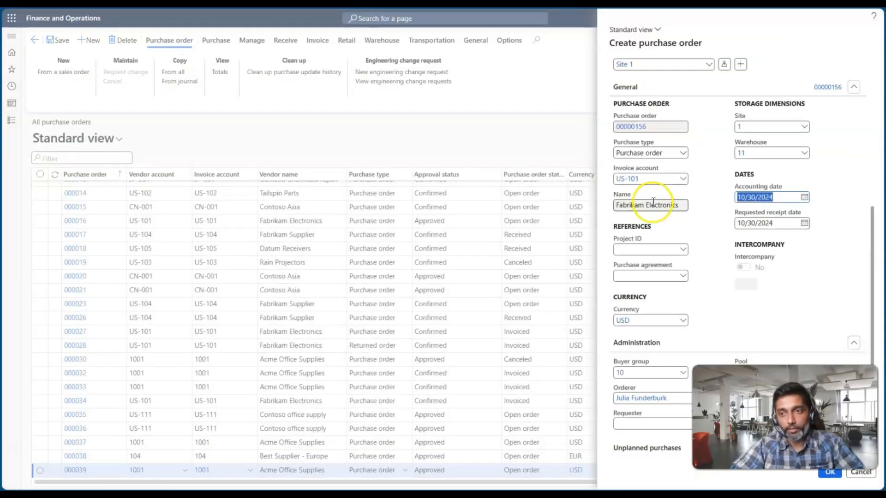
{"action": "left_click", "coordinate": [829, 476]}
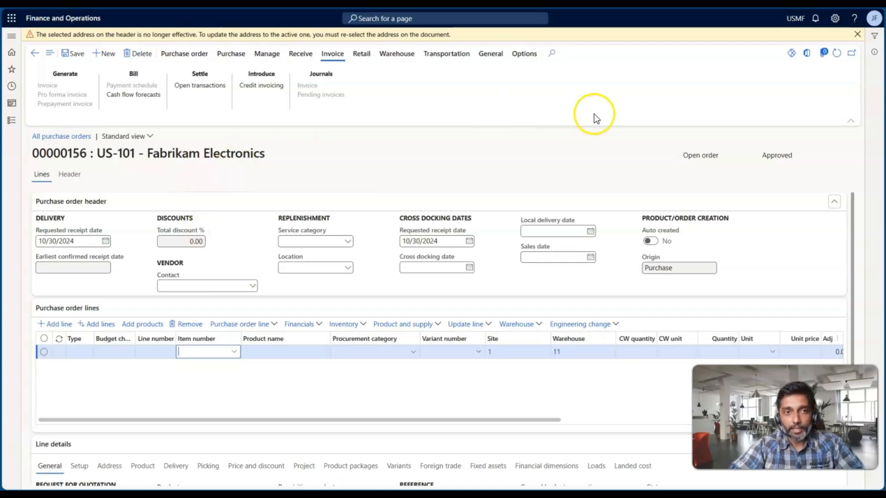
{"action": "left_click", "coordinate": [857, 34]}
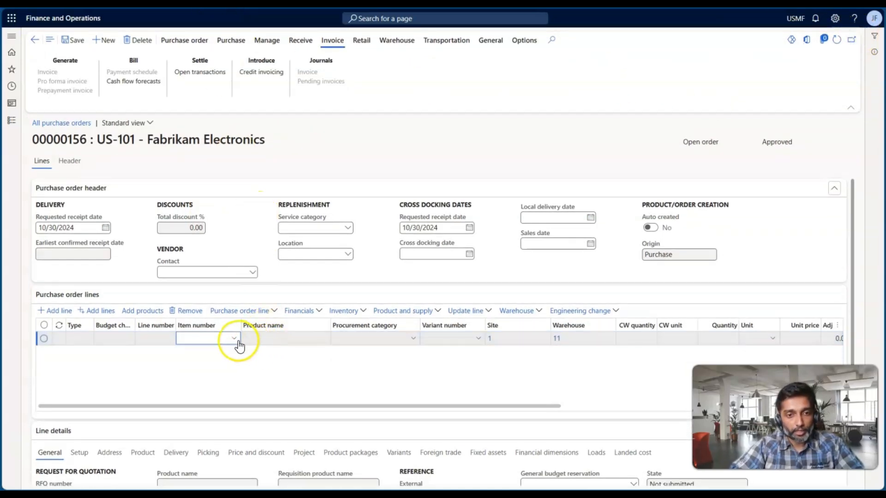
Enter item 1000 on the first purchase order line and check its default quantity and unit price
{"action": "type", "text": "1000"}
{"action": "key", "text": "Tab"}
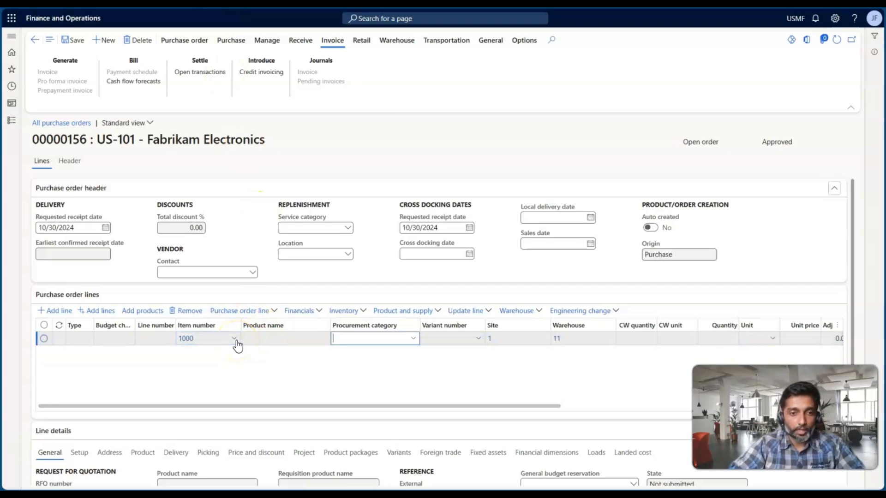
{"action": "scroll", "coordinate": [608, 382], "scroll_direction": "right", "scroll_amount": 3}
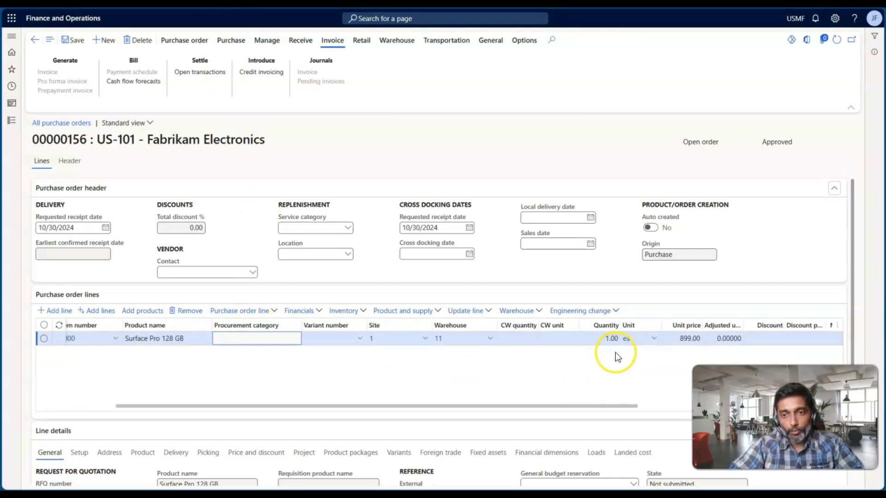
{"action": "scroll", "coordinate": [181, 362], "scroll_direction": "left", "scroll_amount": 3}
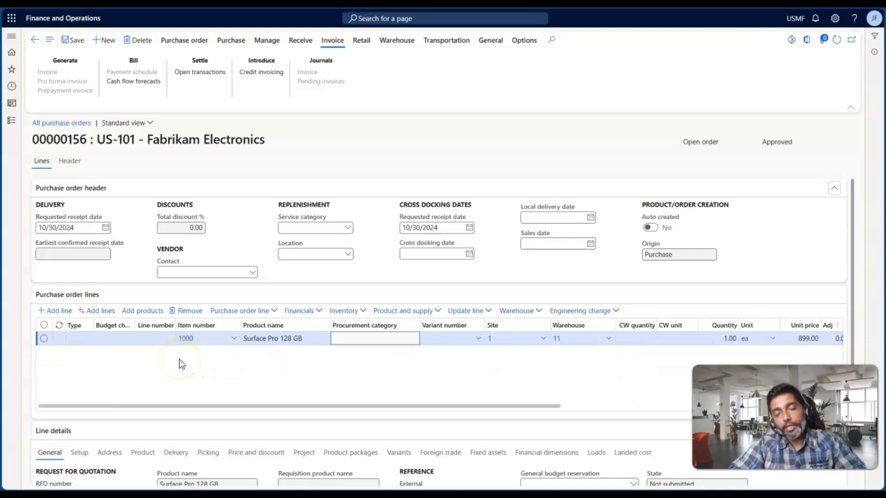
Calculate the supplementary items for the Surface Pro line, compare them with the A0001 rule's quantities, and cancel without adding them
{"action": "left_click", "coordinate": [274, 315]}
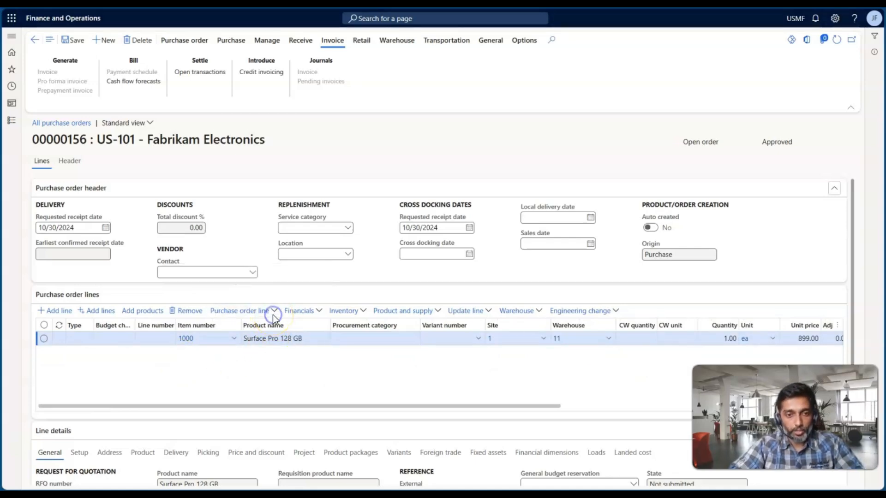
{"action": "left_click", "coordinate": [223, 190]}
{"action": "left_click", "coordinate": [239, 190]}
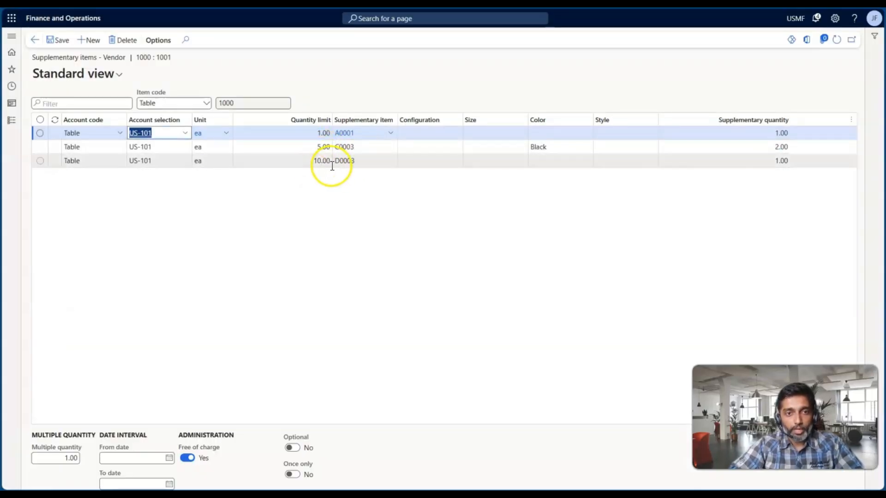
{"action": "left_click", "coordinate": [321, 133]}
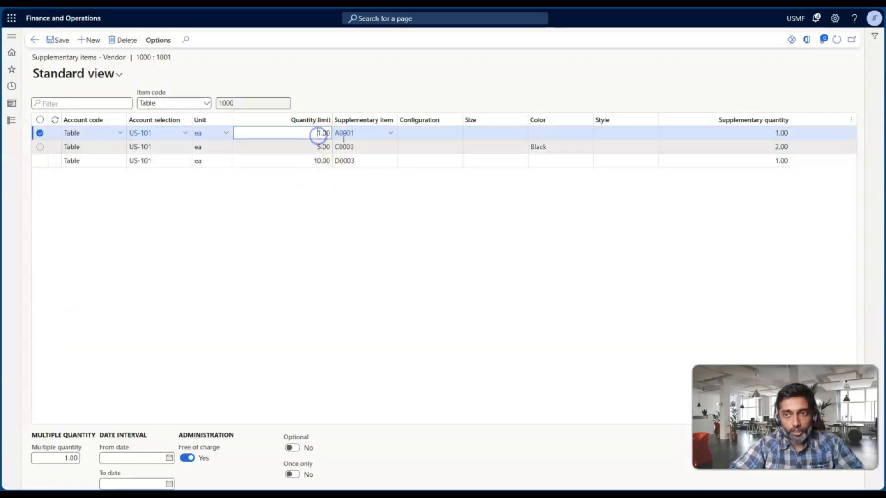
{"action": "left_click", "coordinate": [769, 133]}
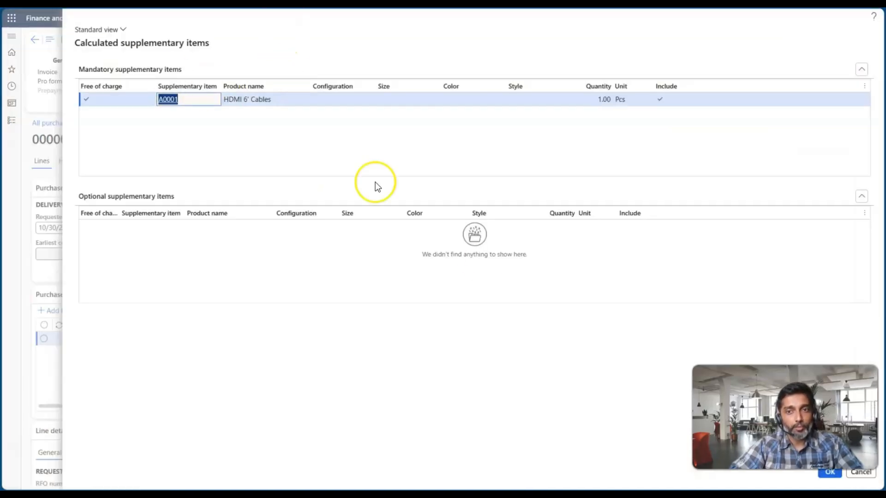
{"action": "left_click", "coordinate": [861, 475]}
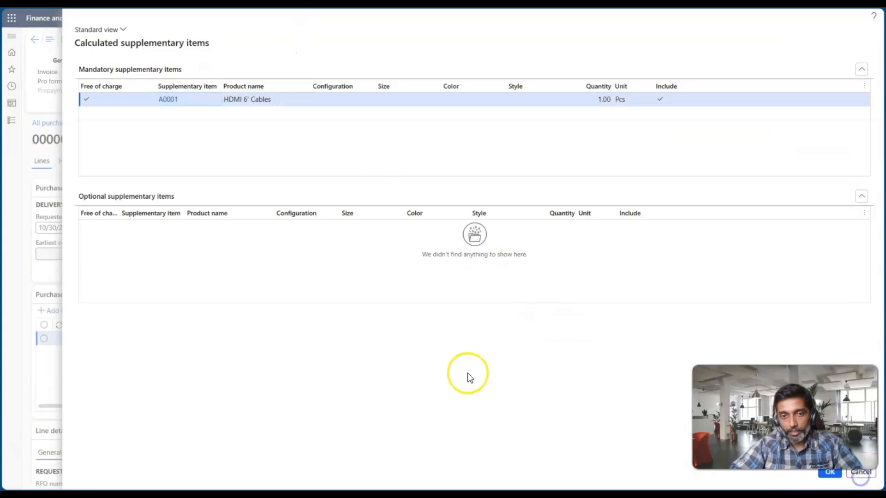
Set the Surface Pro line's quantity to 2 and recalculate its supplementary items
{"action": "left_click", "coordinate": [526, 336]}
{"action": "type", "text": "2"}
{"action": "key", "text": "Tab"}
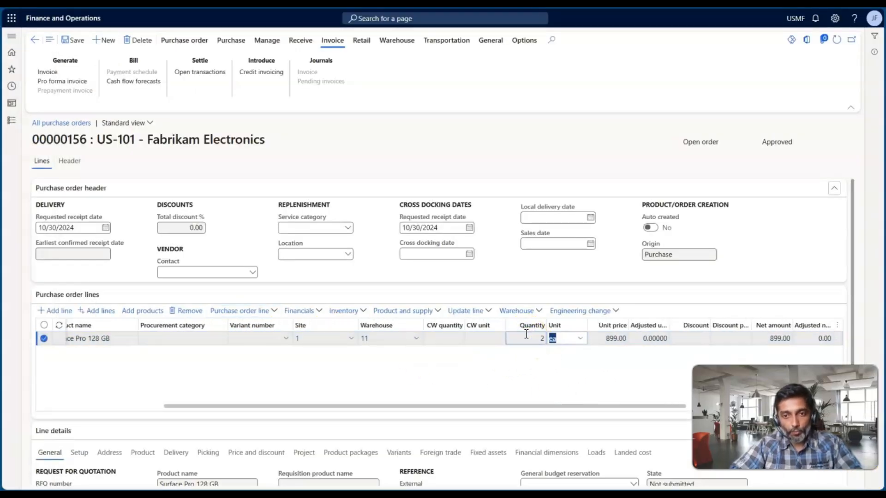
{"action": "left_click", "coordinate": [271, 314]}
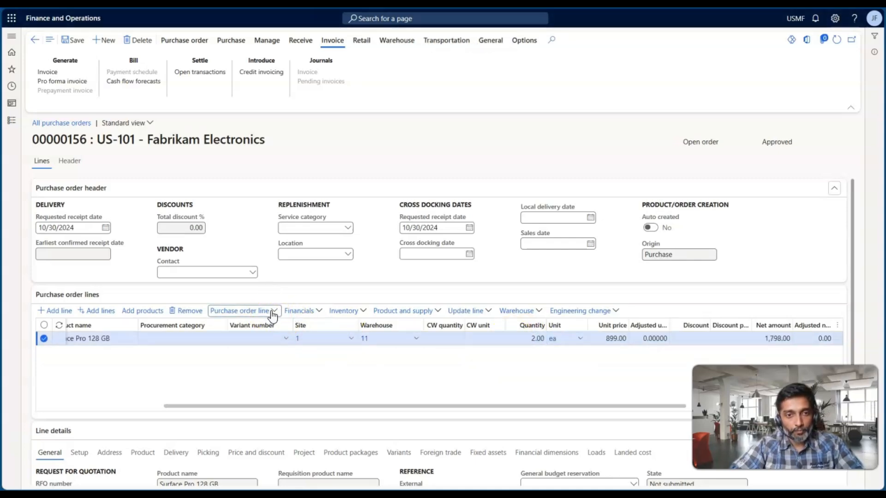
{"action": "left_click", "coordinate": [272, 311]}
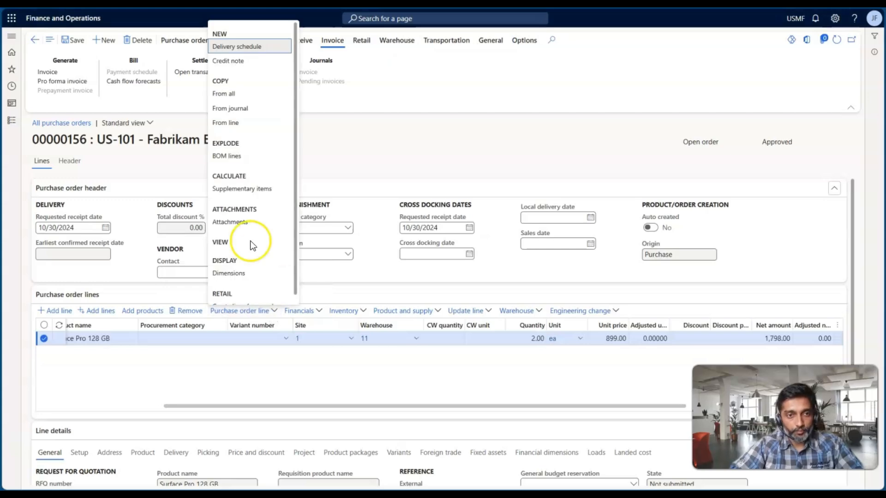
{"action": "left_click", "coordinate": [241, 189]}
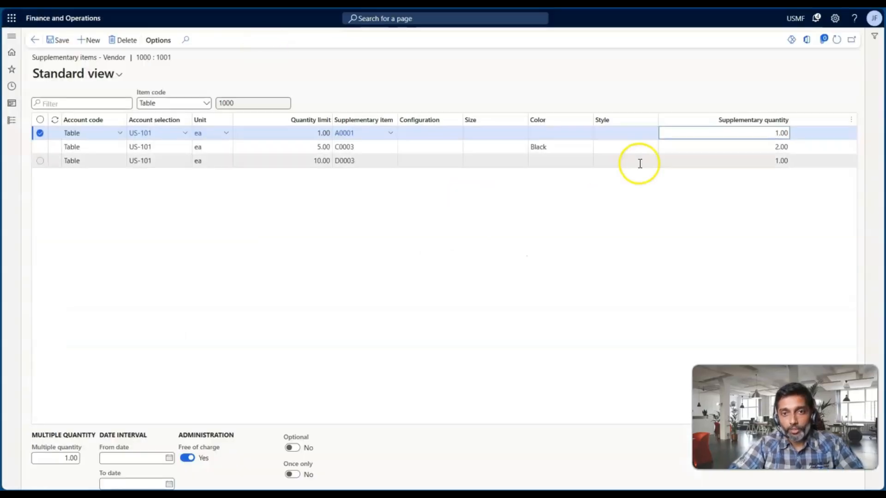
Review the A0001 line's quantity limit and supplementary quantity in the supplementary items tab, and clear its multiple quantity
{"action": "left_click", "coordinate": [316, 133]}
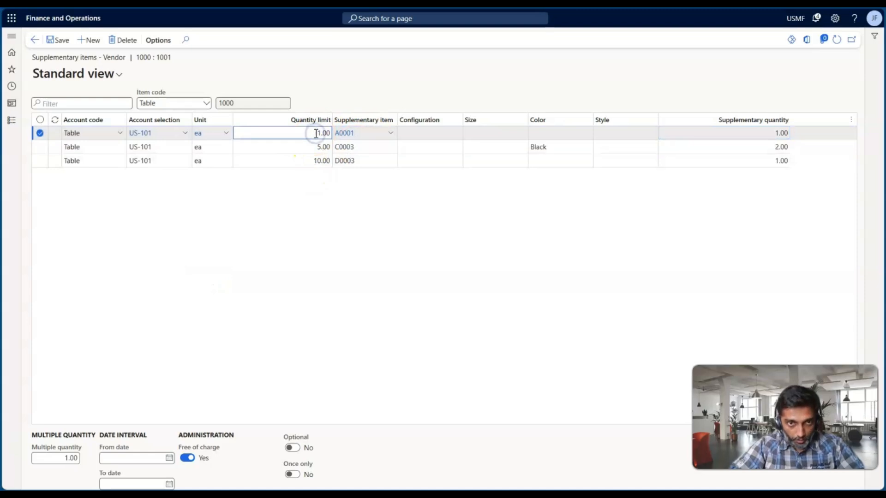
{"action": "left_click", "coordinate": [765, 134]}
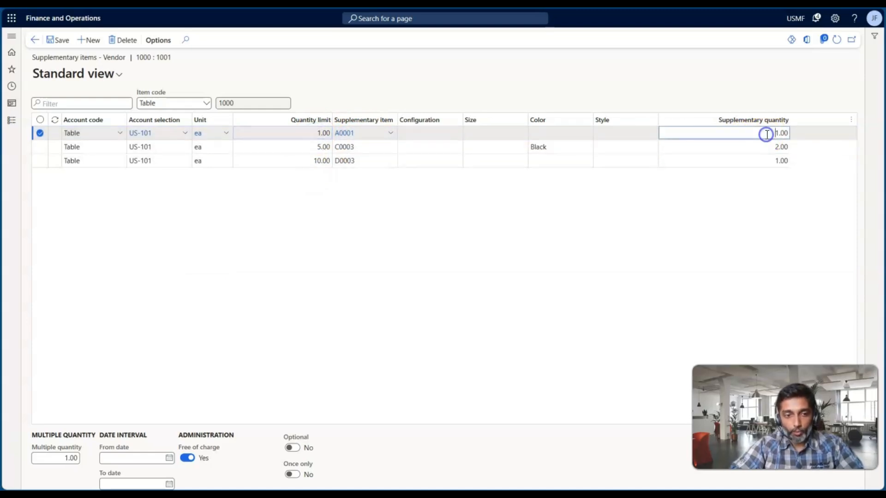
{"action": "left_click", "coordinate": [70, 459]}
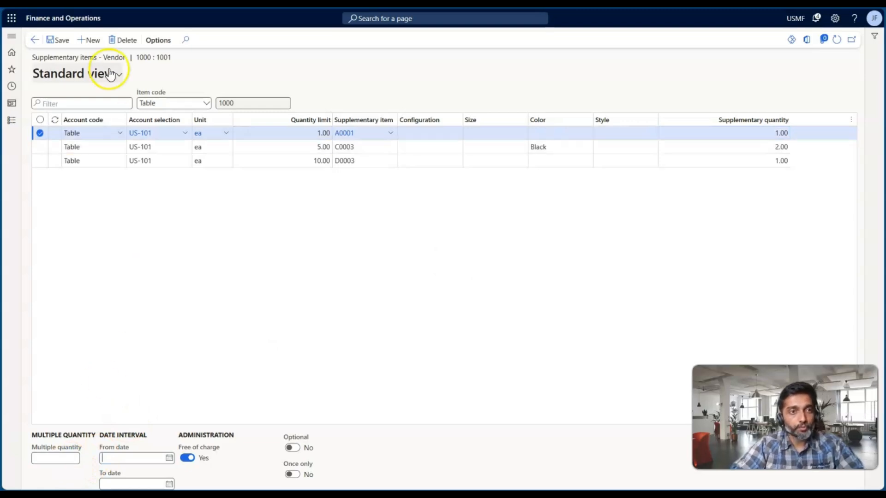
Save the A0001 rule without a multiple quantity and cancel the open supplementary items calculation
{"action": "left_click", "coordinate": [64, 42]}
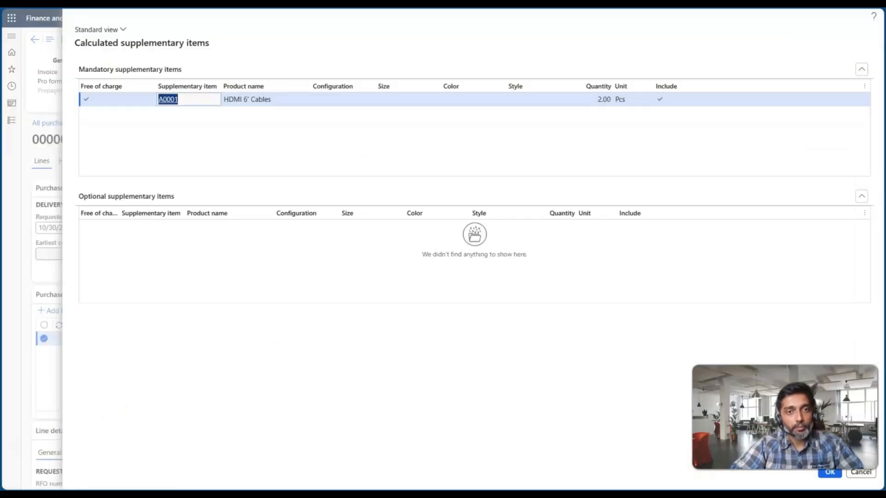
{"action": "left_click", "coordinate": [863, 475]}
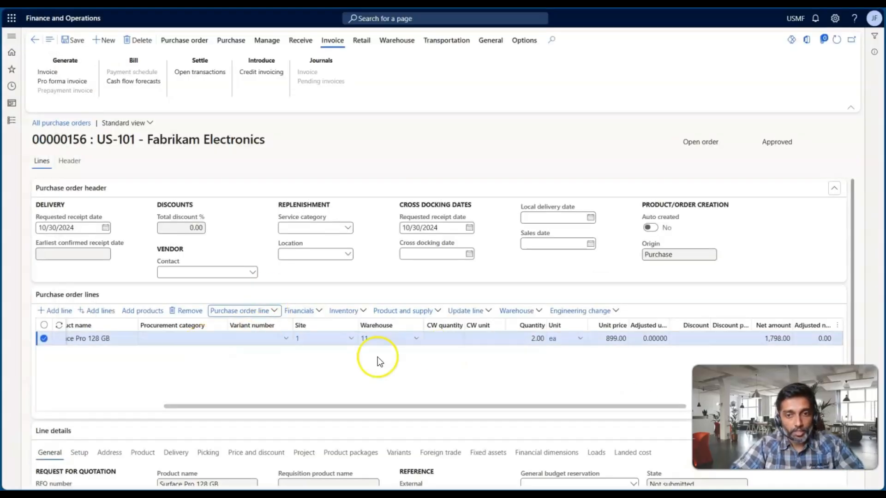
Set the Surface Pro line's quantity to 3 and check the HD cable rule in the Supplementary Items slide show
{"action": "left_click", "coordinate": [531, 340]}
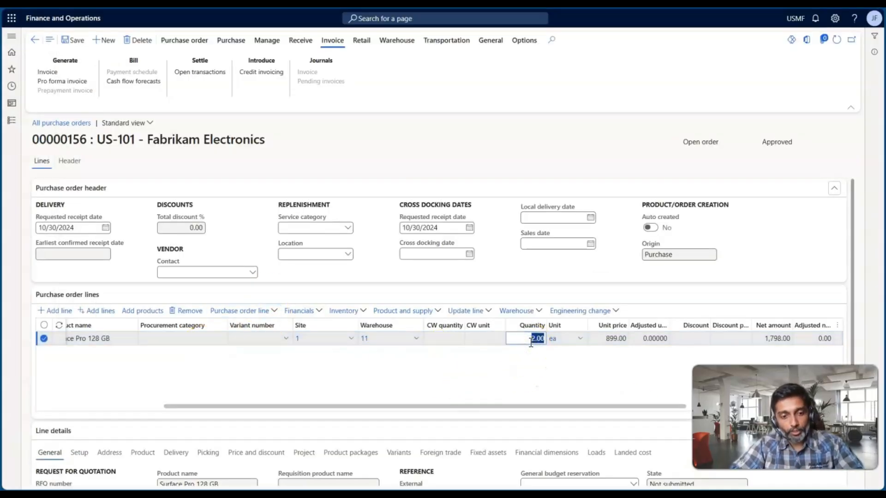
{"action": "type", "text": "3"}
{"action": "key", "text": "Tab"}
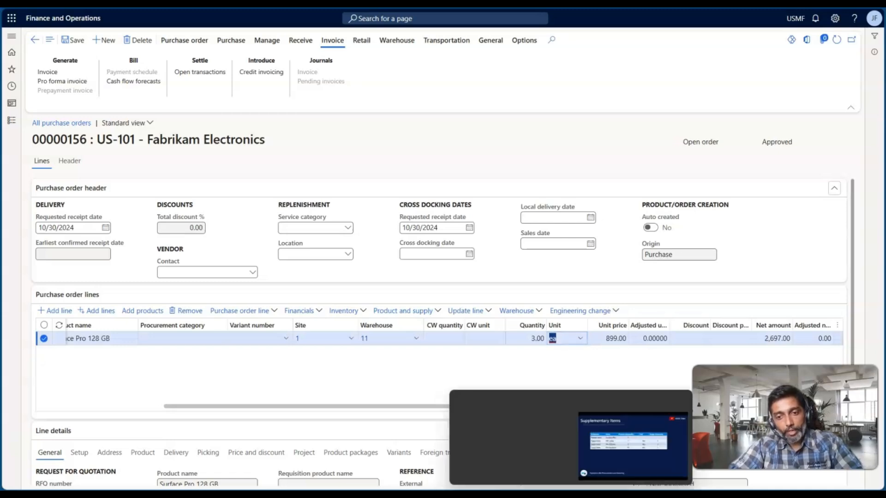
{"action": "left_click", "coordinate": [620, 393]}
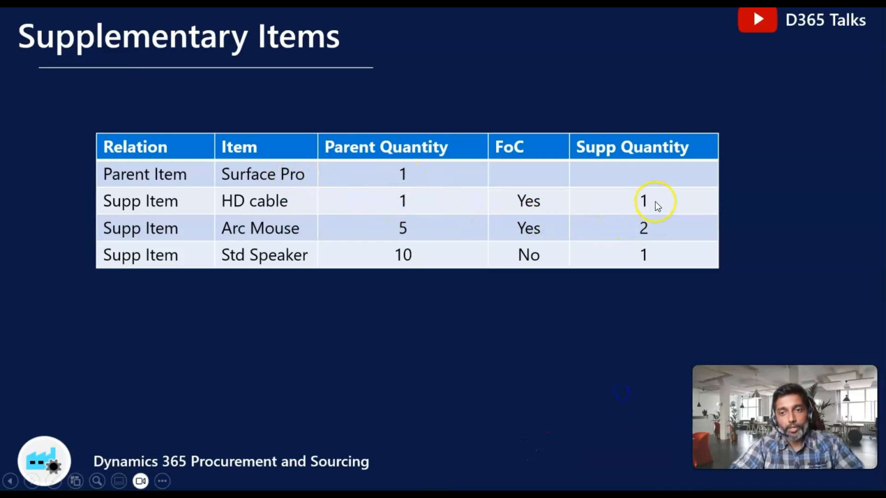
{"action": "key", "text": "alt+Tab"}
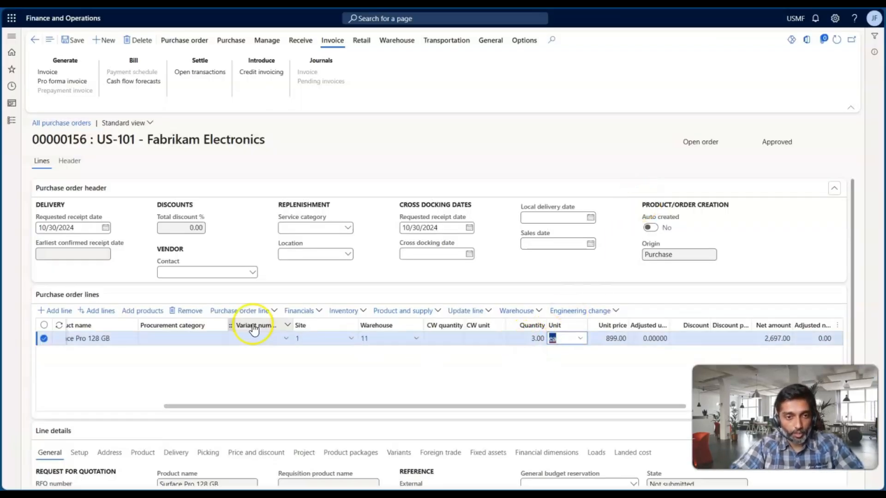
Calculate the supplementary items for the Surface Pro line and check the quantity proposed for A0001
{"action": "left_click", "coordinate": [275, 311]}
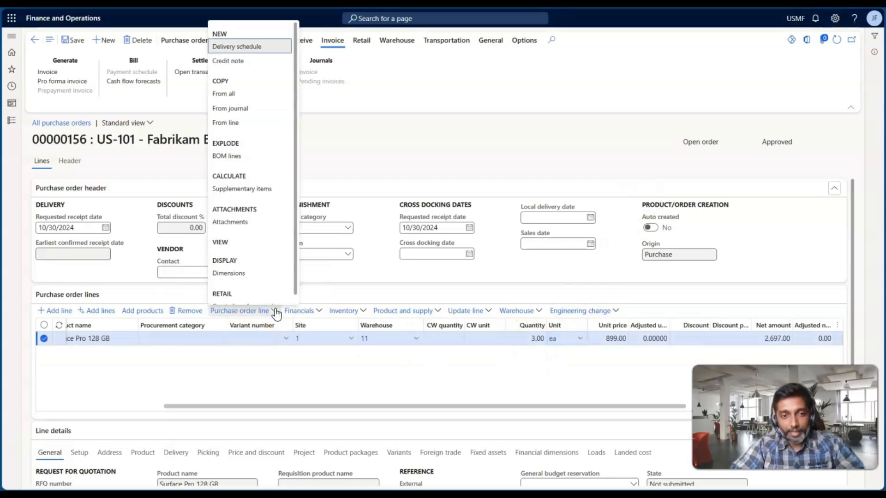
{"action": "left_click", "coordinate": [241, 188]}
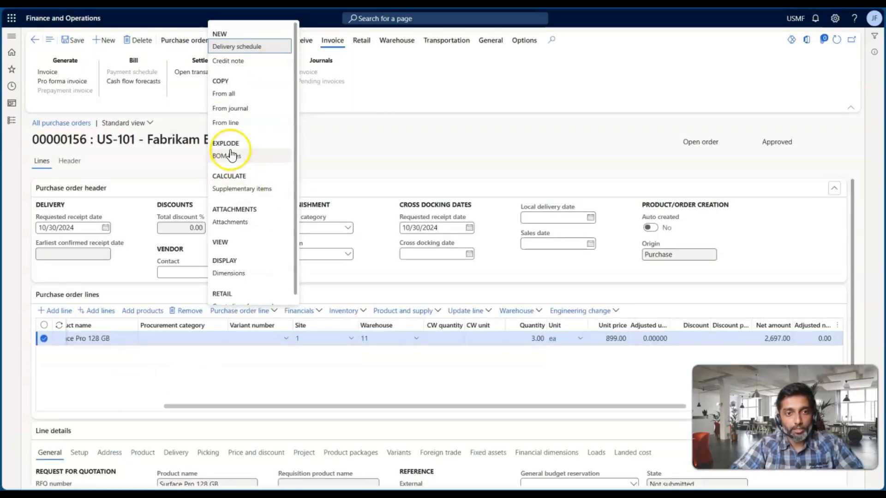
{"action": "left_click", "coordinate": [233, 187]}
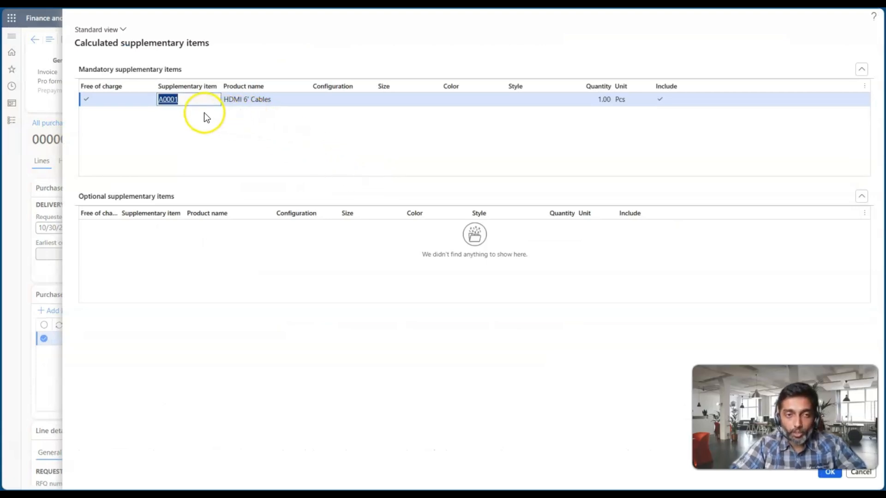
{"action": "left_click", "coordinate": [597, 100]}
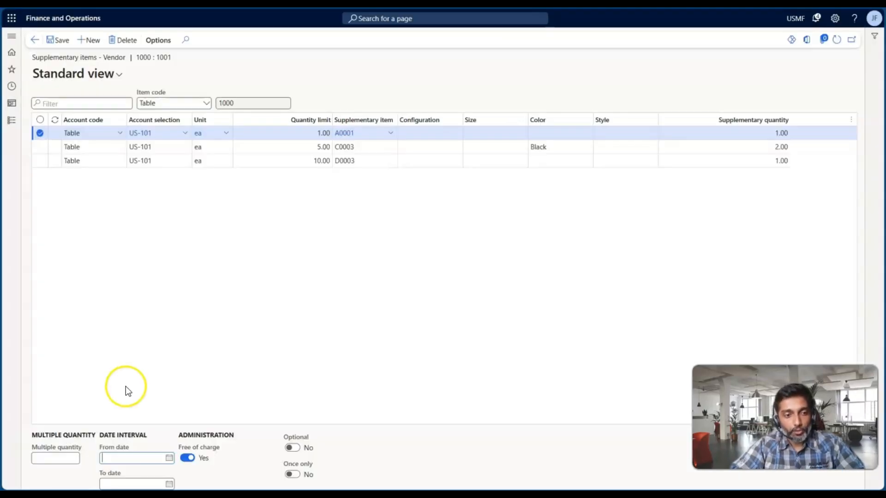
Set the A0001 rule's multiple quantity to 1, save it, and cancel the open supplementary items calculation
{"action": "left_click", "coordinate": [74, 459]}
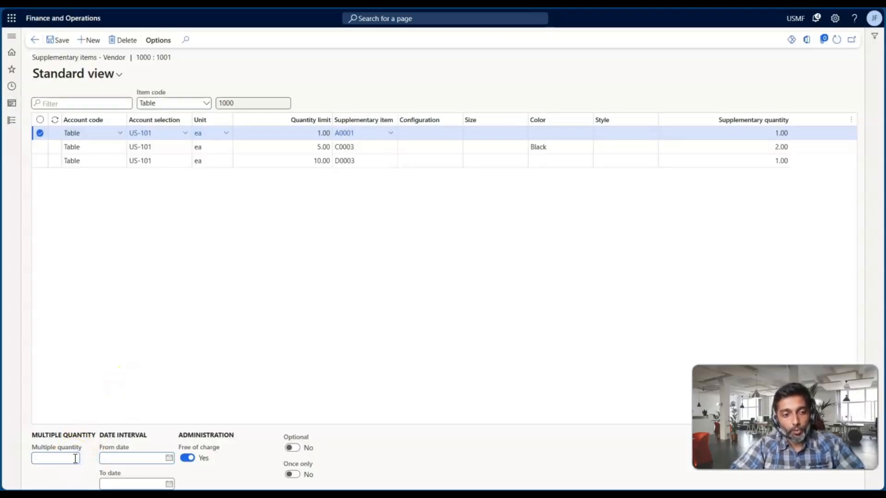
{"action": "left_click", "coordinate": [190, 369]}
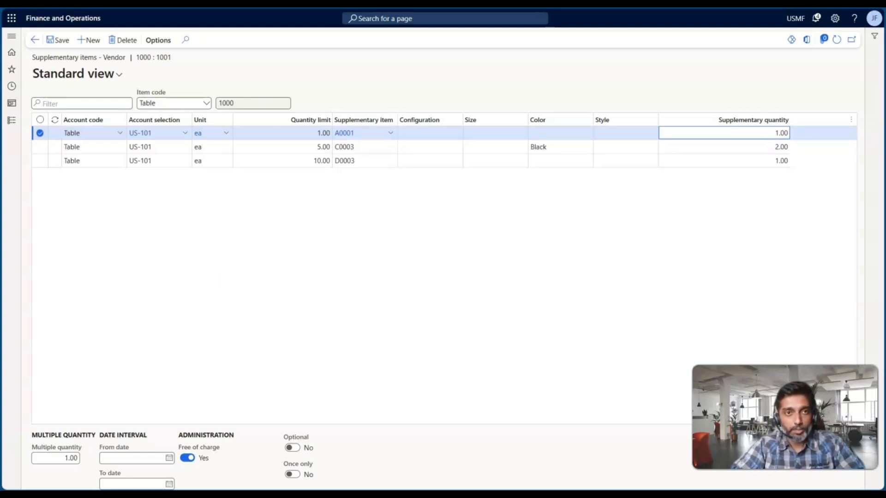
{"action": "left_click", "coordinate": [56, 41]}
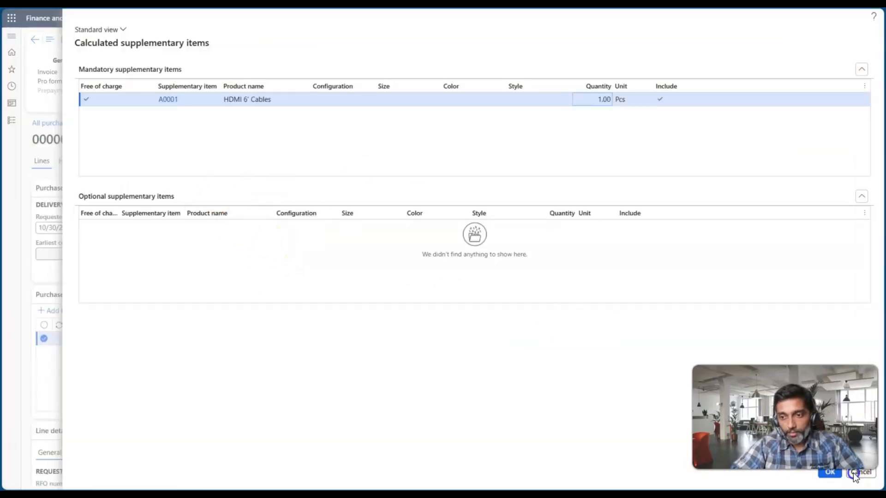
{"action": "left_click", "coordinate": [855, 474]}
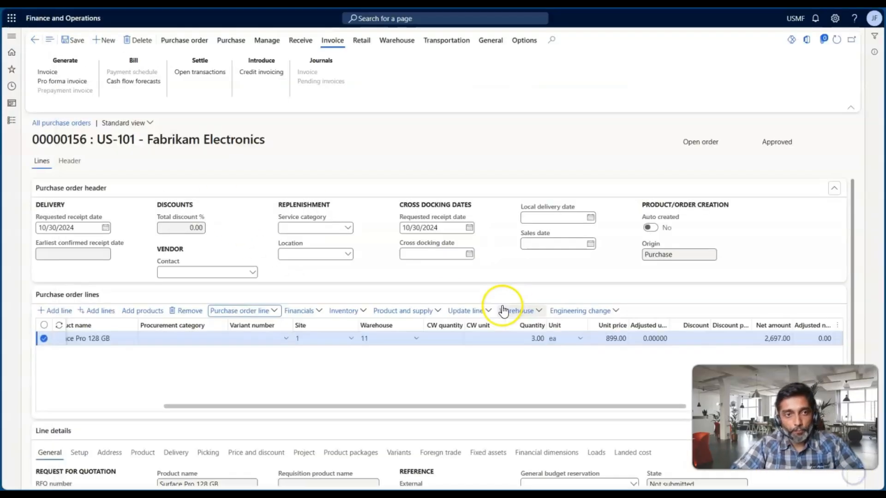
Recalculate the Surface Pro line's supplementary items with the restored multiple quantity, check A0001's quantity, and cancel without adding them
{"action": "left_click", "coordinate": [271, 311]}
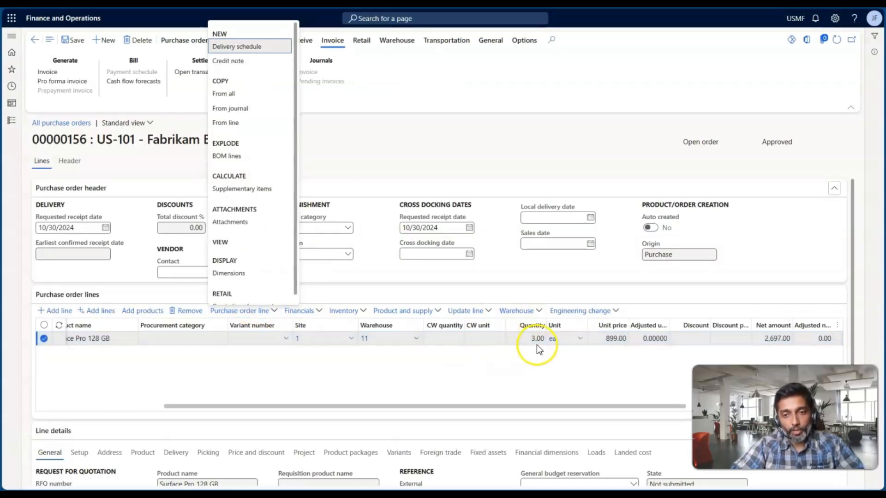
{"action": "left_click", "coordinate": [237, 189]}
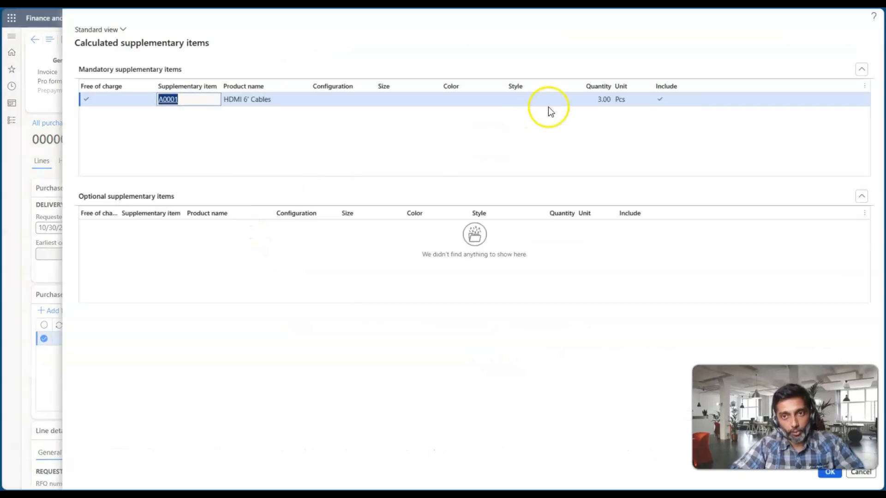
{"action": "left_click", "coordinate": [608, 99]}
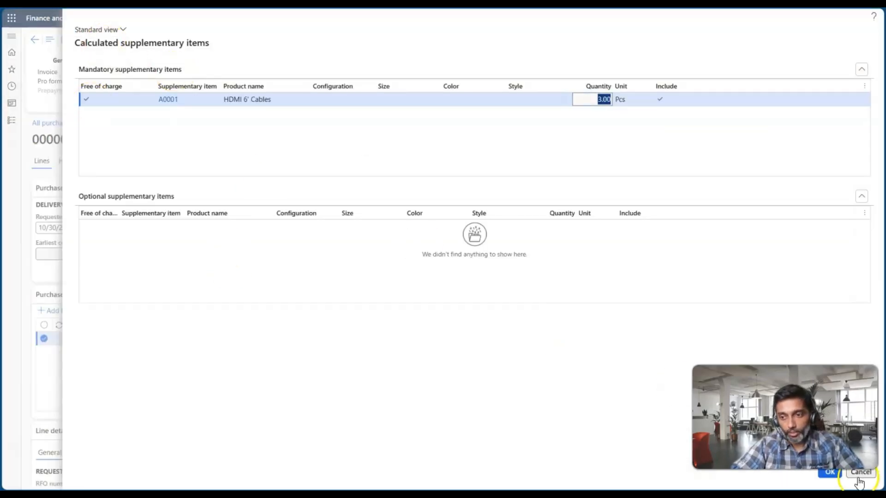
{"action": "left_click", "coordinate": [859, 480]}
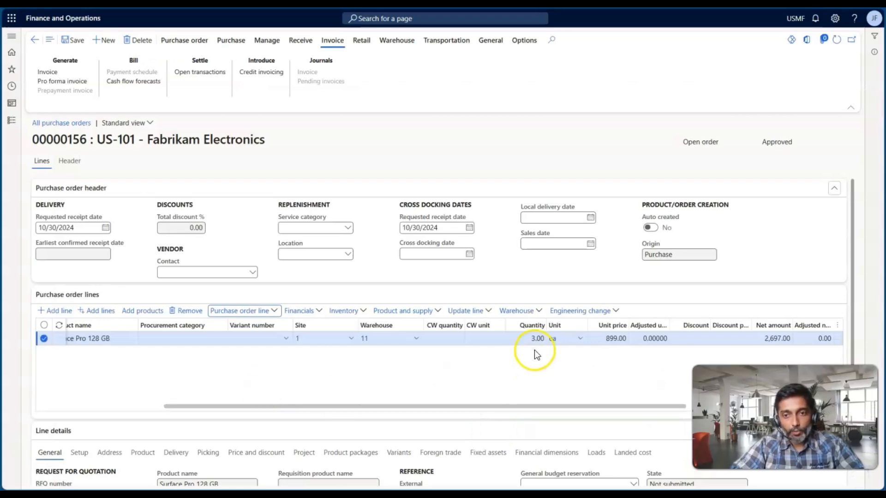
Set the Surface Pro line's quantity to 5 and review the C0003 rule in the vendor supplementary items
{"action": "left_click", "coordinate": [534, 340]}
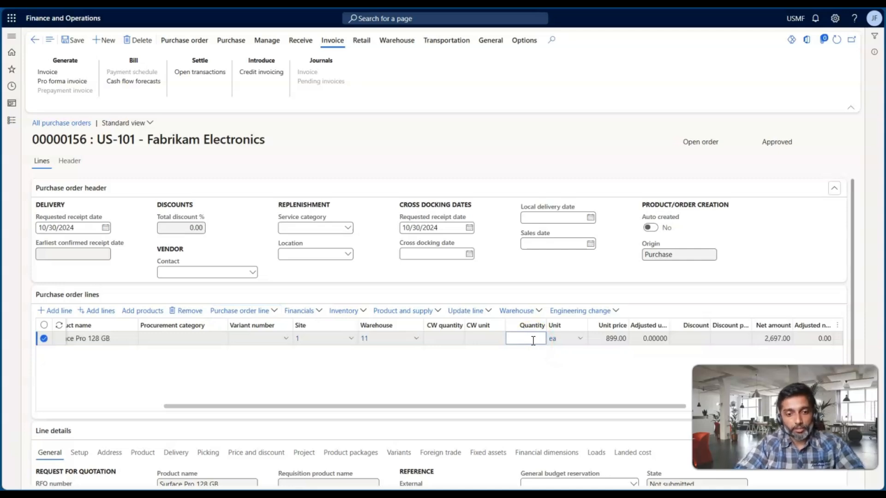
{"action": "key", "text": "Tab"}
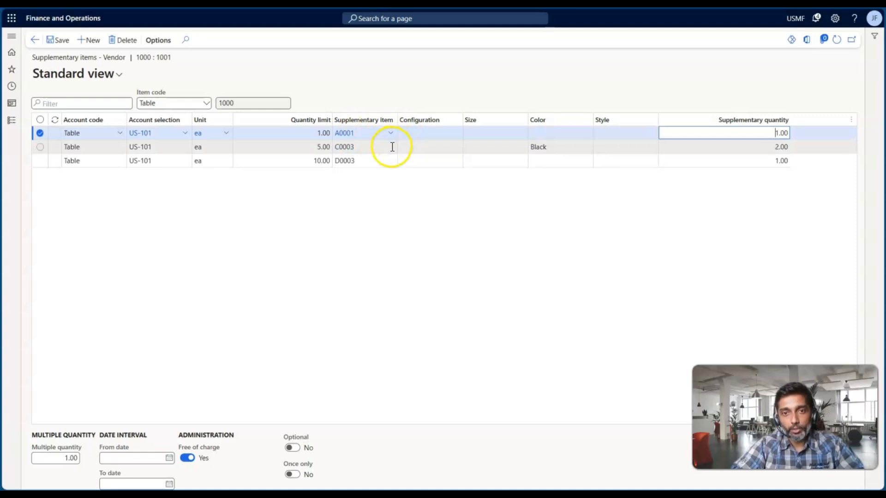
{"action": "left_click", "coordinate": [422, 148]}
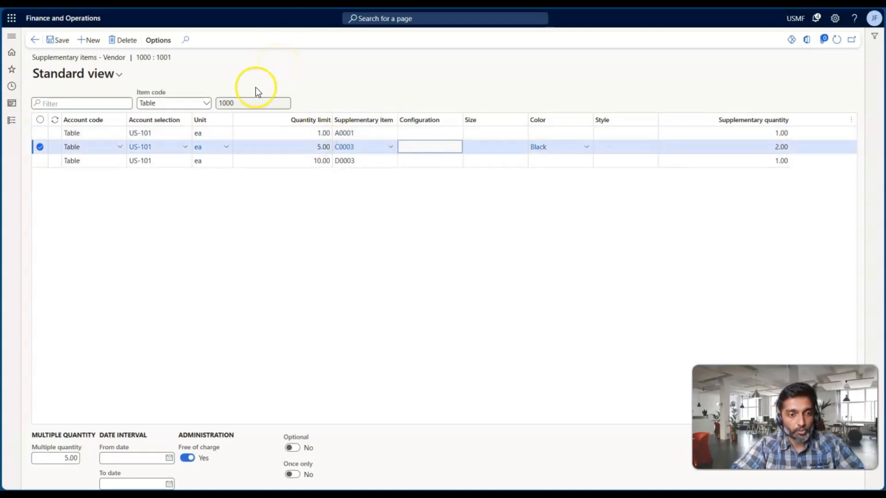
{"action": "key", "text": "alt+Tab"}
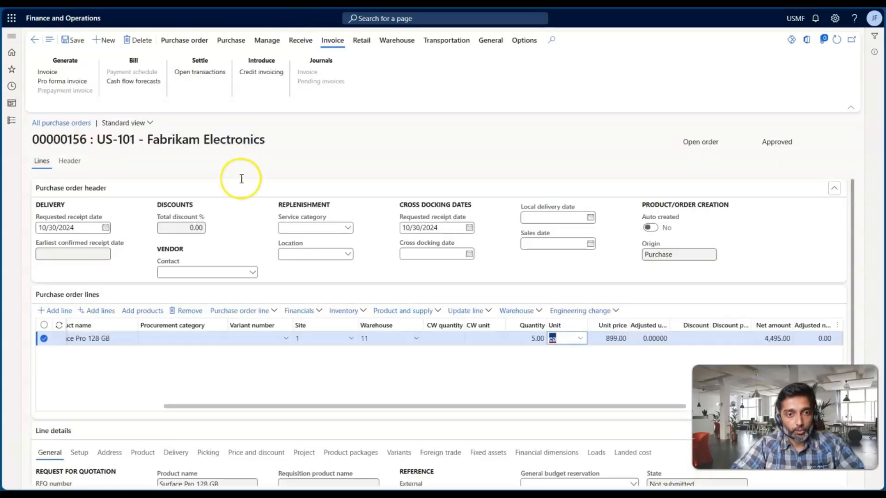
Calculate the supplementary items for the 5-piece line, compare the A0001 and C0003 quantities, and cancel without adding them
{"action": "left_click", "coordinate": [273, 313]}
{"action": "left_click", "coordinate": [273, 314]}
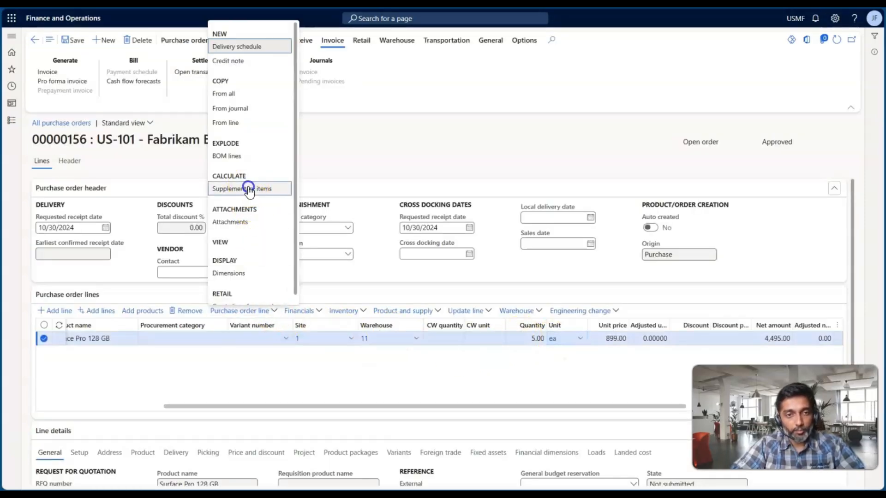
{"action": "left_click", "coordinate": [248, 189]}
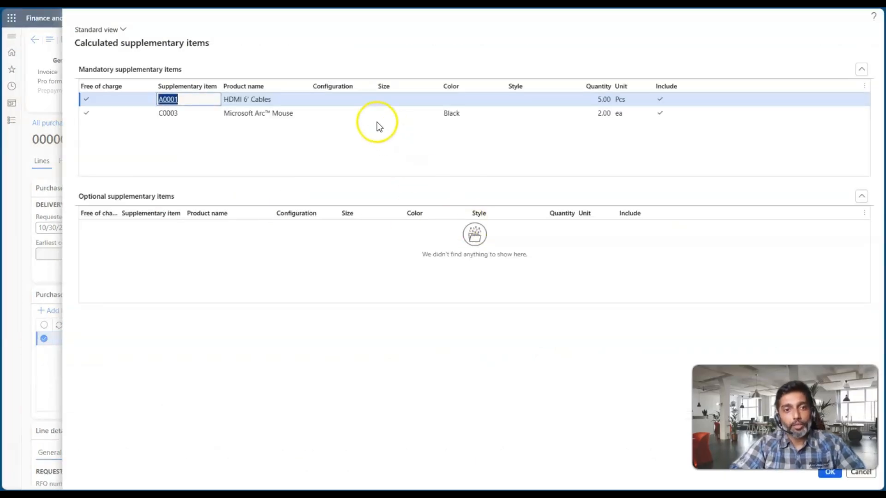
{"action": "left_click", "coordinate": [372, 113]}
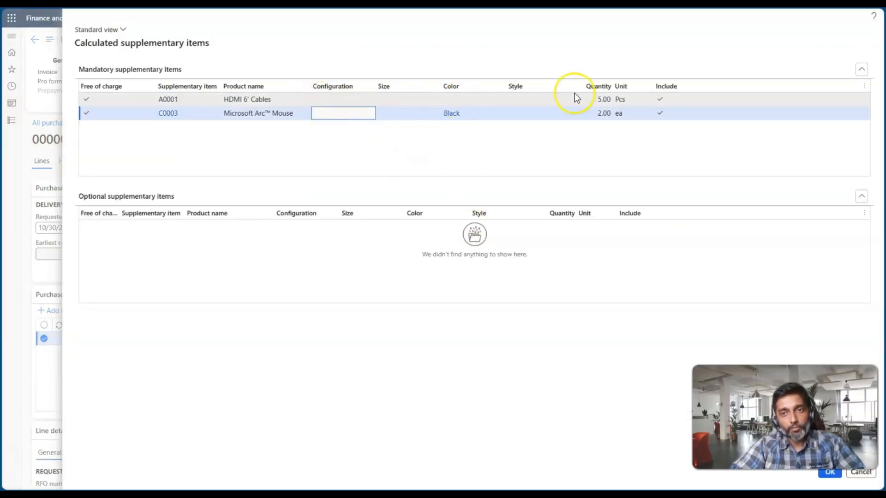
{"action": "left_click", "coordinate": [602, 99]}
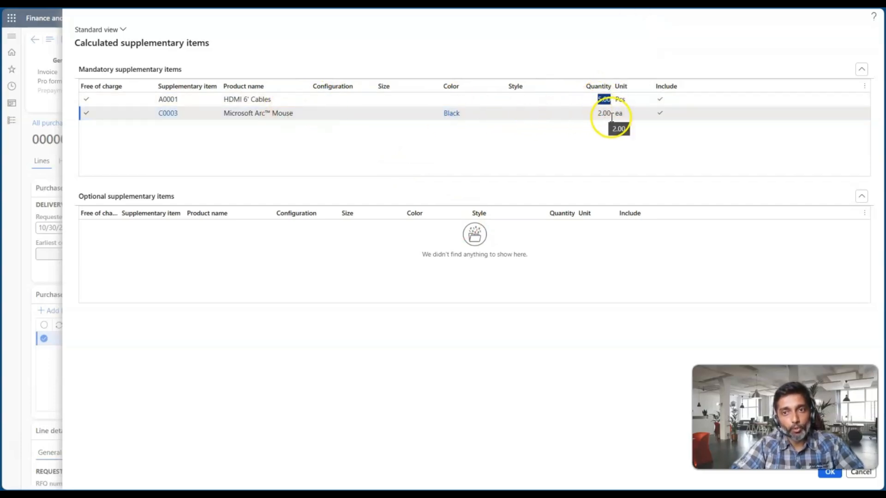
{"action": "left_click", "coordinate": [860, 476]}
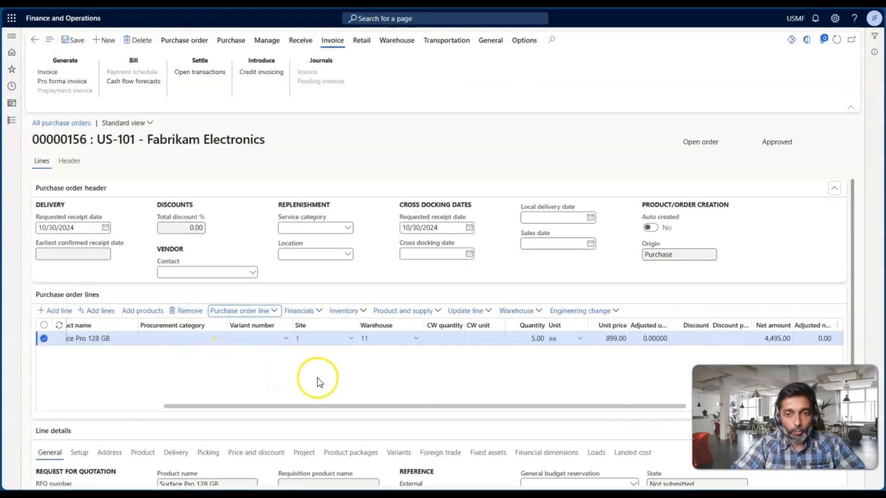
Set the Surface Pro line's quantity to 20 and bring up the Supplementary Items slide show to compare the rules
{"action": "scroll", "coordinate": [311, 382], "scroll_direction": "left", "scroll_amount": 5}
{"action": "scroll", "coordinate": [392, 379], "scroll_direction": "right", "scroll_amount": 5}
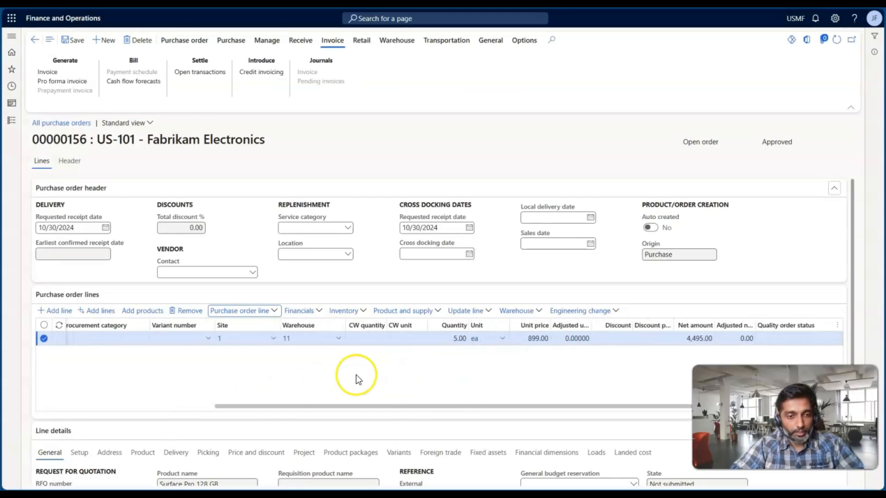
{"action": "left_click", "coordinate": [455, 339]}
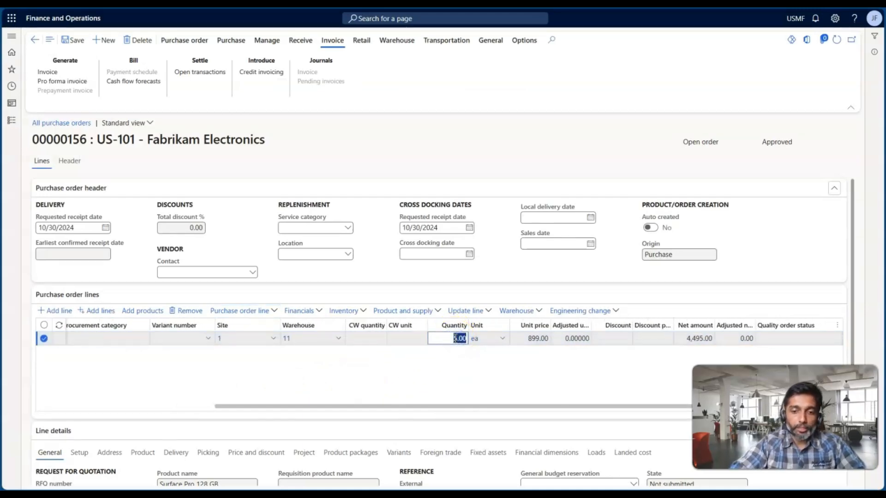
{"action": "type", "text": "20"}
{"action": "key", "text": "Tab"}
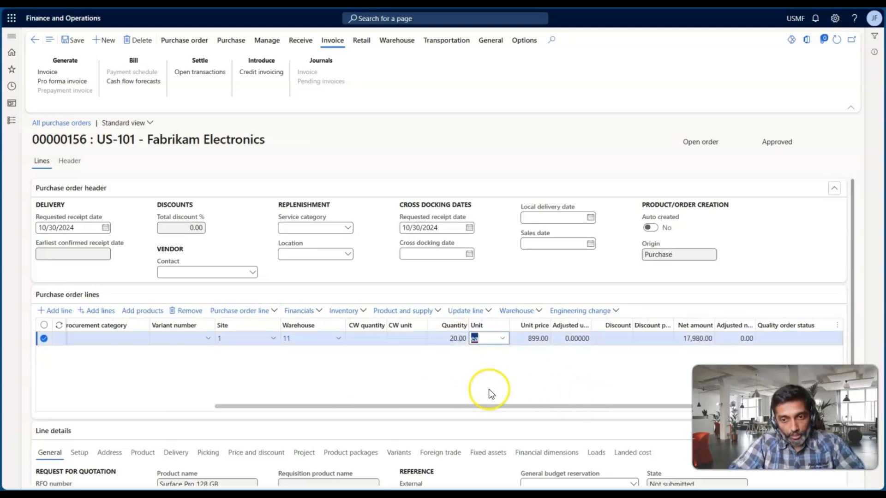
{"action": "mouse_move", "coordinate": [596, 496]}
{"action": "left_click", "coordinate": [594, 443]}
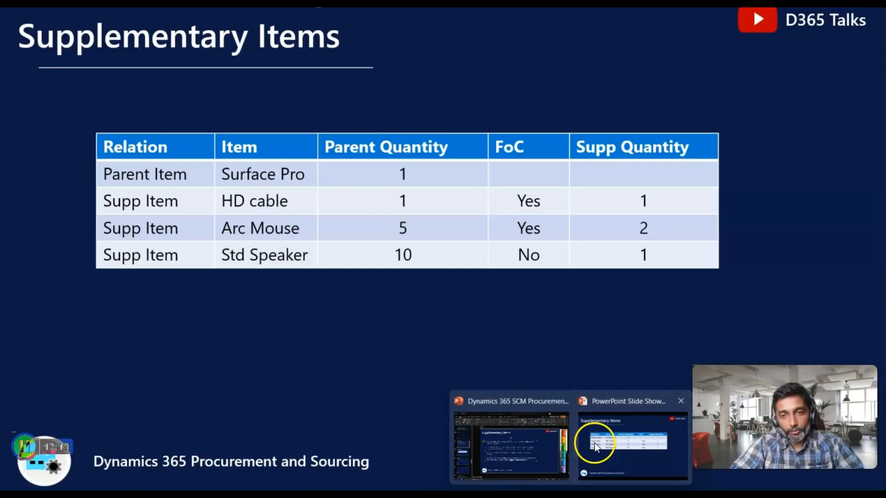
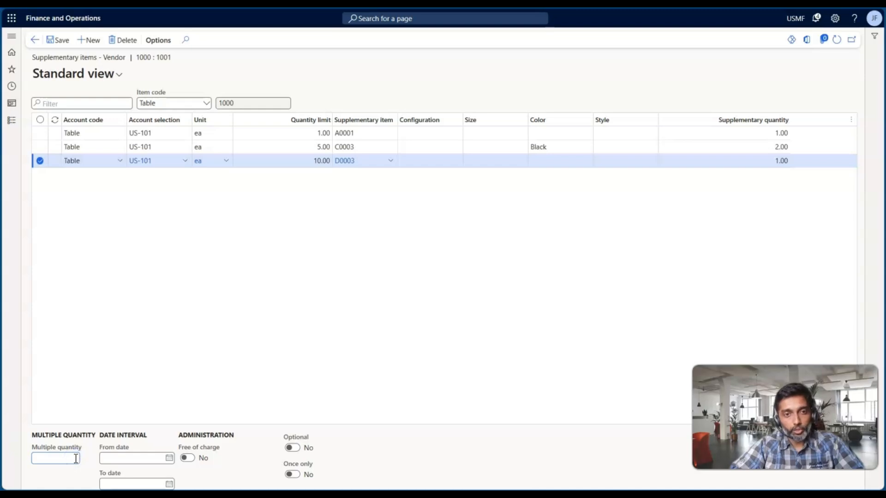
Set the D0003 rule's multiple quantity to 10, save it, and cancel the open supplementary items calculation
{"action": "type", "text": "10"}
{"action": "key", "text": "Tab"}
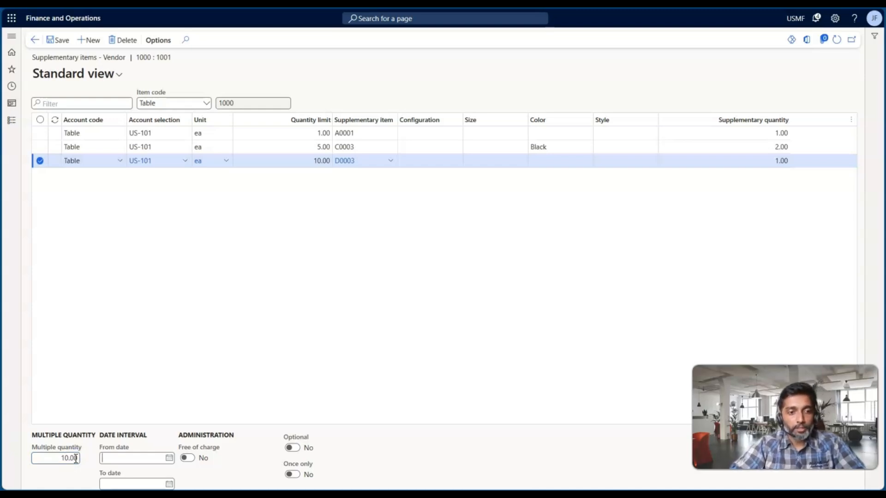
{"action": "left_click", "coordinate": [56, 40]}
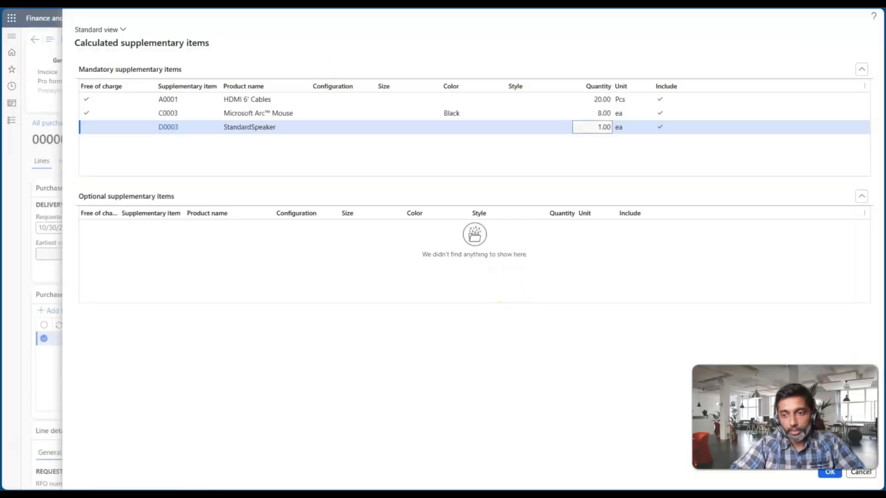
{"action": "left_click", "coordinate": [862, 474]}
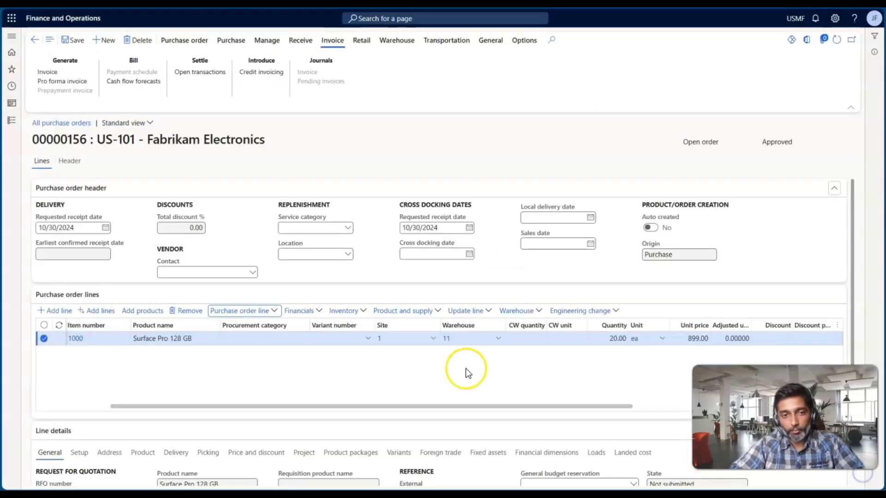
Calculate the supplementary items for the 20-piece Surface Pro line and check the quantity proposed for D0003
{"action": "left_click", "coordinate": [272, 313]}
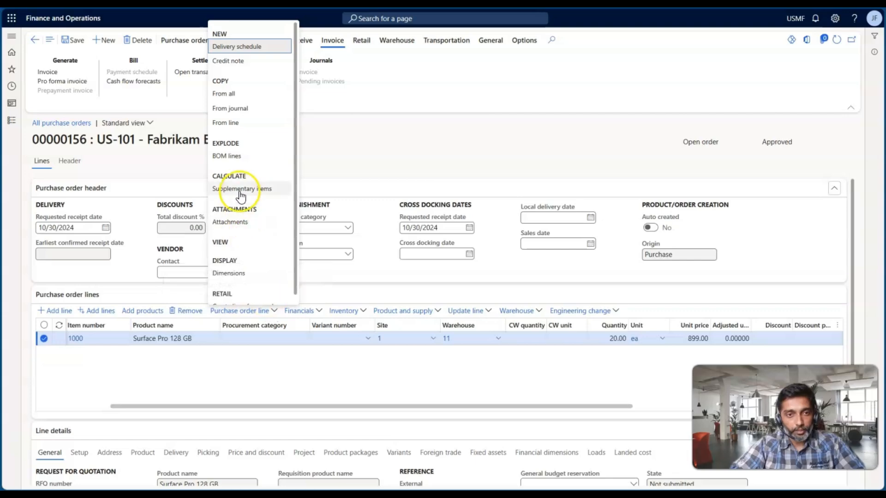
{"action": "left_click", "coordinate": [241, 193]}
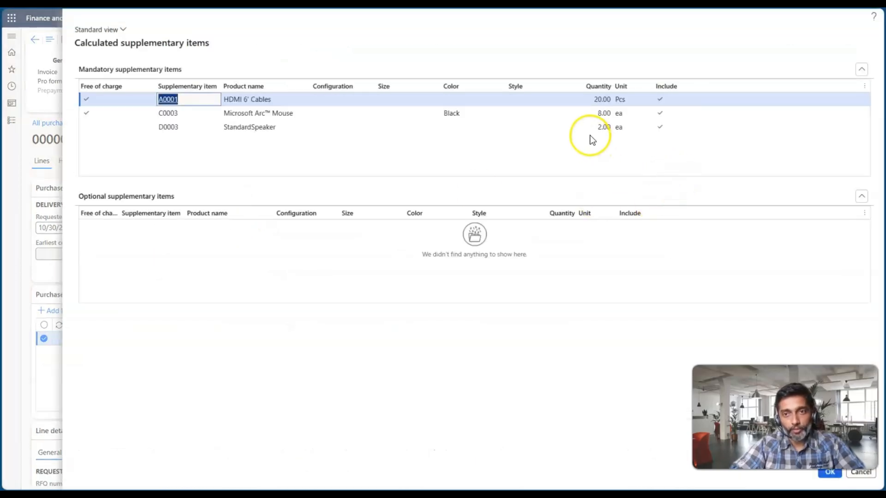
{"action": "left_click", "coordinate": [589, 131]}
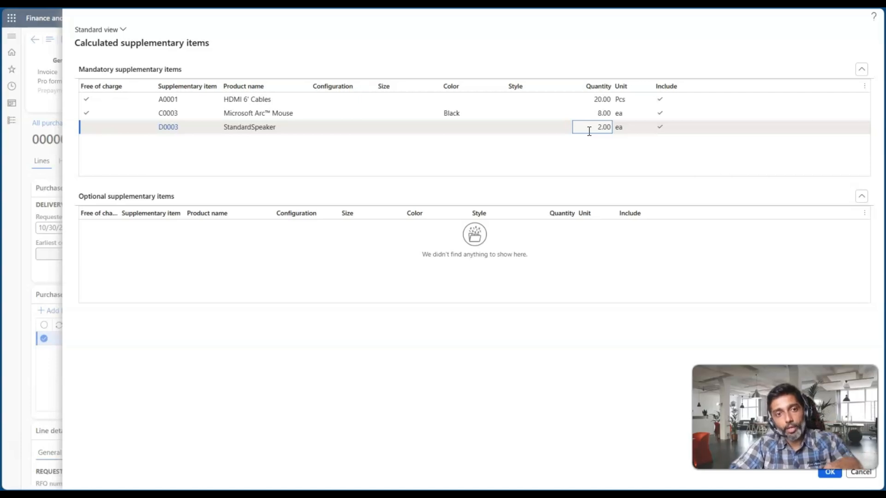
{"action": "left_click", "coordinate": [572, 134]}
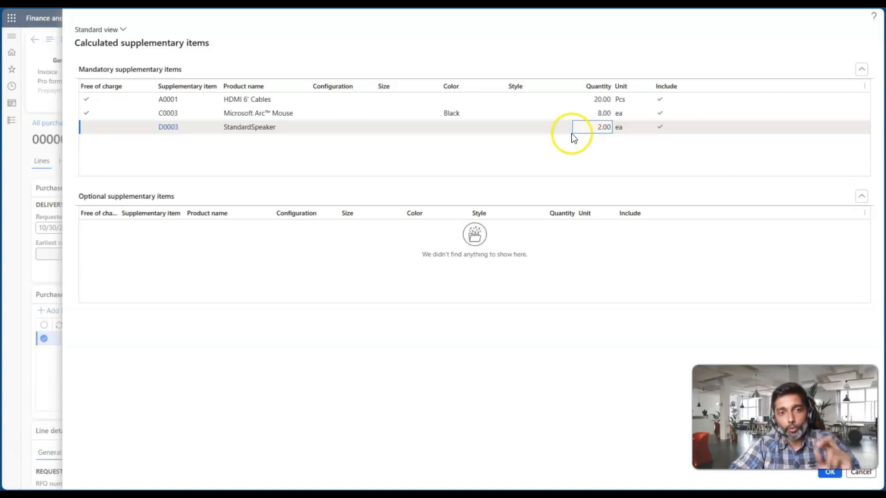
{"action": "left_click_drag", "start_coordinate": [597, 129], "coordinate": [611, 131]}
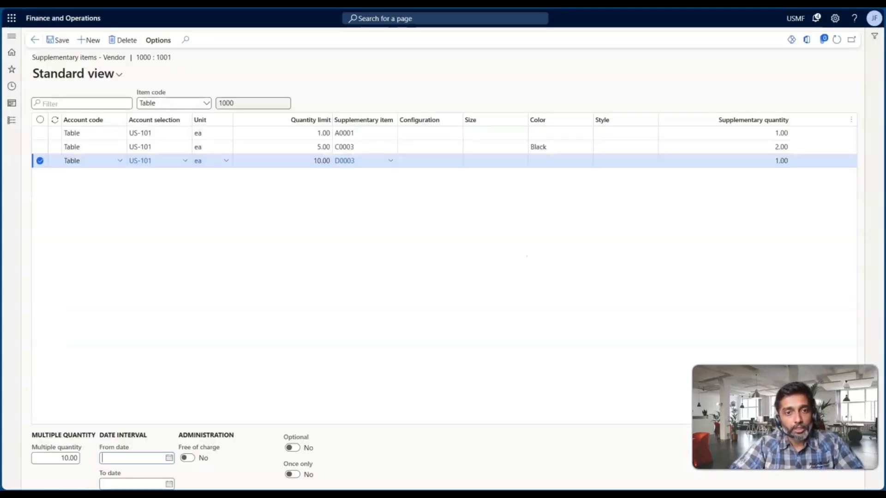
Compare the A0001, C0003 and D0003 vendor supplementary rules with the Supplementary Items slide, including their multiple quantity and free-of-charge settings
{"action": "left_click", "coordinate": [321, 235]}
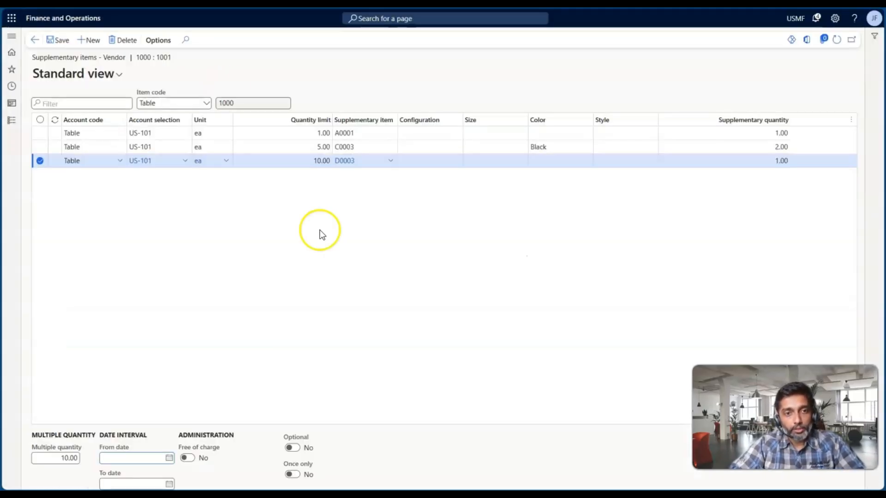
{"action": "key", "text": "alt+Tab"}
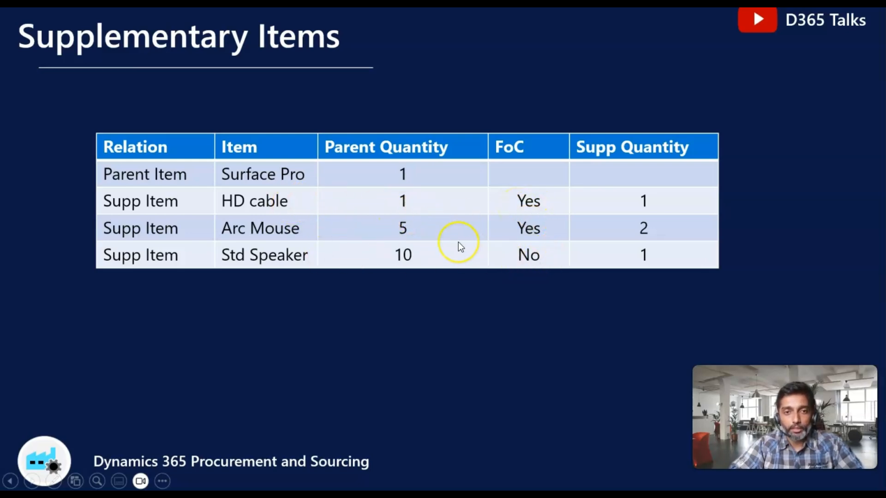
{"action": "key", "text": "alt+Tab"}
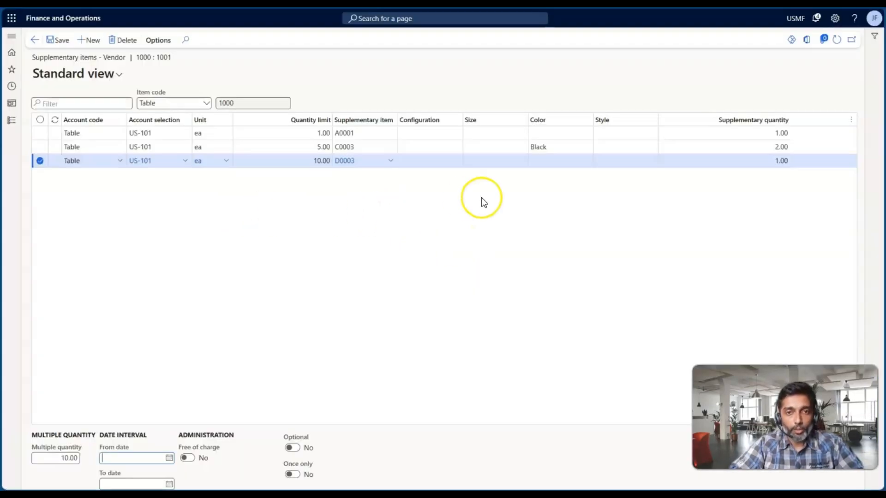
{"action": "left_click", "coordinate": [414, 134]}
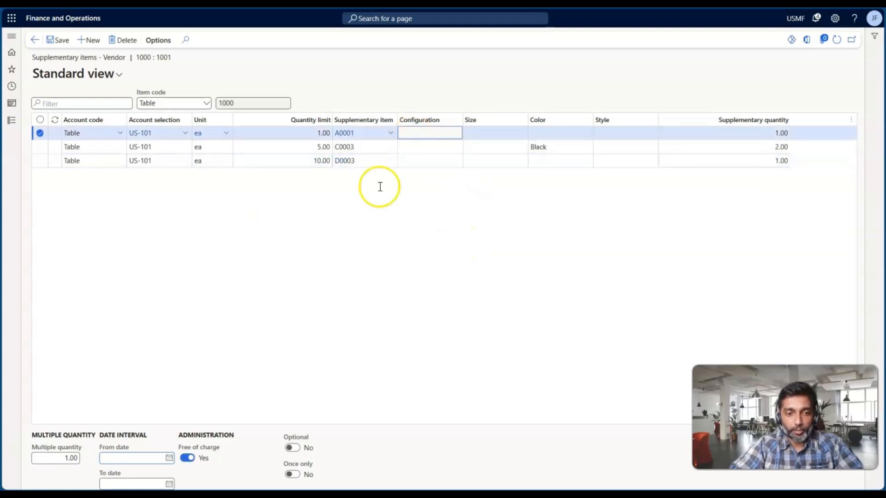
{"action": "left_click", "coordinate": [435, 149]}
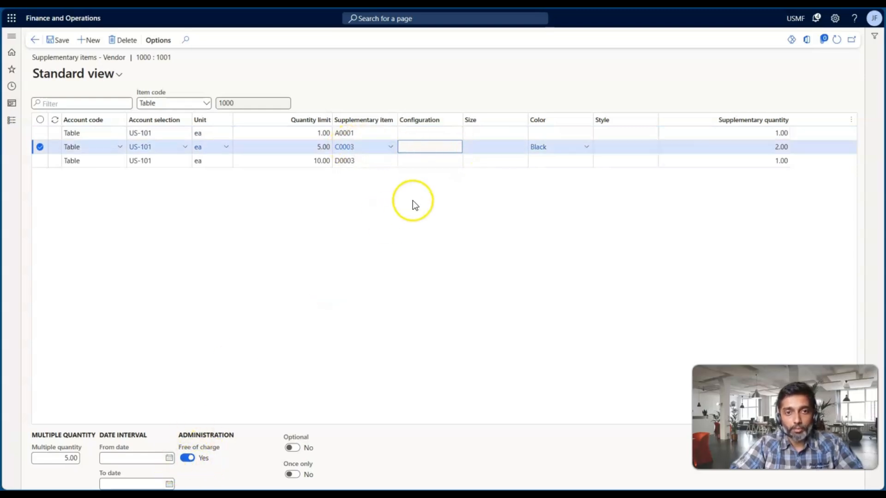
{"action": "left_click", "coordinate": [450, 160]}
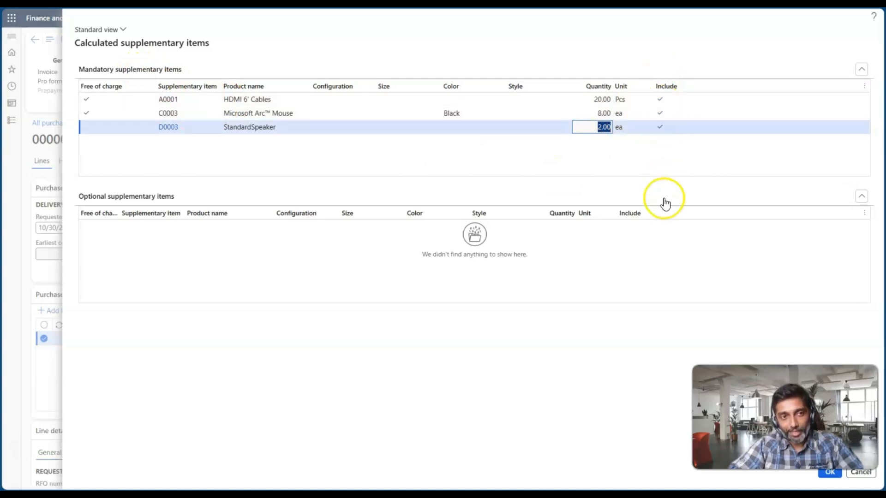
Accept the calculated supplementary items onto the purchase order and review the added A0001, C0003 and D0003 lines
{"action": "left_click", "coordinate": [87, 132]}
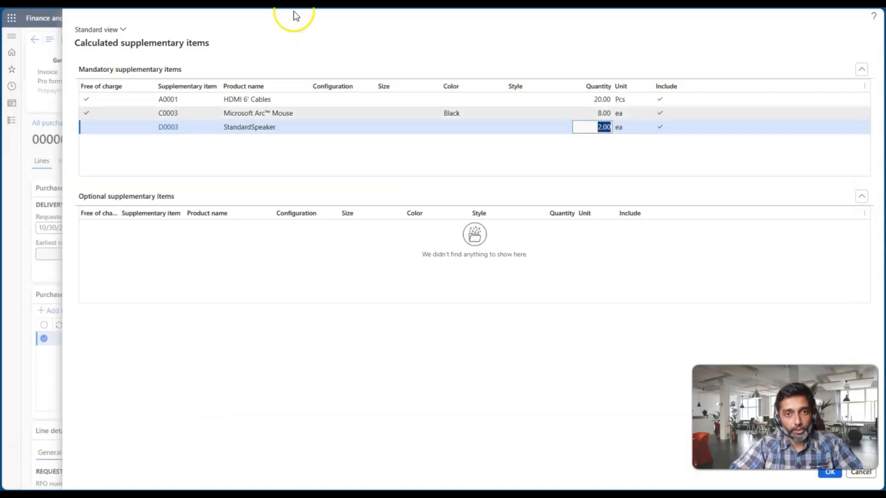
{"action": "left_click", "coordinate": [830, 479]}
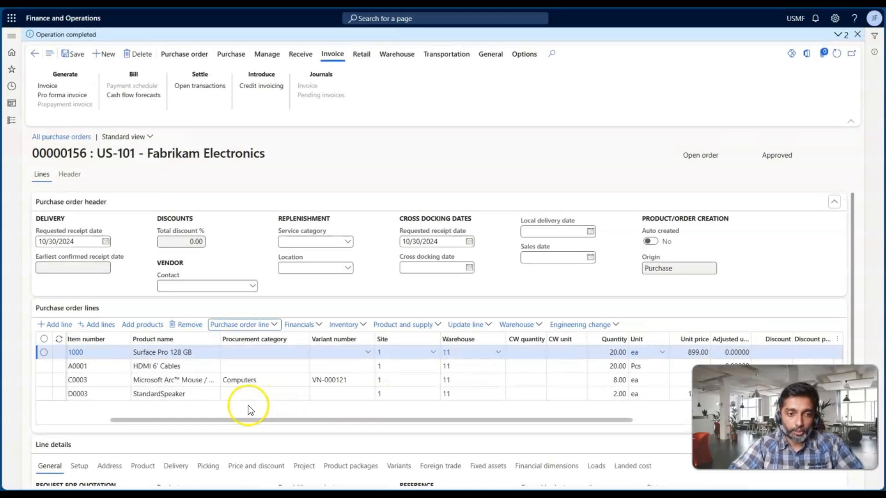
{"action": "left_click", "coordinate": [44, 366]}
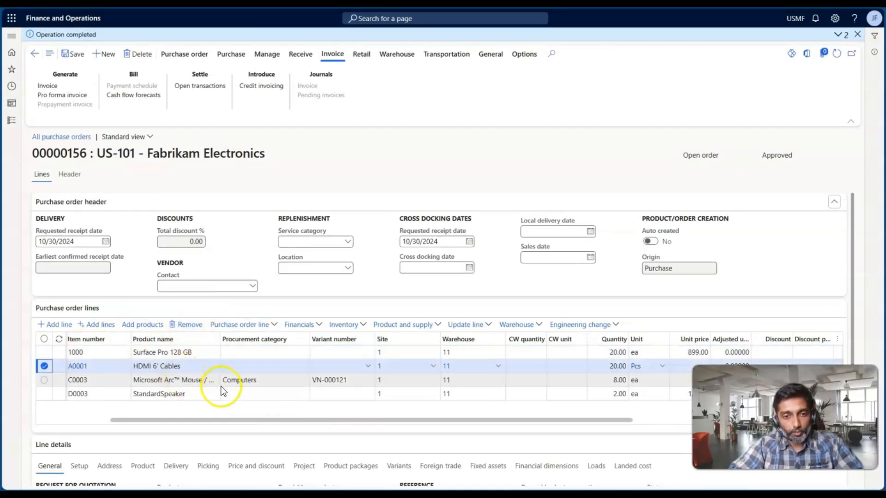
{"action": "scroll", "coordinate": [223, 390], "scroll_direction": "right", "scroll_amount": 3}
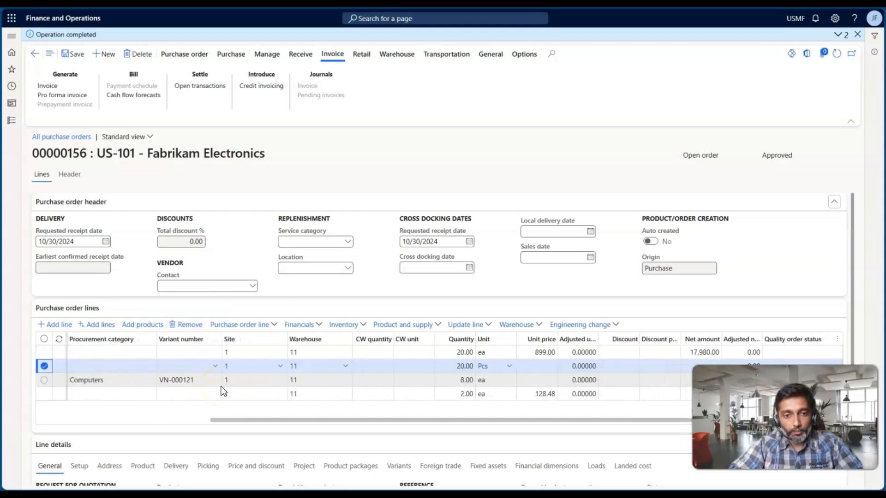
{"action": "scroll", "coordinate": [223, 390], "scroll_direction": "left", "scroll_amount": 3}
{"action": "left_click", "coordinate": [238, 394]}
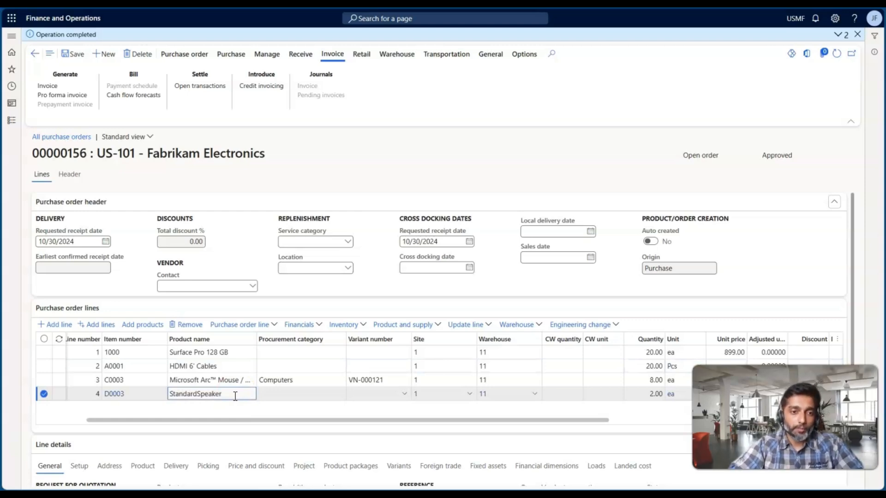
{"action": "left_click_drag", "start_coordinate": [229, 352], "coordinate": [194, 354]}
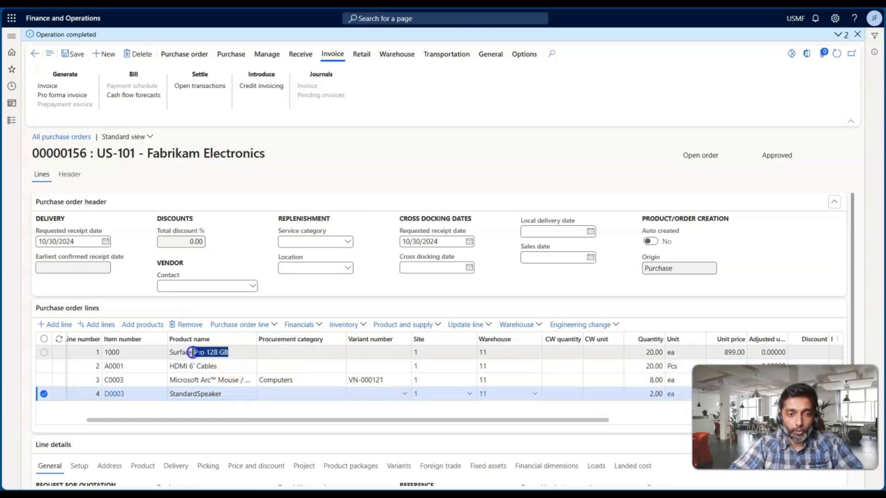
{"action": "left_click", "coordinate": [417, 397]}
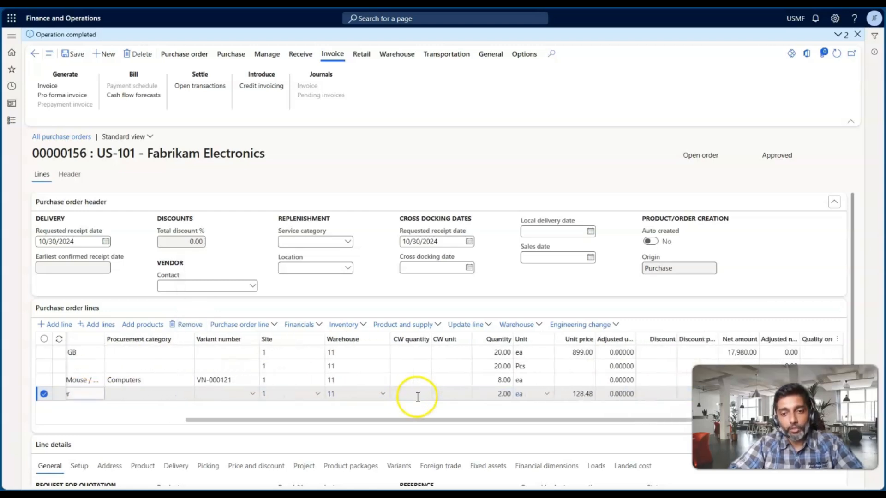
Compare the unit prices of the chargeable StandardSpeaker line and the free-of-charge Microsoft Arc Mouse line
{"action": "left_click", "coordinate": [539, 396]}
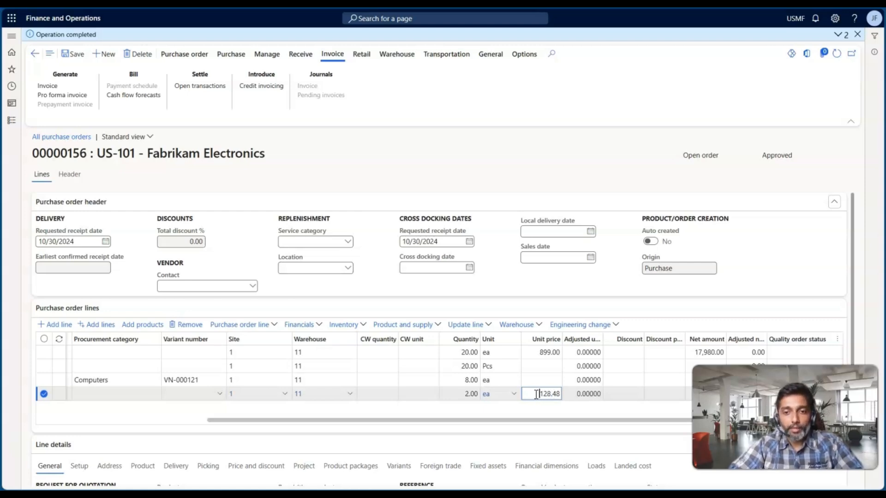
{"action": "left_click", "coordinate": [545, 395]}
{"action": "left_click", "coordinate": [625, 393]}
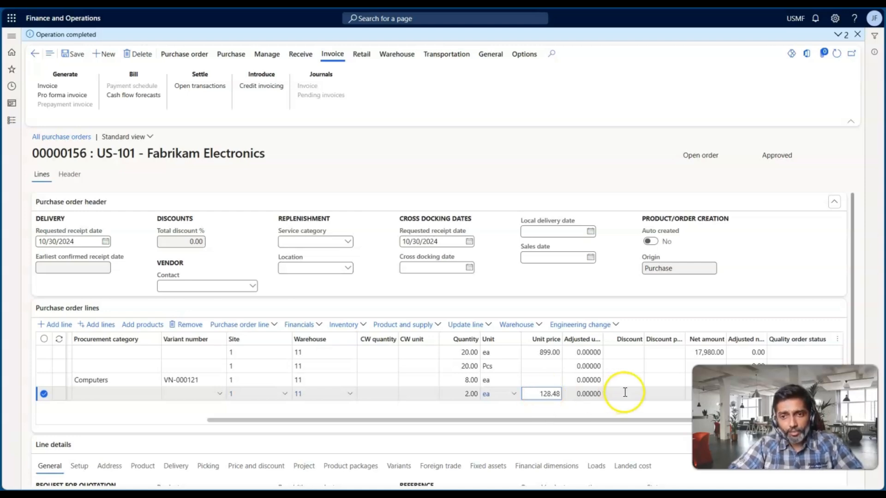
{"action": "left_click", "coordinate": [535, 380]}
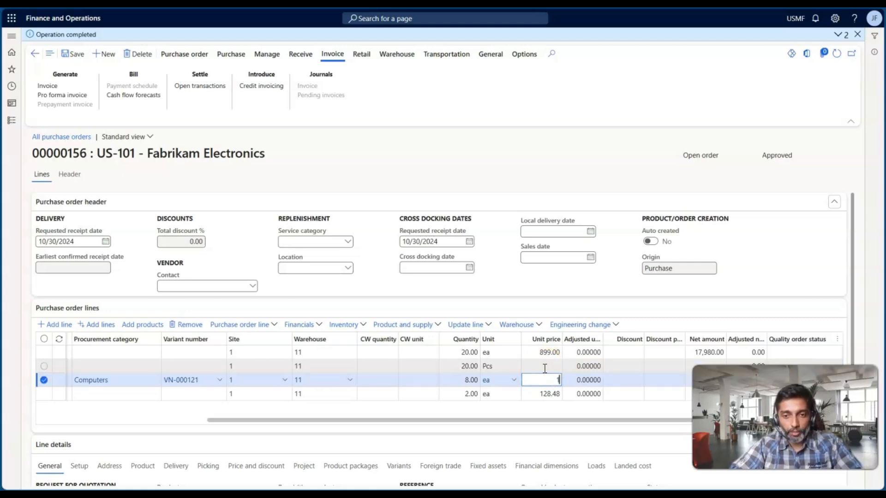
{"action": "key", "text": "Tab"}
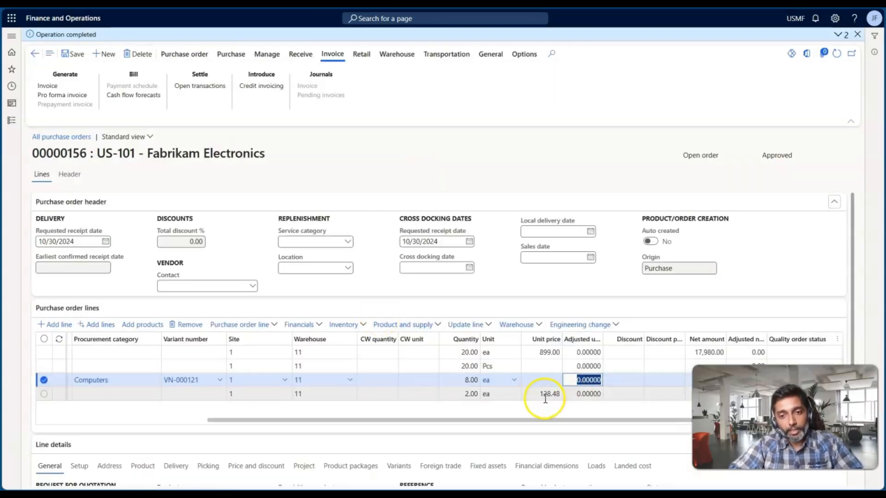
{"action": "left_click", "coordinate": [545, 396]}
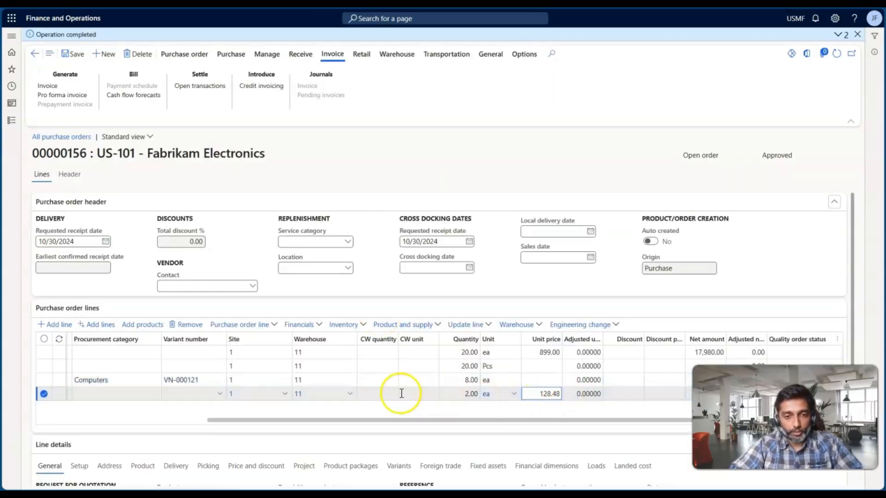
{"action": "scroll", "coordinate": [329, 391], "scroll_direction": "left", "scroll_amount": 2}
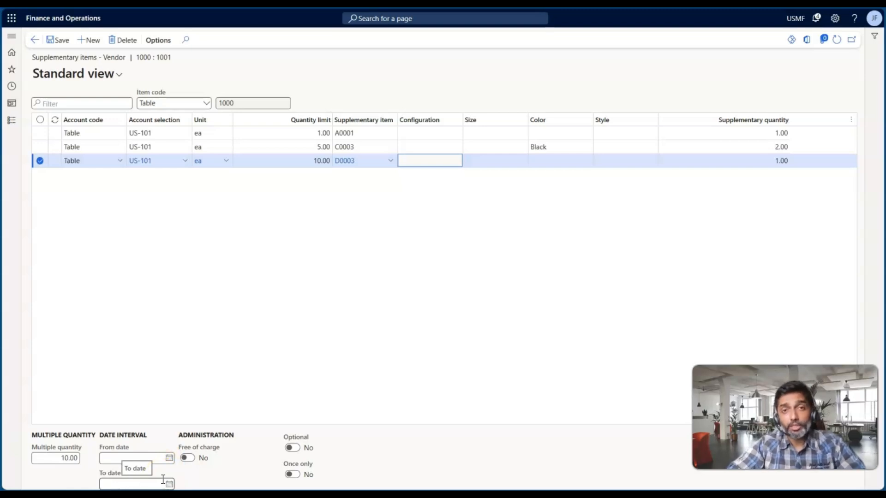
Review the date interval, Optional and Once only settings of the D0003 rule in the vendor supplementary items
{"action": "left_click", "coordinate": [121, 455]}
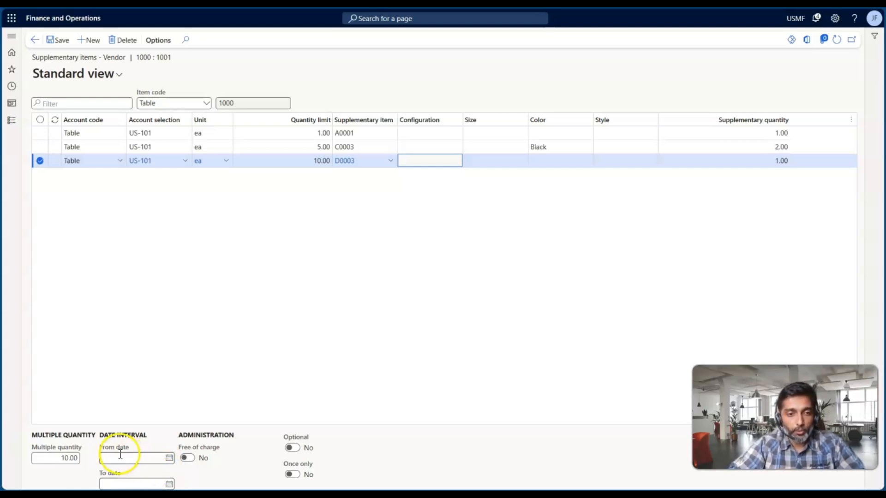
{"action": "left_click", "coordinate": [149, 474]}
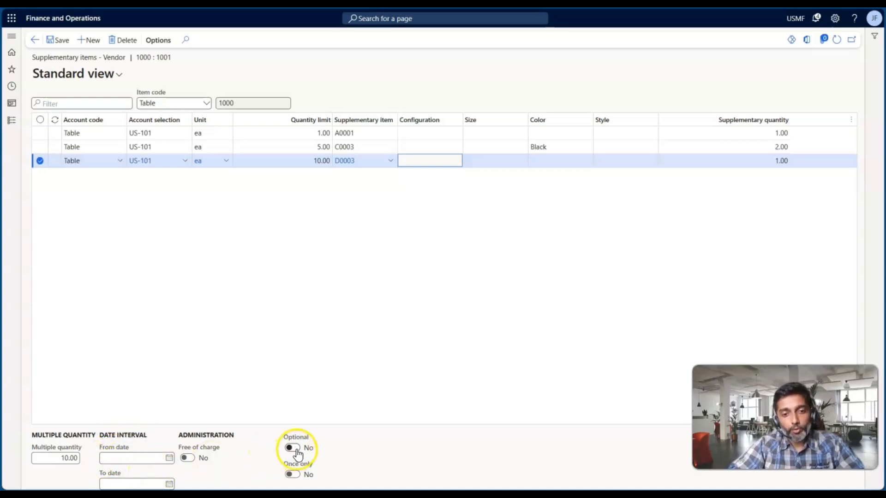
{"action": "left_click", "coordinate": [425, 162]}
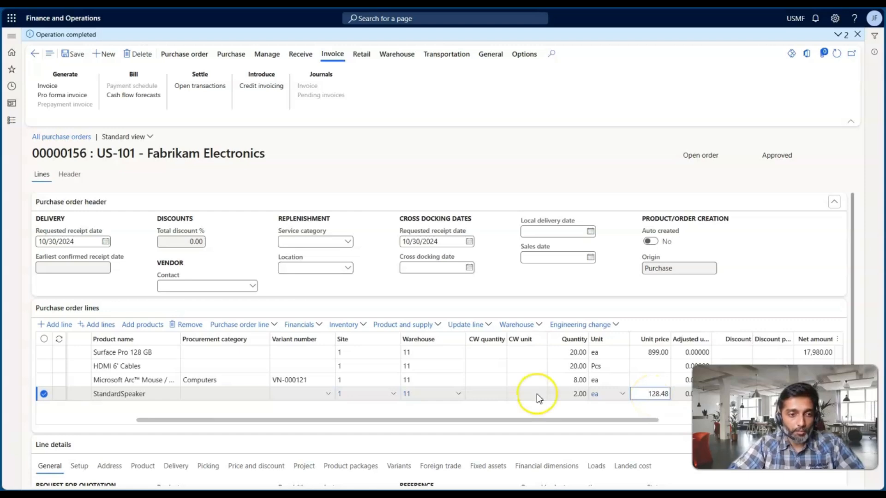
Remove the HDMI 6' Cables, Microsoft Arc Mouse and StandardSpeaker lines from the purchase order
{"action": "left_click", "coordinate": [44, 381]}
{"action": "left_click", "coordinate": [44, 380]}
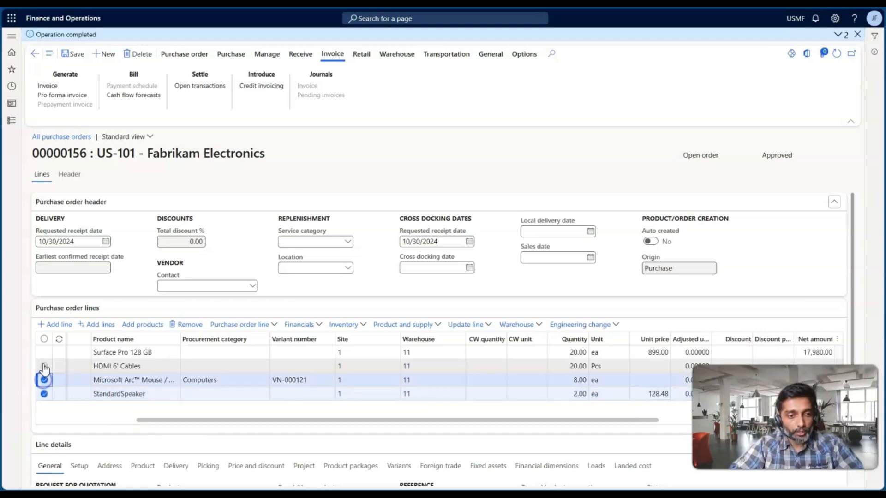
{"action": "left_click", "coordinate": [44, 367]}
{"action": "left_click", "coordinate": [187, 325]}
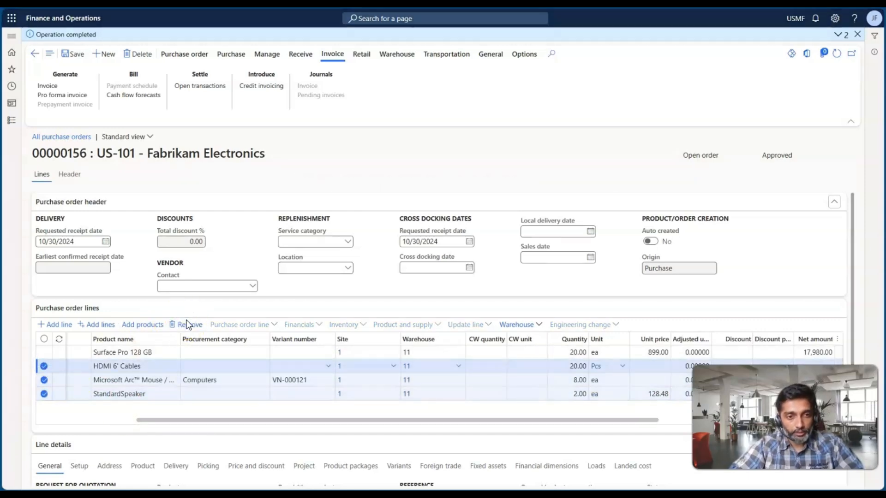
{"action": "left_click", "coordinate": [547, 232]}
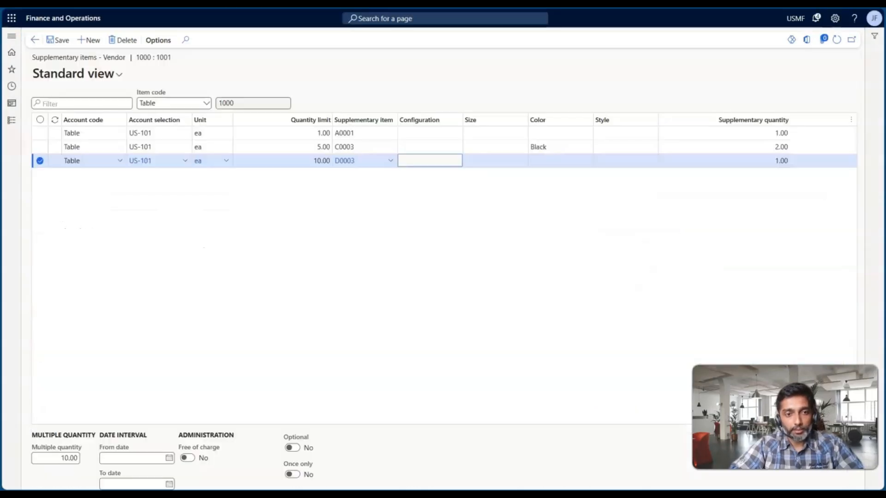
Make the D0003 vendor supplementary item rule optional and save it
{"action": "left_click", "coordinate": [486, 161]}
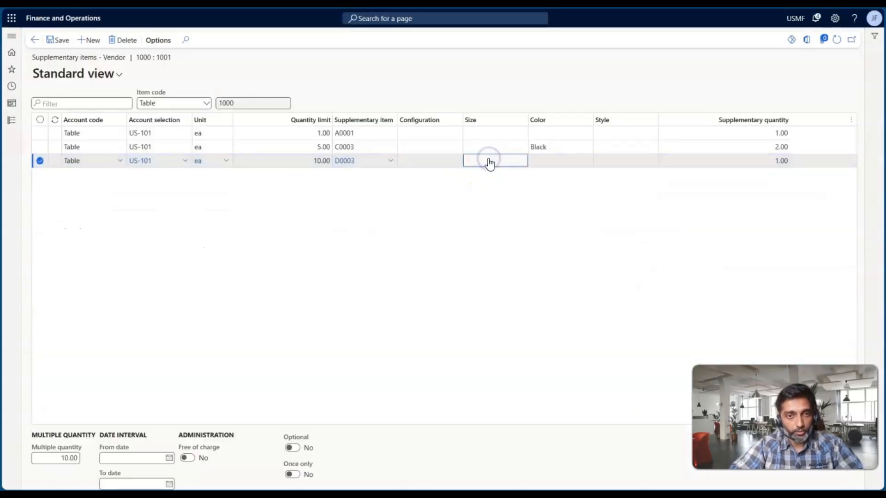
{"action": "left_click", "coordinate": [293, 448]}
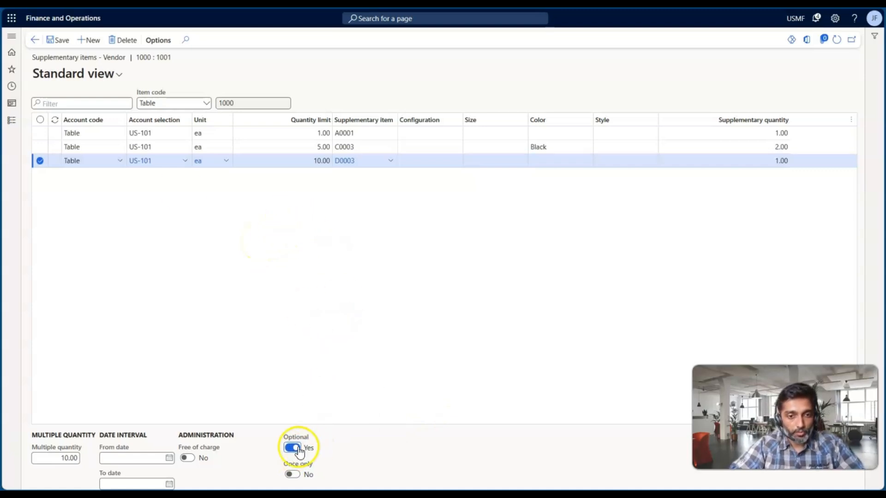
{"action": "left_click", "coordinate": [59, 40]}
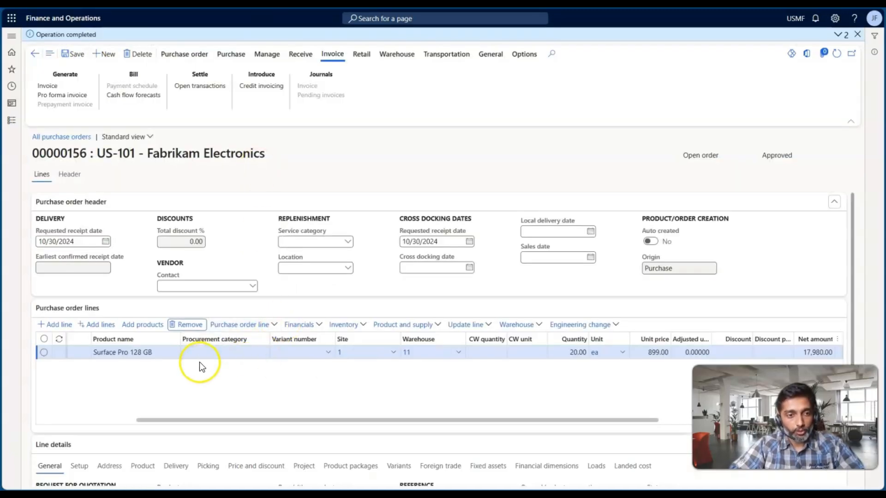
Recalculate the supplementary items for the Surface Pro line and include the optional D0003 StandardSpeaker
{"action": "left_click", "coordinate": [270, 328]}
{"action": "left_click", "coordinate": [239, 197]}
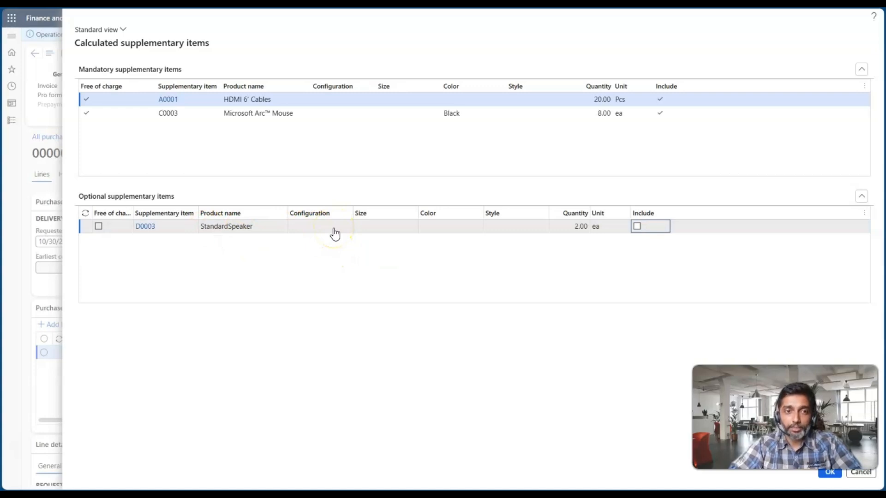
{"action": "left_click", "coordinate": [637, 226]}
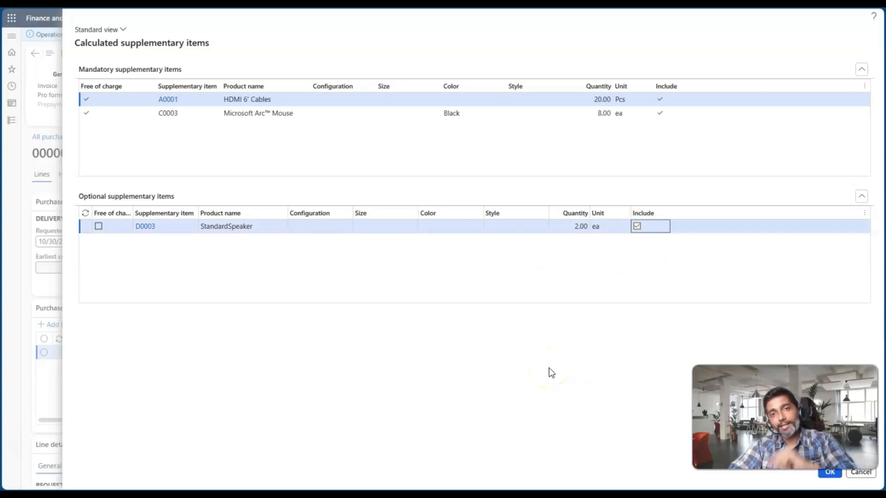
Create the purchase order lines from the calculated supplementary items and check the unit price of the StandardSpeaker line
{"action": "left_click", "coordinate": [829, 472]}
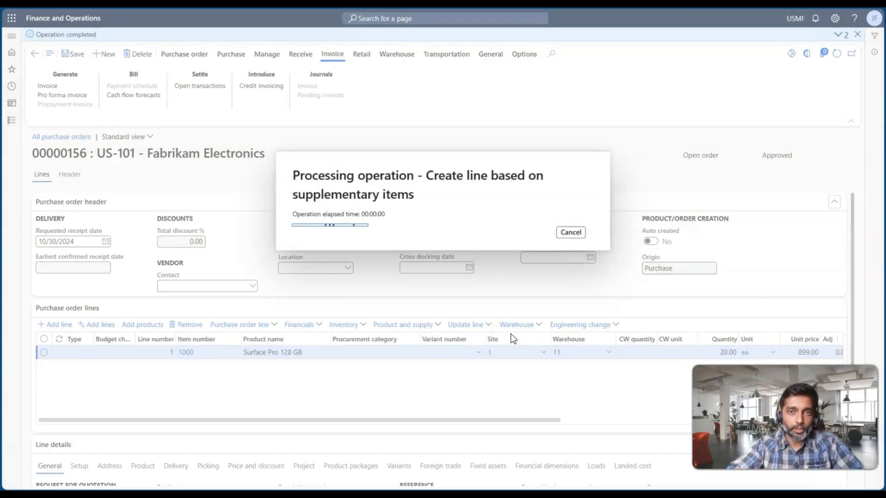
{"action": "scroll", "coordinate": [508, 400], "scroll_direction": "right", "scroll_amount": 5}
{"action": "left_click", "coordinate": [548, 397]}
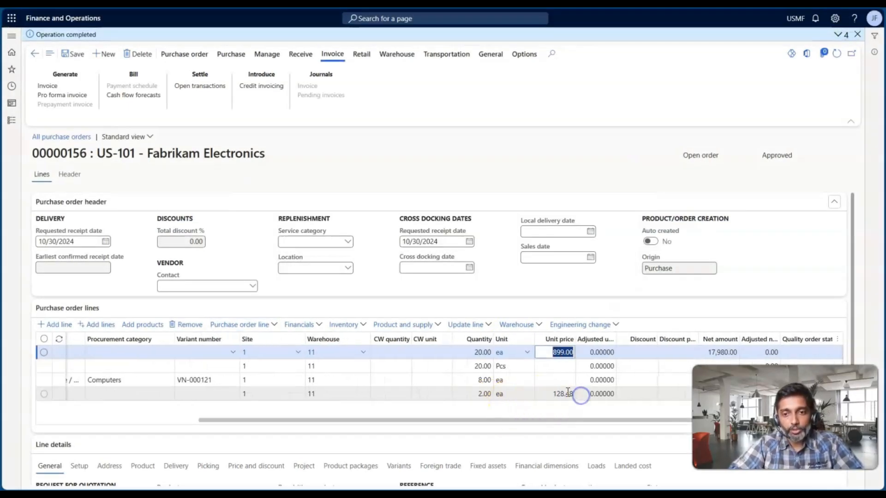
{"action": "left_click", "coordinate": [549, 394]}
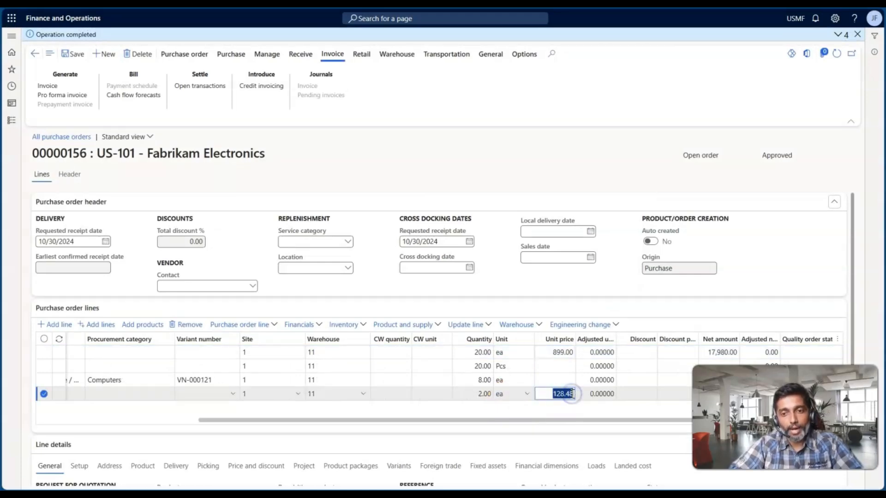
{"action": "left_click", "coordinate": [590, 394]}
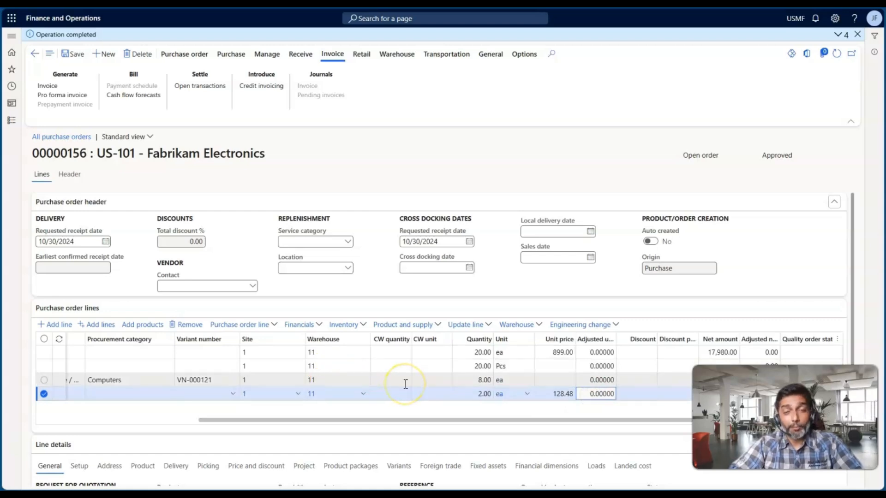
{"action": "scroll", "coordinate": [368, 373], "scroll_direction": "left", "scroll_amount": 5}
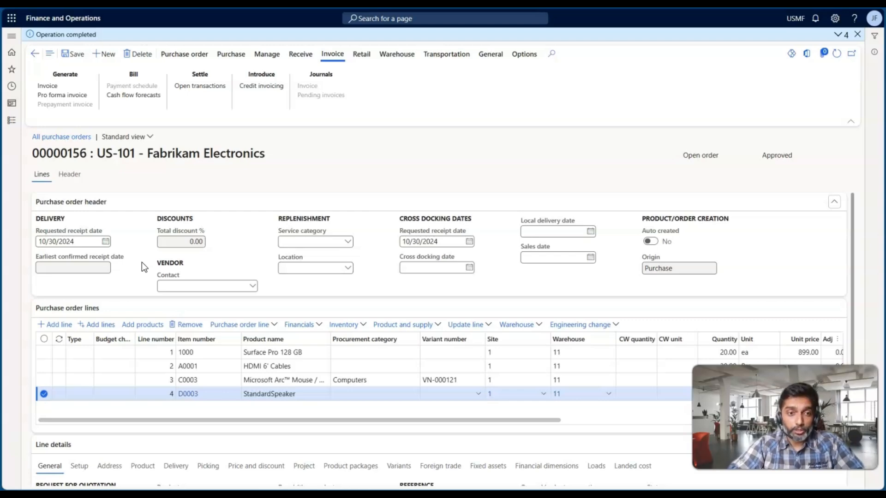
{"action": "left_click", "coordinate": [12, 121]}
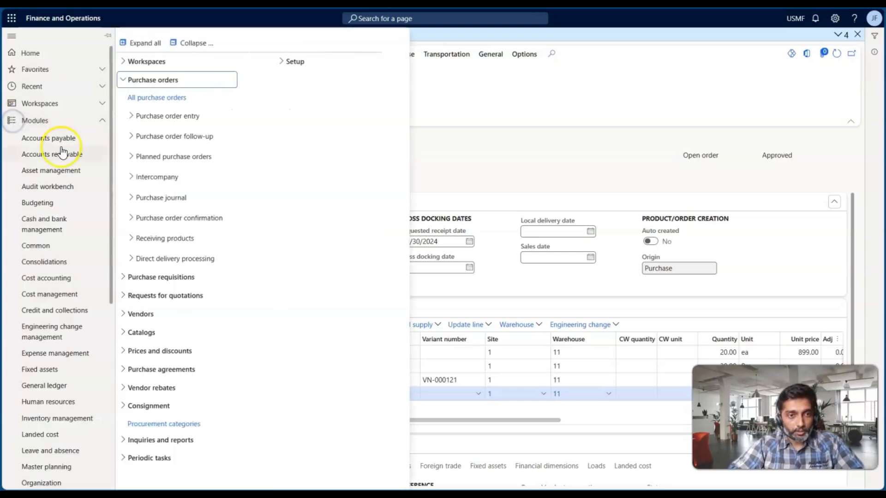
{"action": "scroll", "coordinate": [71, 289], "scroll_direction": "down", "scroll_amount": 5}
{"action": "scroll", "coordinate": [69, 290], "scroll_direction": "down", "scroll_amount": 2}
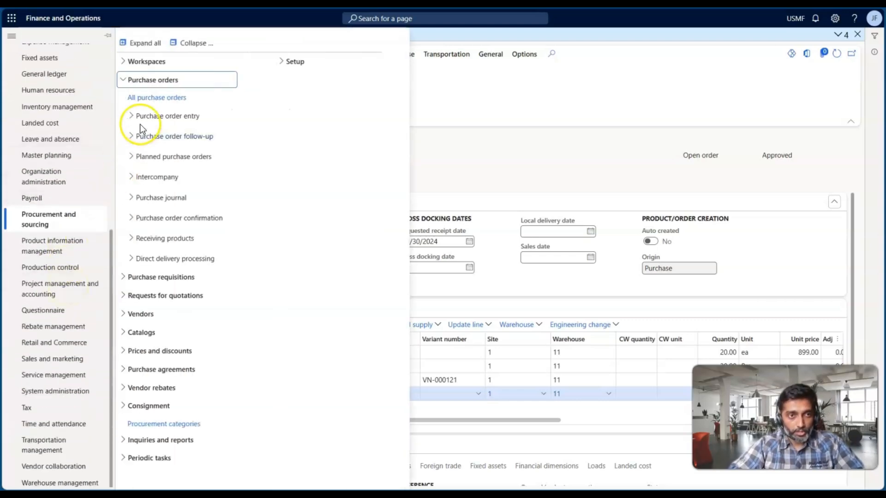
{"action": "left_click", "coordinate": [138, 79]}
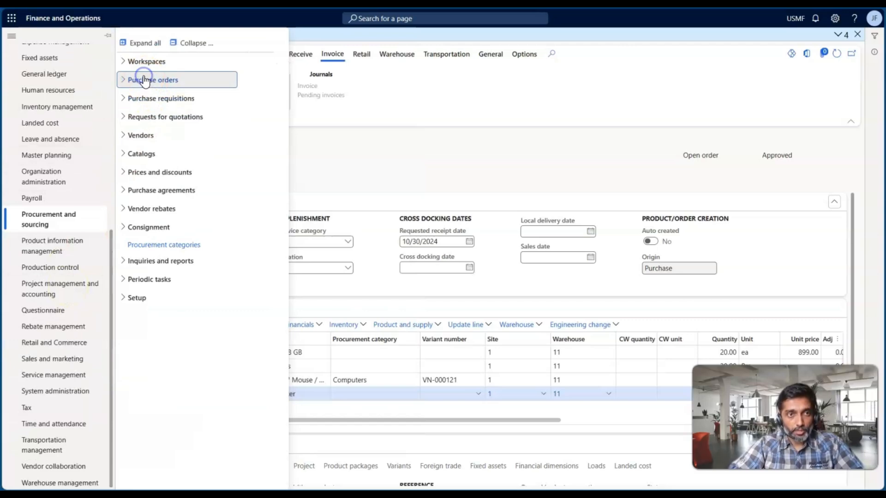
{"action": "left_click", "coordinate": [185, 212]}
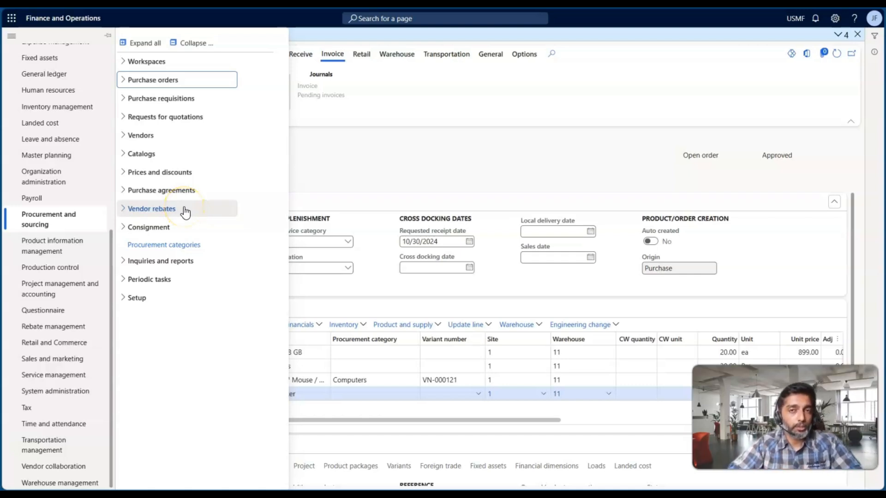
{"action": "left_click", "coordinate": [347, 184]}
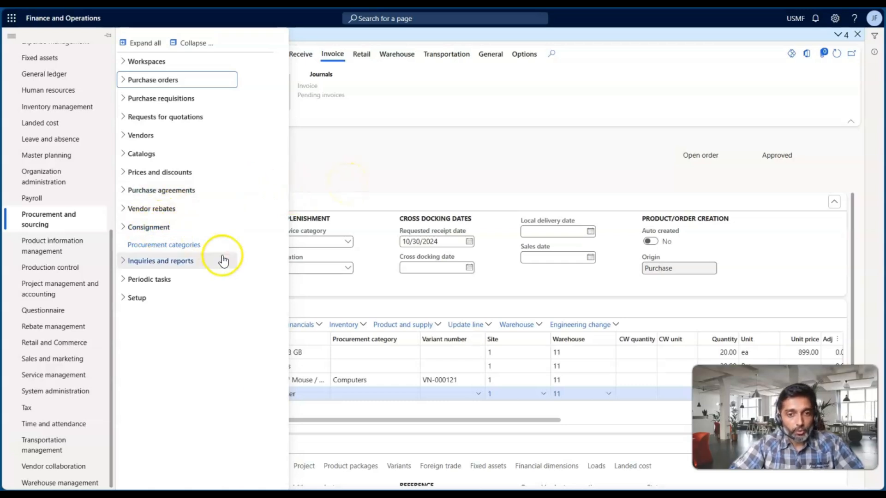
{"action": "left_click", "coordinate": [375, 276]}
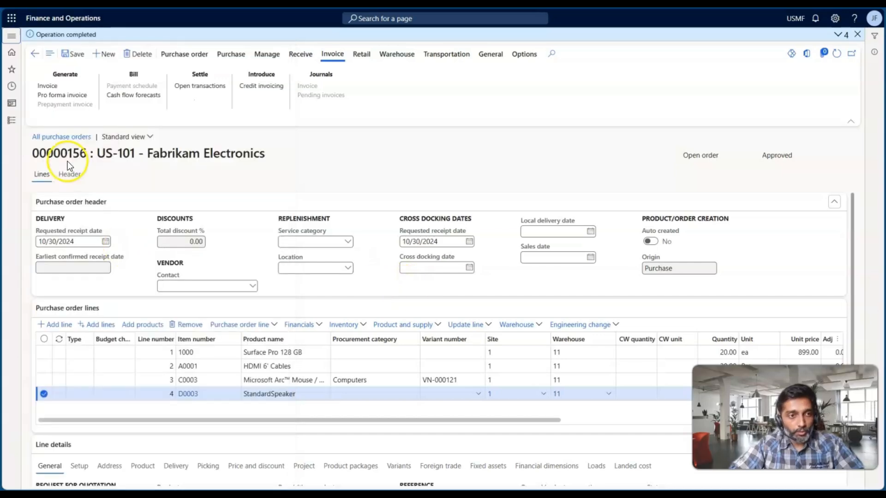
Open the Supplementary item - vendor groups page from the Procurement and sourcing setup
{"action": "left_click", "coordinate": [14, 125]}
{"action": "scroll", "coordinate": [34, 297], "scroll_direction": "down", "scroll_amount": 10}
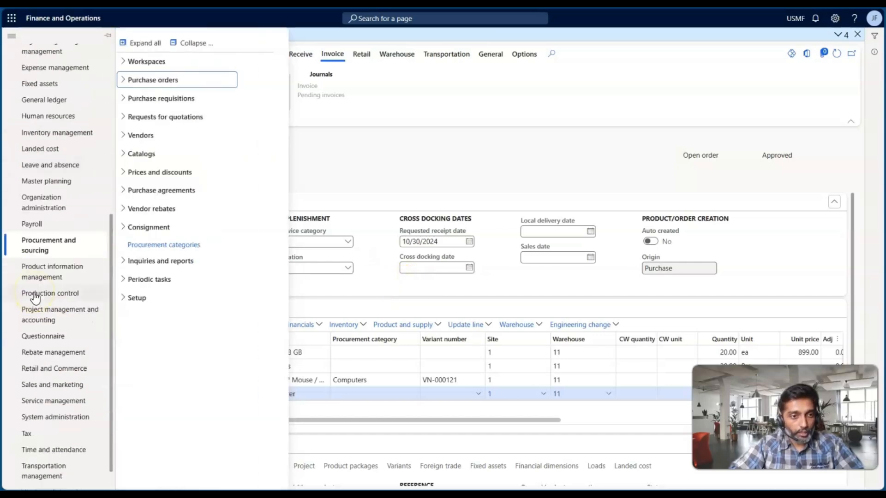
{"action": "left_click", "coordinate": [53, 221]}
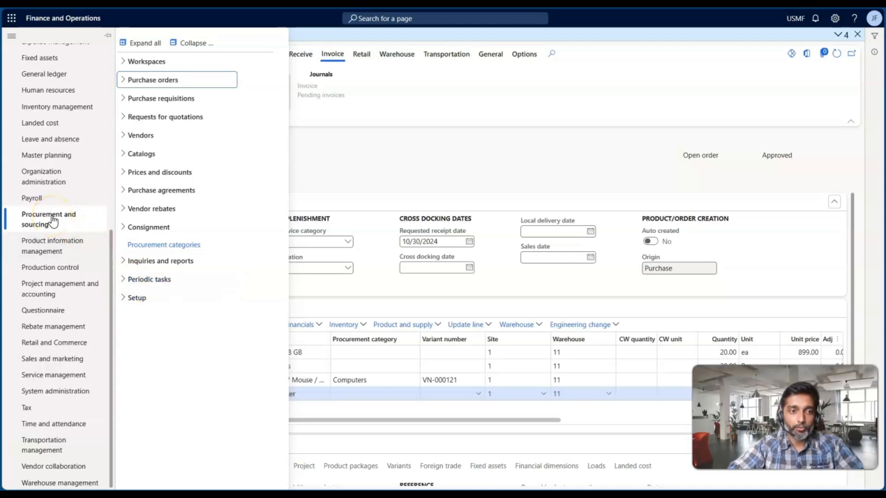
{"action": "left_click", "coordinate": [137, 296]}
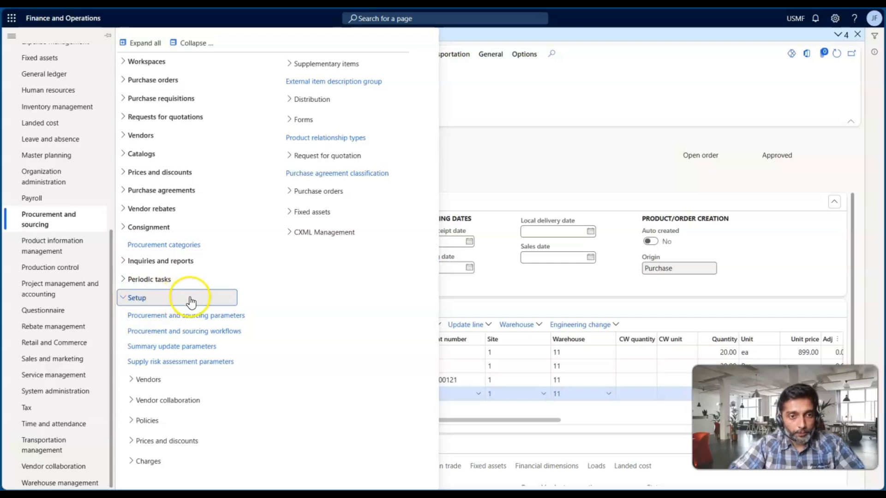
{"action": "left_click", "coordinate": [160, 460]}
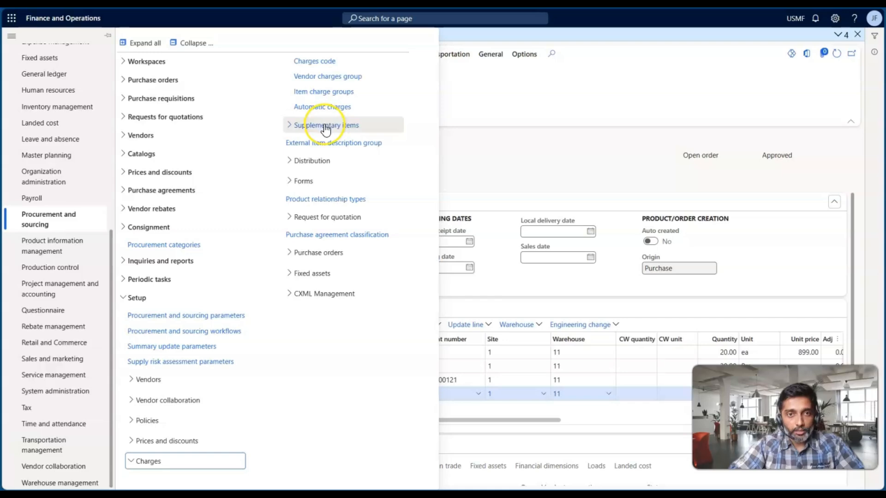
{"action": "left_click", "coordinate": [326, 128]}
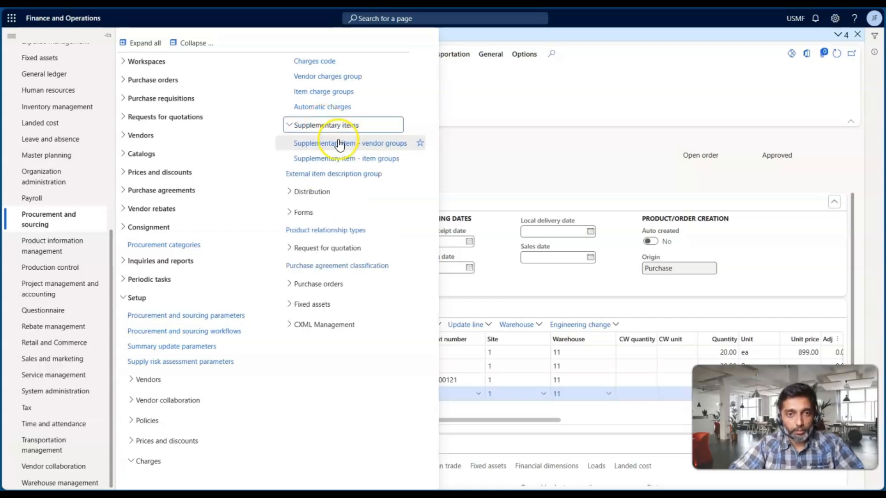
{"action": "left_click", "coordinate": [344, 144]}
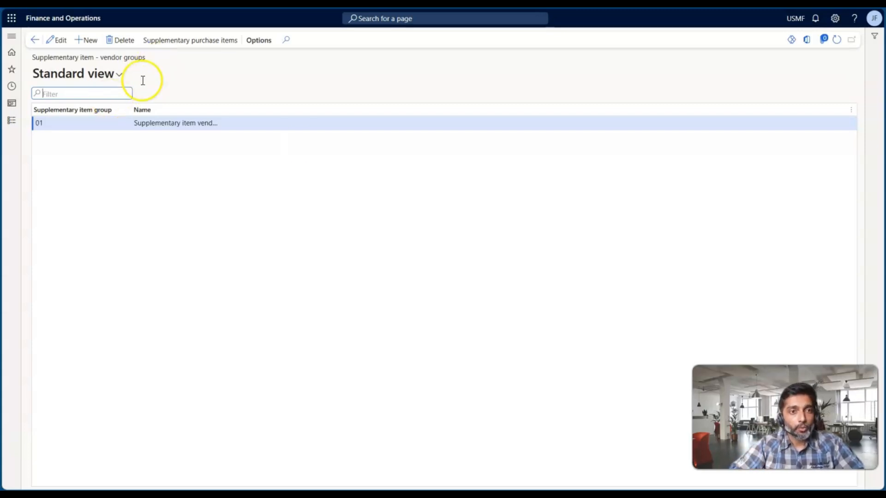
Add a supplementary item vendor group 02 named "Supp Test Config"
{"action": "left_click", "coordinate": [84, 46]}
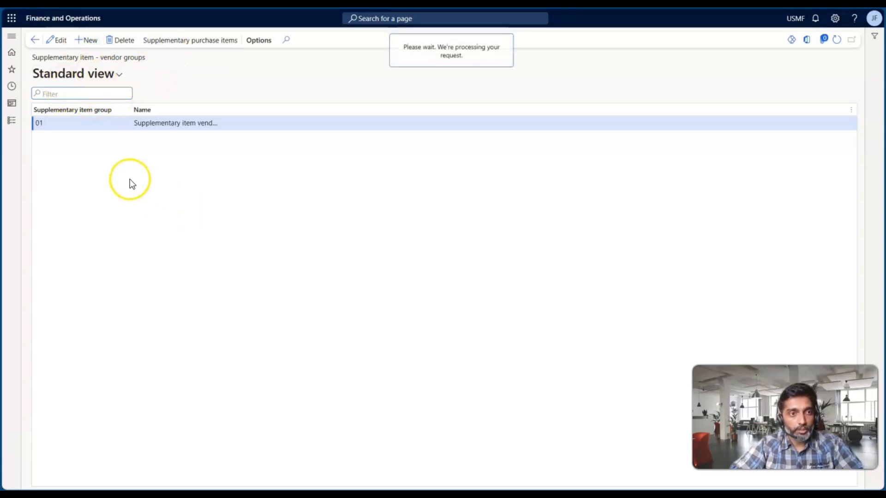
{"action": "type", "text": "02"}
{"action": "key", "text": "Tab"}
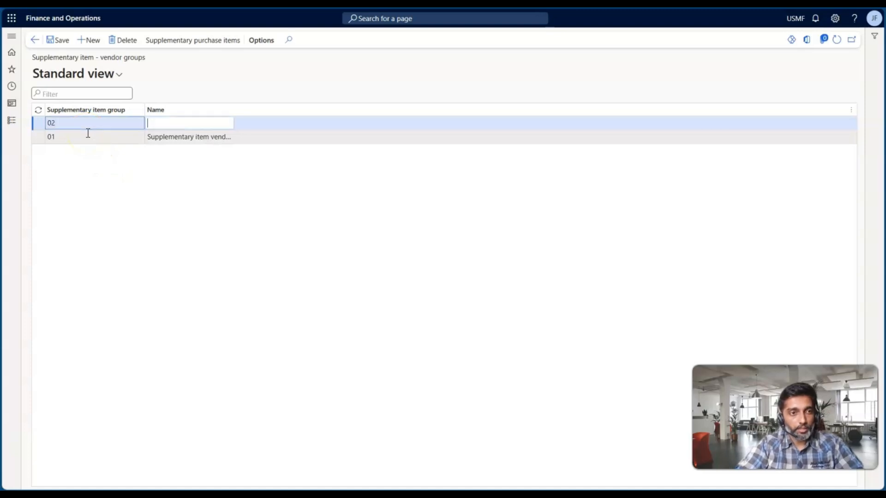
{"action": "type", "text": "Supp Test Config"}
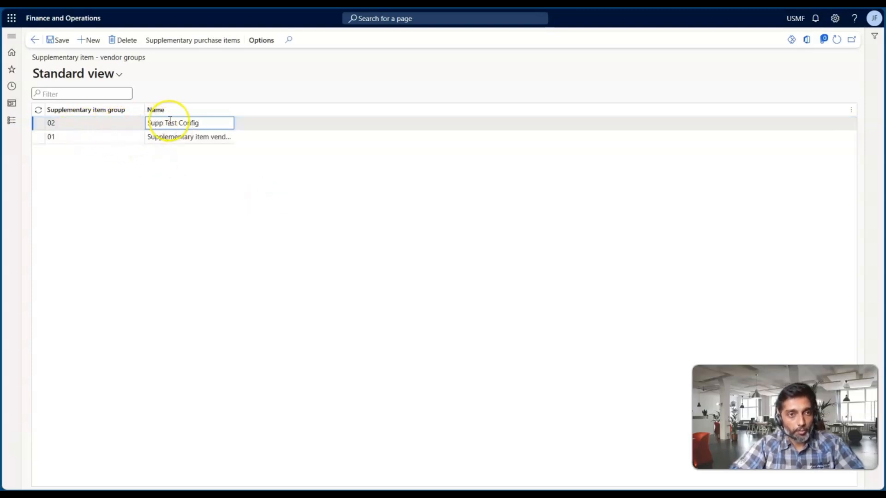
Examine the item code, supplementary item and supplementary quantity fields of a blank supplementary purchase item line for group 02
{"action": "left_click", "coordinate": [181, 42]}
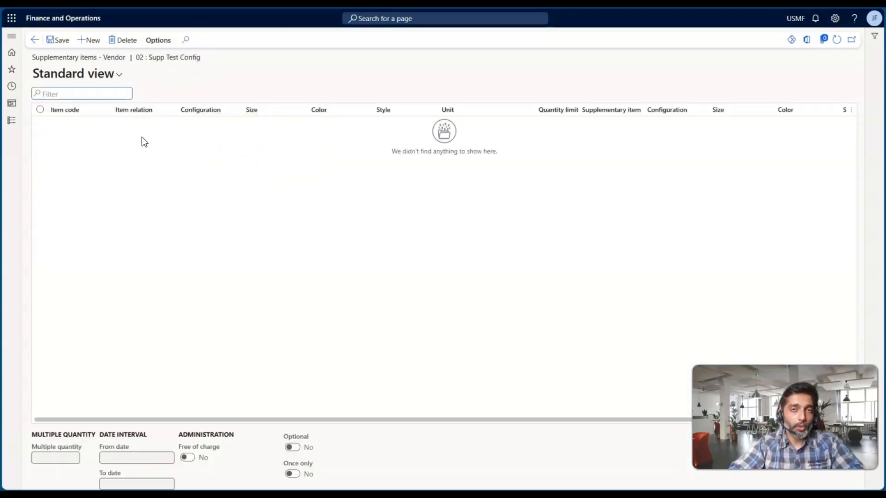
{"action": "left_click", "coordinate": [91, 40]}
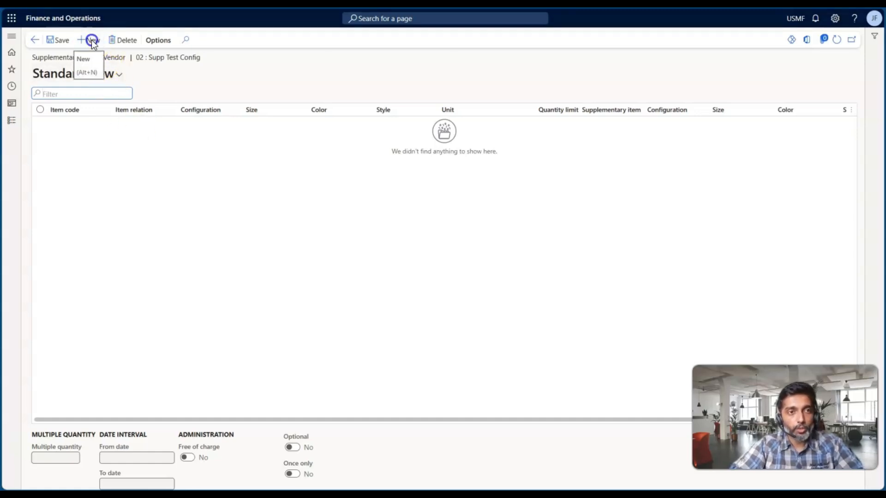
{"action": "left_click", "coordinate": [185, 123]}
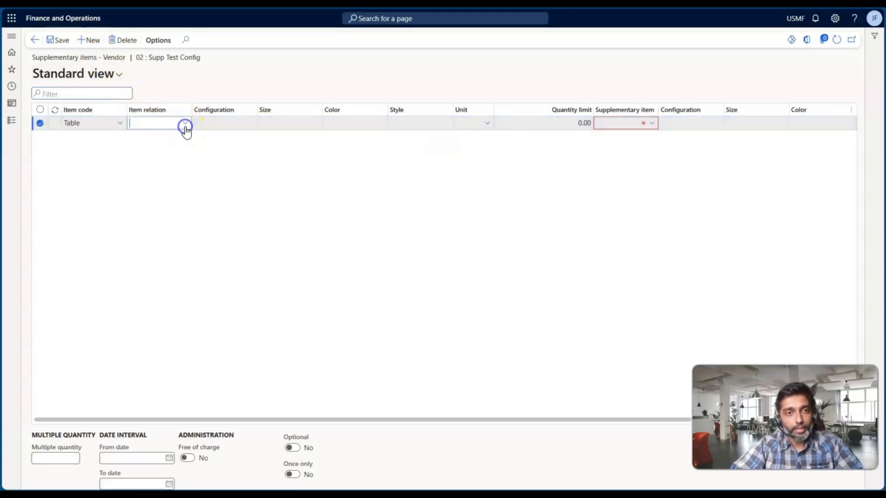
{"action": "left_click", "coordinate": [653, 125]}
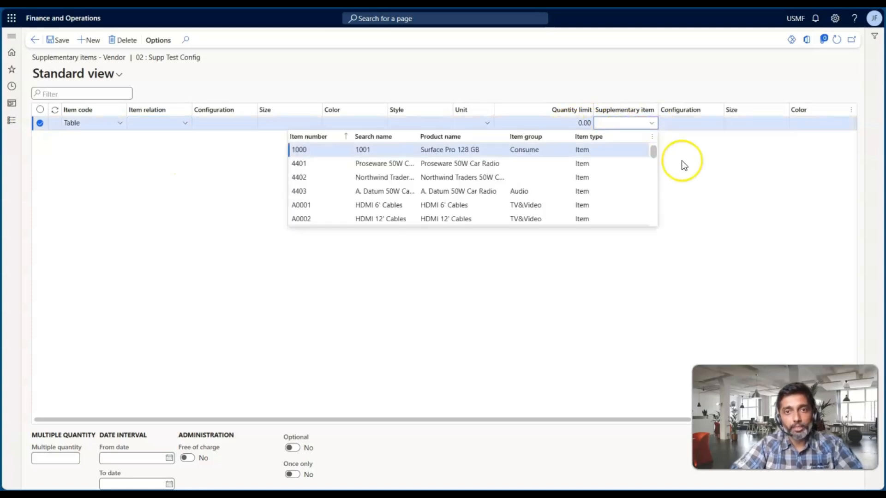
{"action": "left_click", "coordinate": [737, 175]}
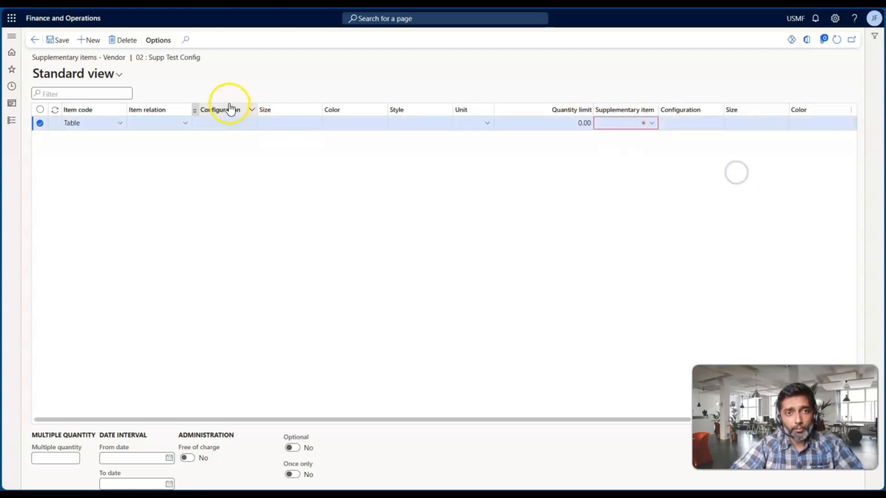
{"action": "scroll", "coordinate": [408, 118], "scroll_direction": "right", "scroll_amount": 5}
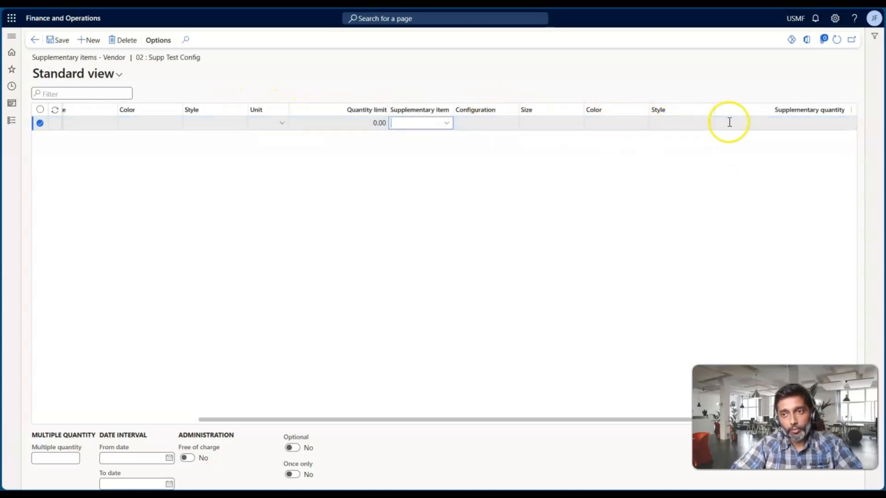
{"action": "left_click", "coordinate": [743, 124]}
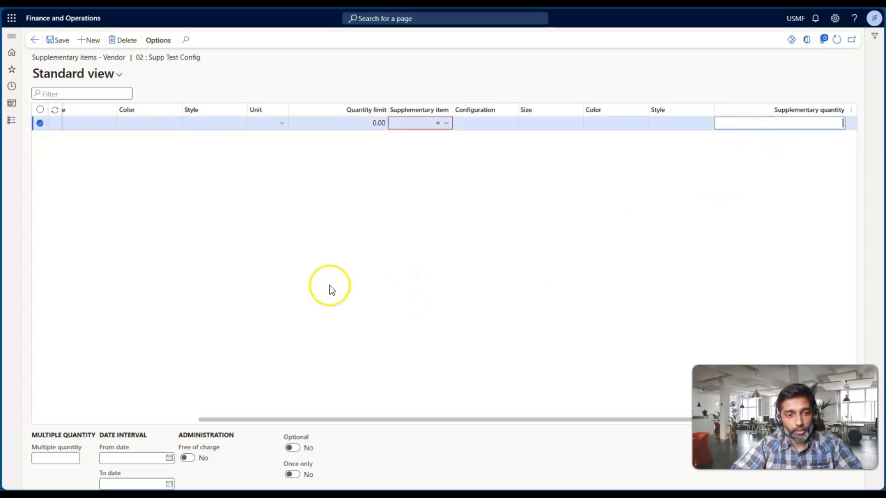
{"action": "scroll", "coordinate": [345, 290], "scroll_direction": "left", "scroll_amount": 5}
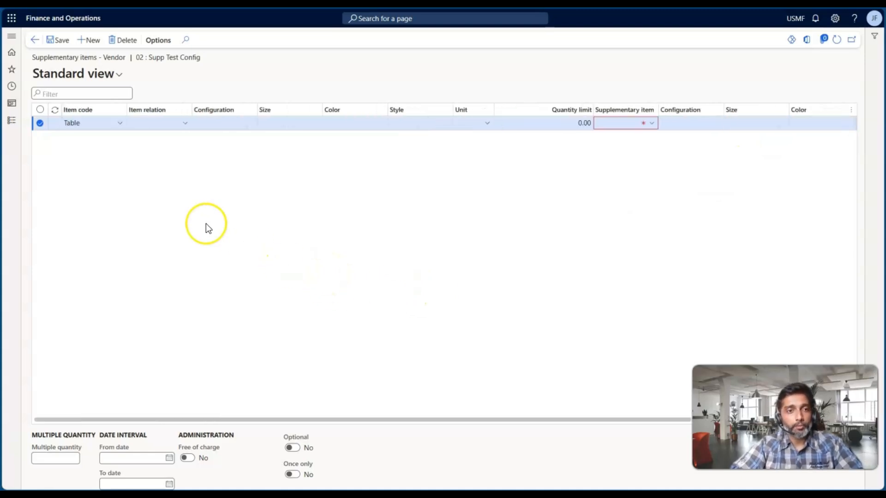
{"action": "left_click", "coordinate": [119, 124]}
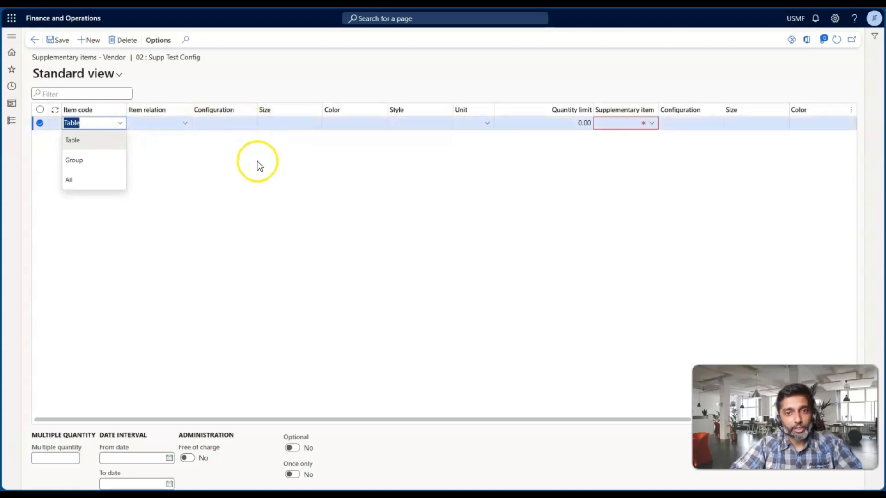
{"action": "left_click", "coordinate": [254, 123]}
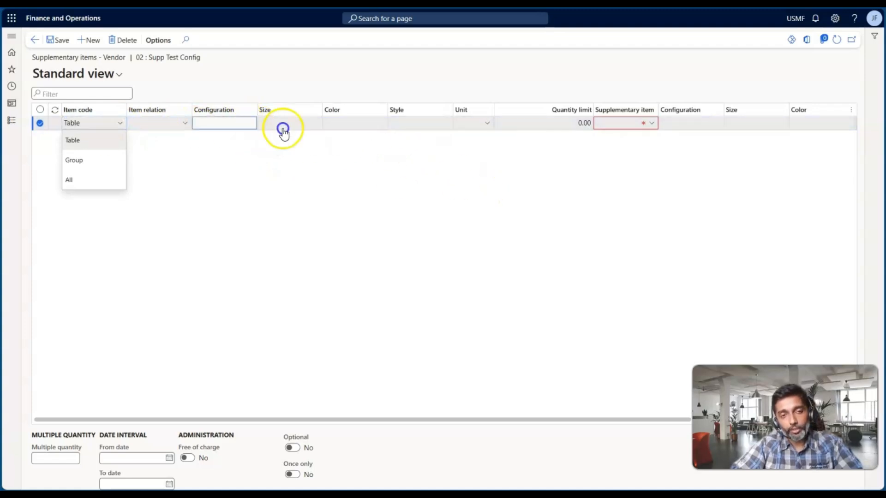
Leave the blank supplementary purchase item line and save the Supp Test Config vendor group
{"action": "left_click", "coordinate": [34, 40]}
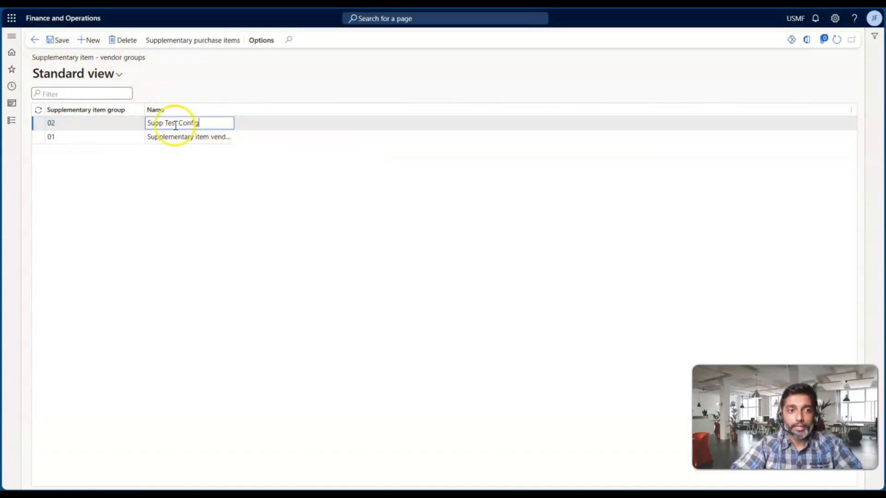
{"action": "left_click", "coordinate": [54, 38]}
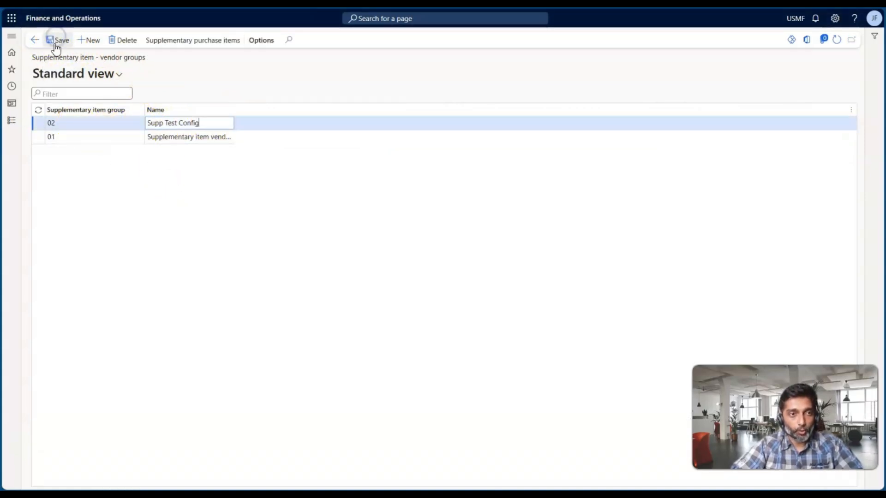
Open the supplementary purchase items of released product 1000, Surface Pro 128 GB, from Product information management
{"action": "left_click", "coordinate": [11, 124]}
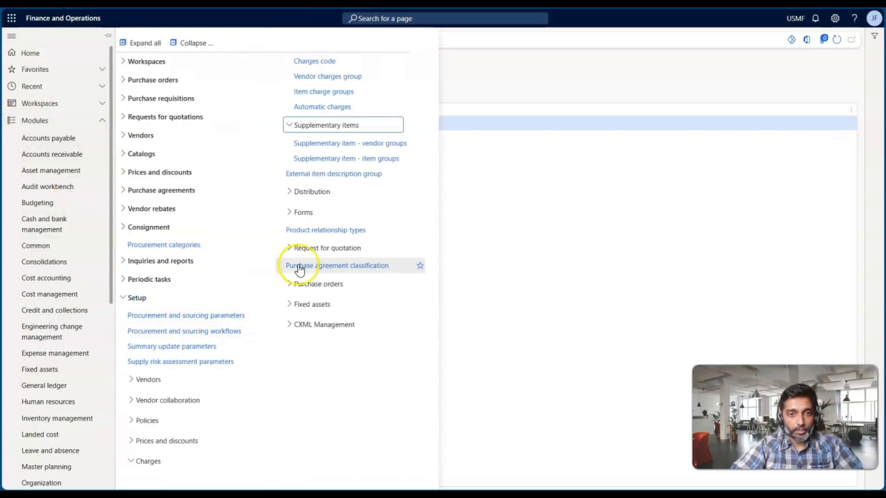
{"action": "mouse_move", "coordinate": [262, 350]}
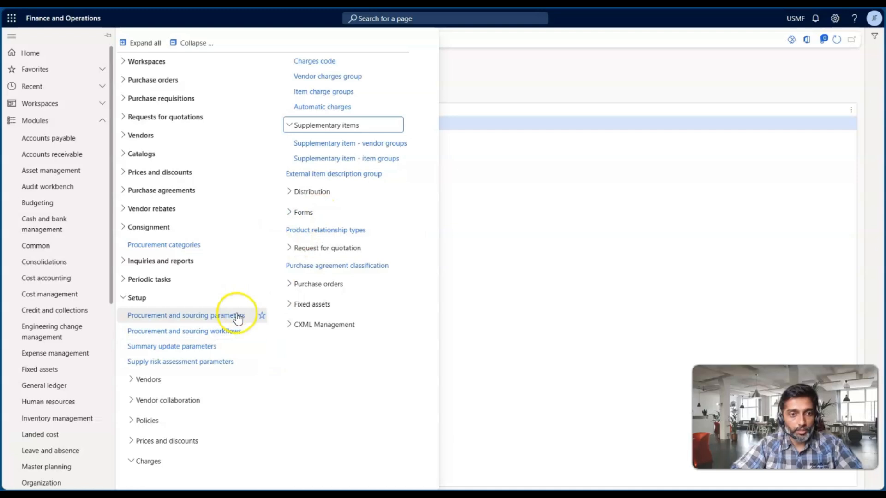
{"action": "scroll", "coordinate": [79, 288], "scroll_direction": "down", "scroll_amount": 6}
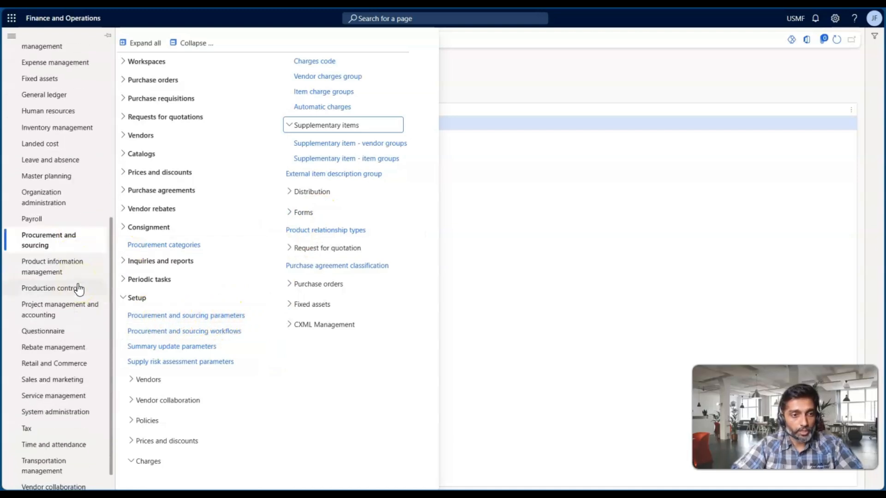
{"action": "left_click", "coordinate": [67, 273]}
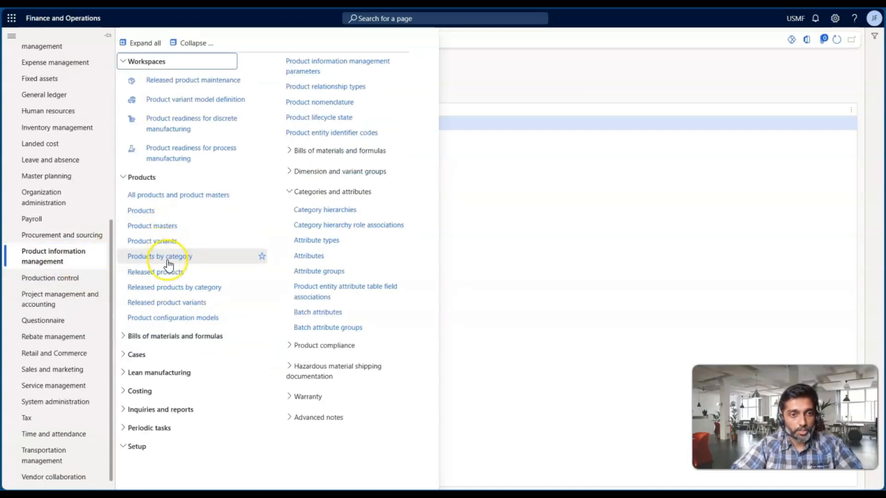
{"action": "left_click", "coordinate": [167, 269]}
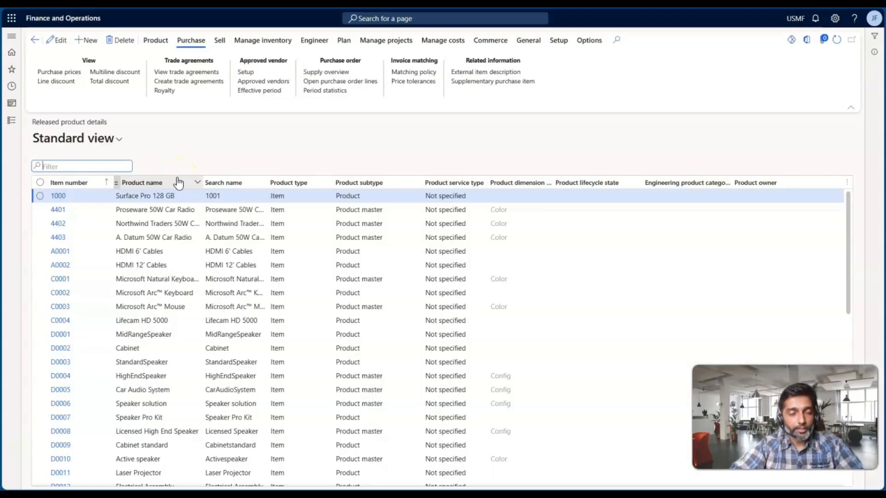
{"action": "left_click", "coordinate": [199, 197]}
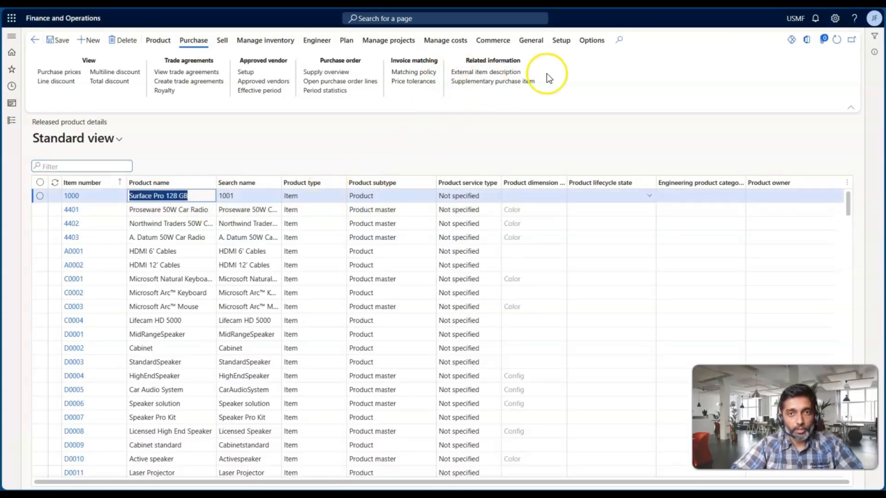
{"action": "left_click", "coordinate": [513, 81]}
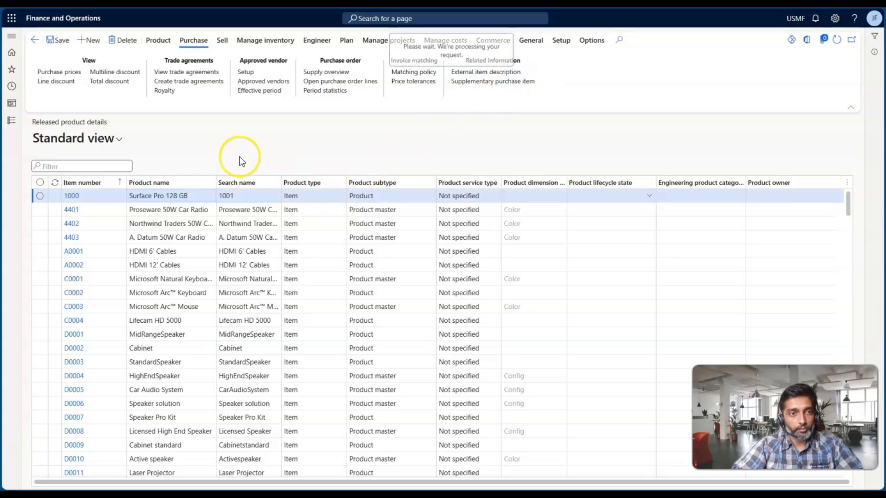
Try a new supplementary item line with account code Group and account selection 02, and delete that line
{"action": "left_click", "coordinate": [87, 43]}
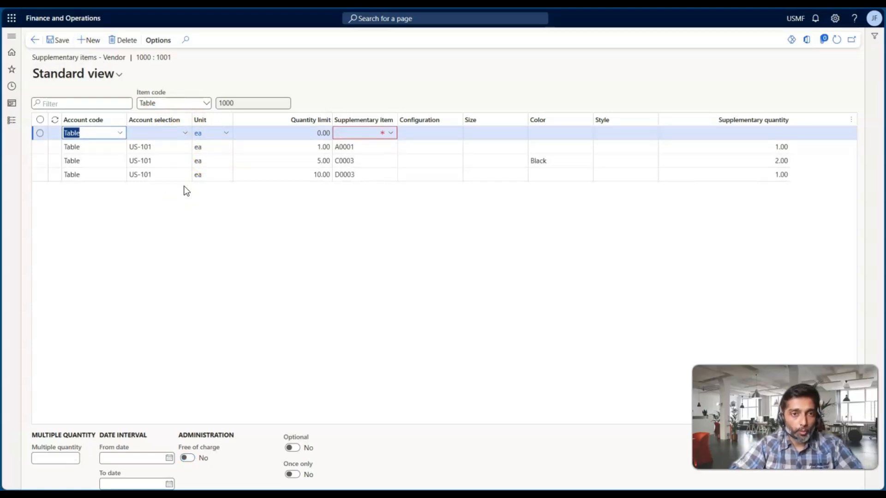
{"action": "mouse_move", "coordinate": [183, 142]}
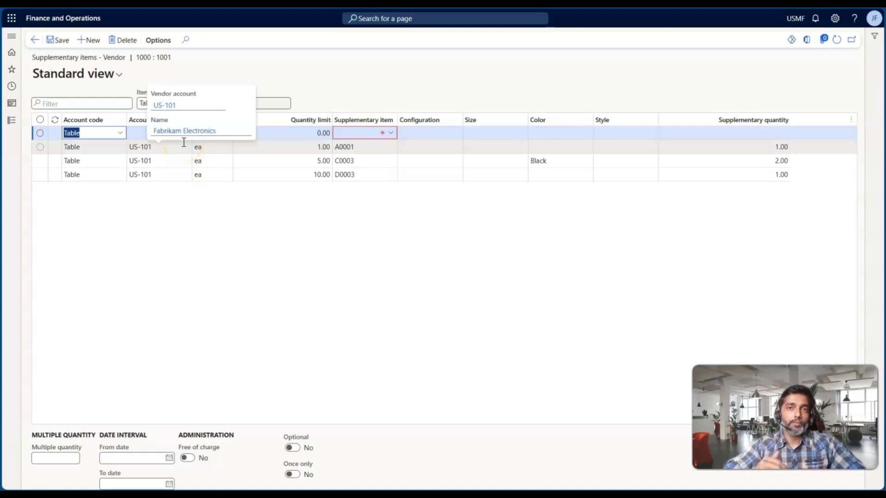
{"action": "left_click", "coordinate": [120, 133]}
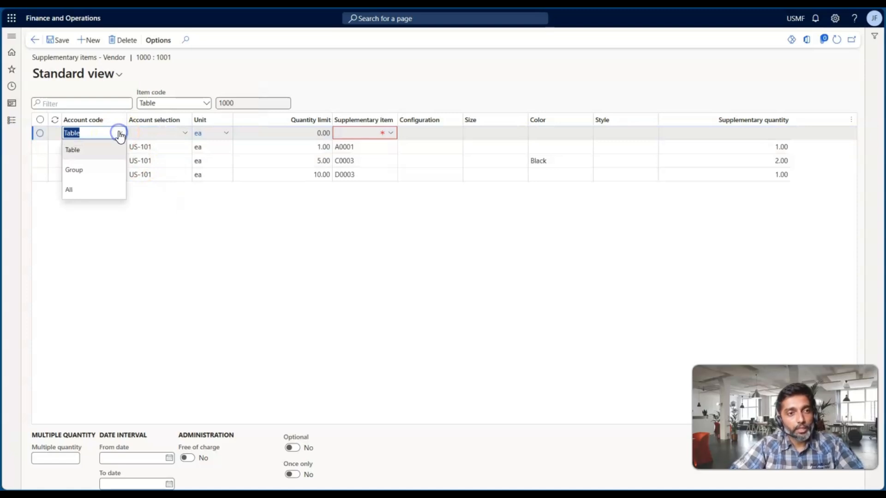
{"action": "left_click", "coordinate": [93, 168]}
{"action": "left_click", "coordinate": [185, 133]}
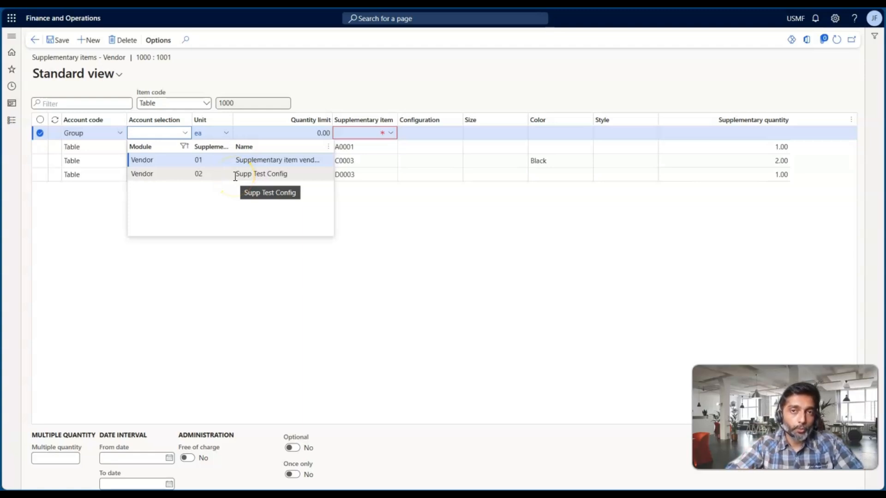
{"action": "left_click", "coordinate": [233, 202]}
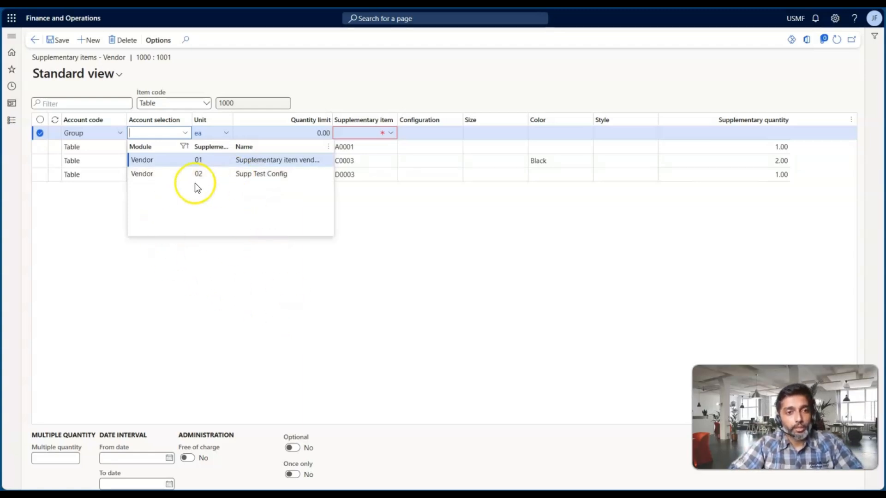
{"action": "left_click", "coordinate": [248, 175]}
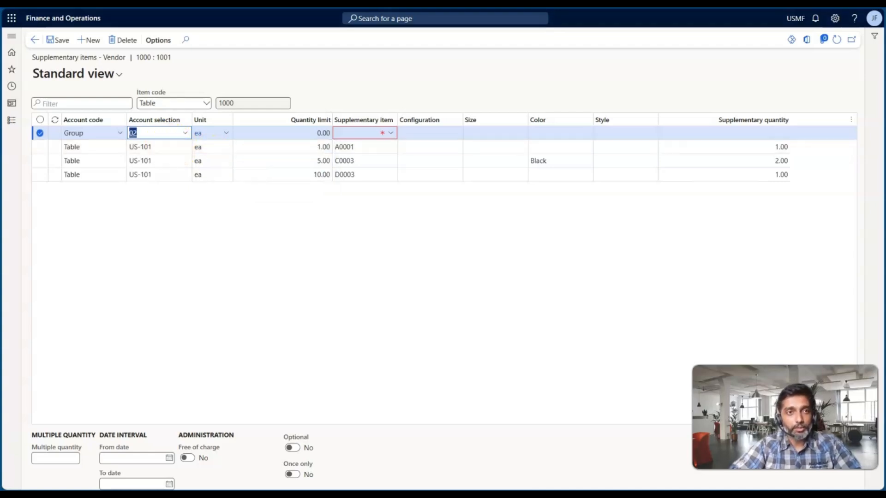
{"action": "key", "text": "alt+F9"}
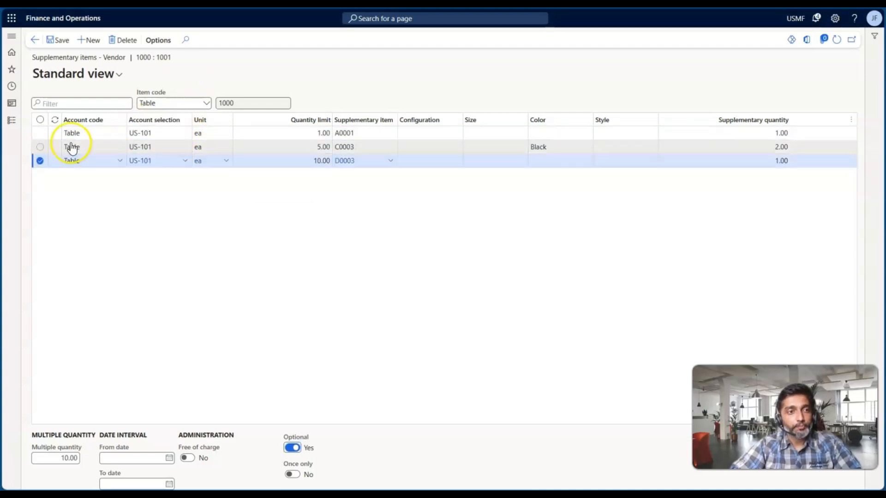
Open the Supplementary item - vendor groups page from the Procurement and sourcing setup and select group 02, Supp Test Config
{"action": "left_click", "coordinate": [11, 120]}
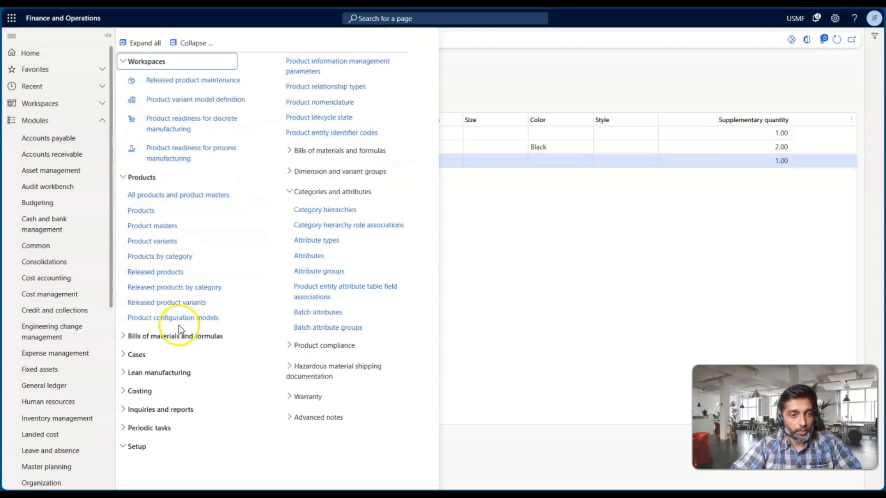
{"action": "scroll", "coordinate": [73, 365], "scroll_direction": "down", "scroll_amount": 7}
{"action": "left_click", "coordinate": [67, 226]}
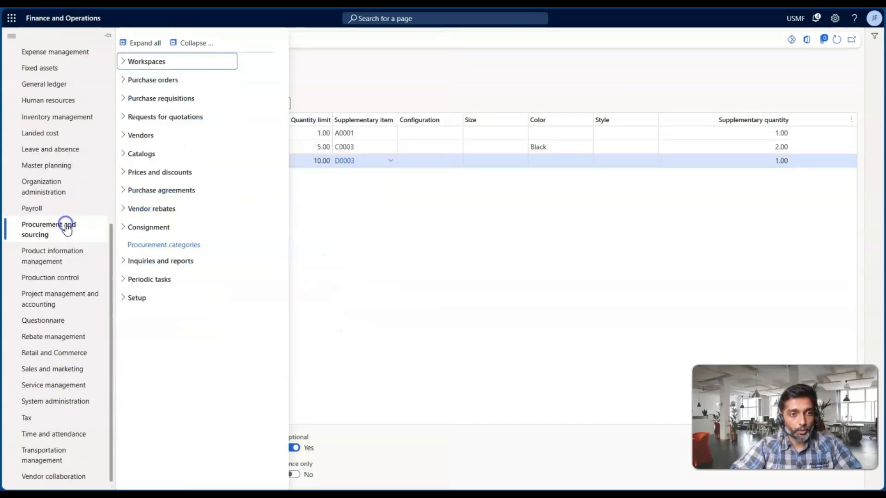
{"action": "left_click", "coordinate": [148, 295]}
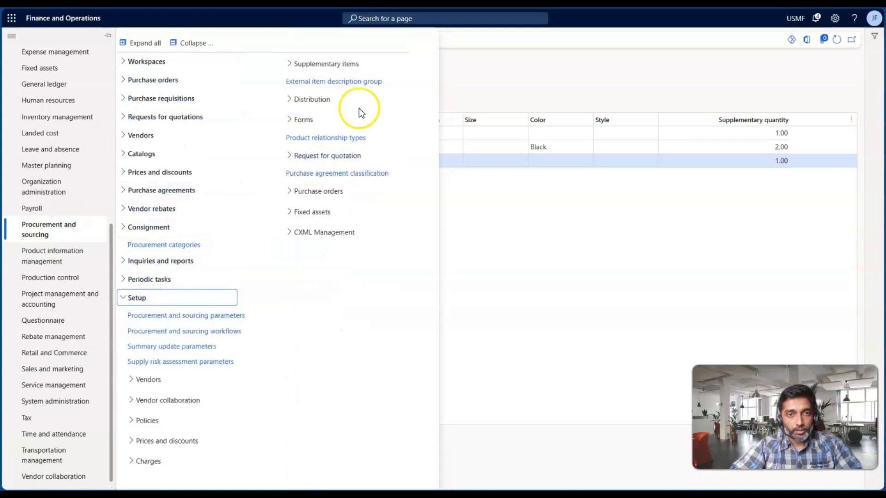
{"action": "left_click", "coordinate": [308, 67]}
{"action": "left_click", "coordinate": [327, 83]}
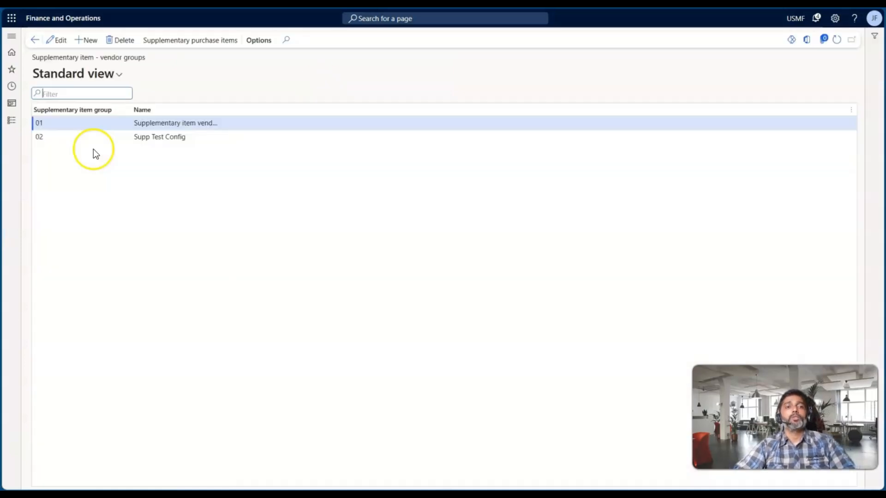
{"action": "left_click", "coordinate": [134, 141]}
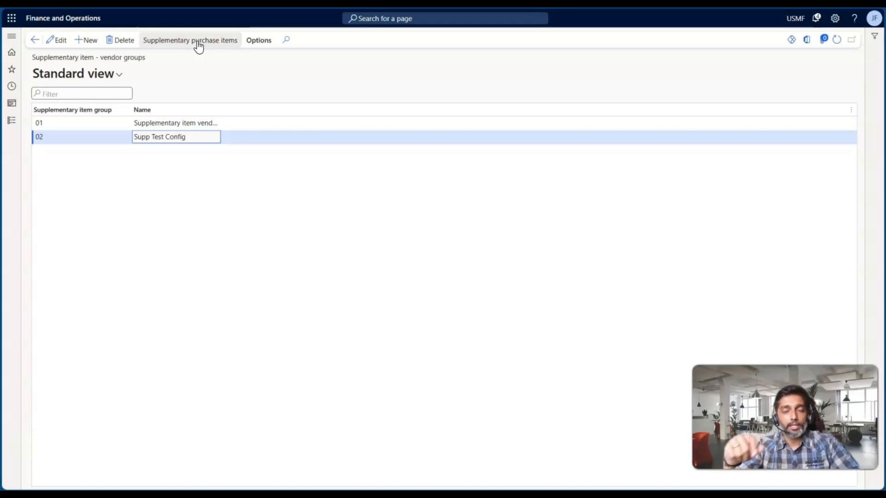
{"action": "key", "text": "alt+Tab"}
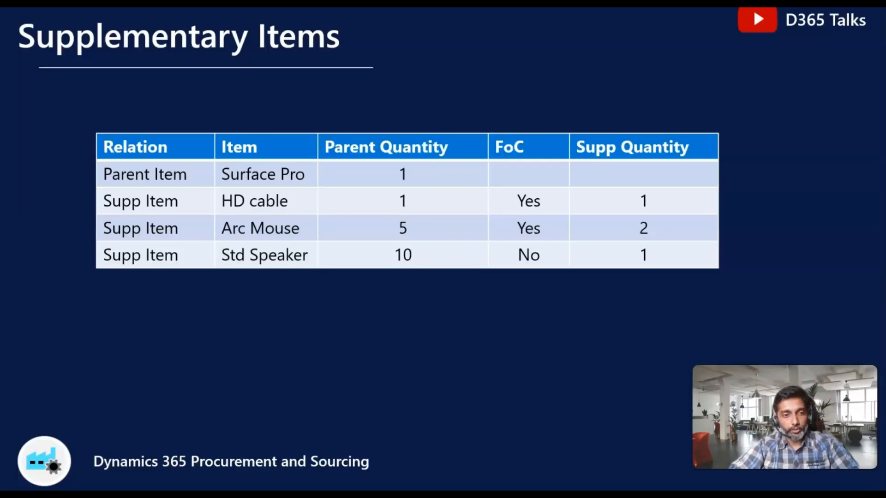
{"action": "key", "text": "Right"}
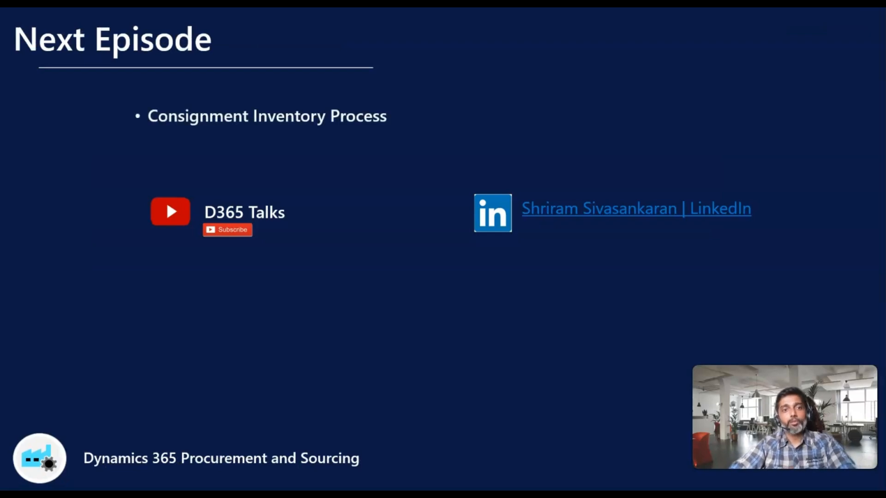